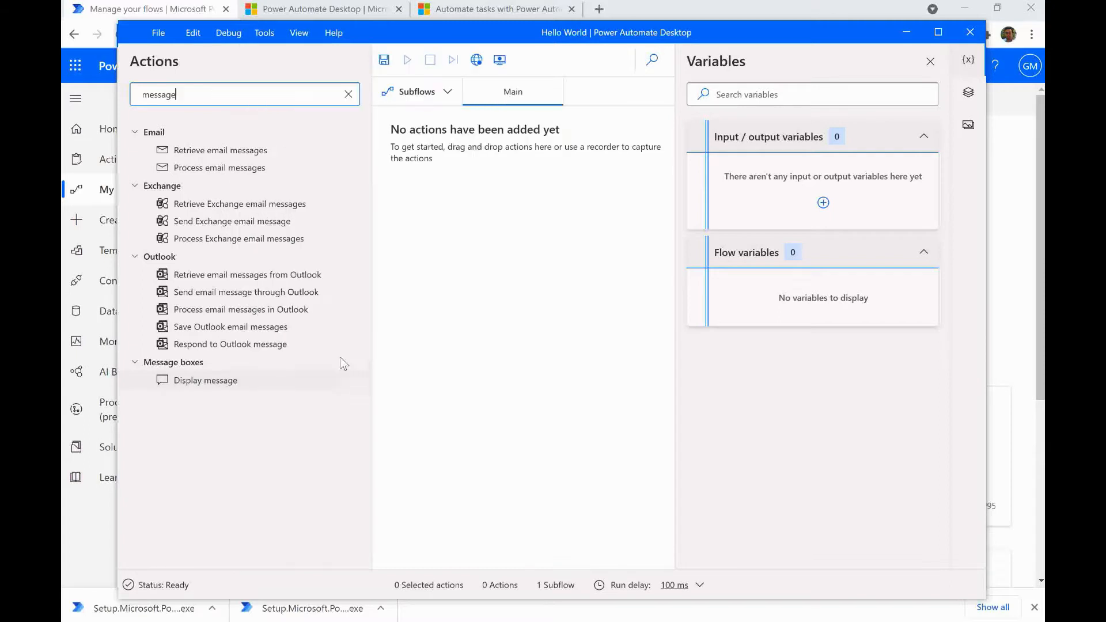
Add a Display message action to the flow with title "Our First Program" and message "Hello World !".
drag(210, 376, 484, 183)
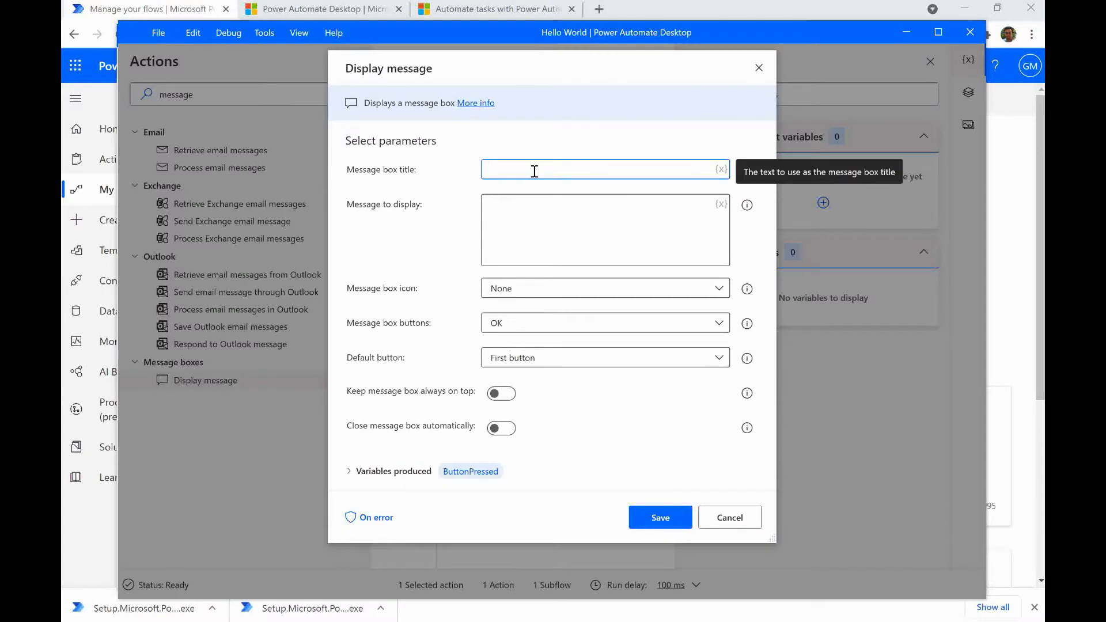
text(Our)
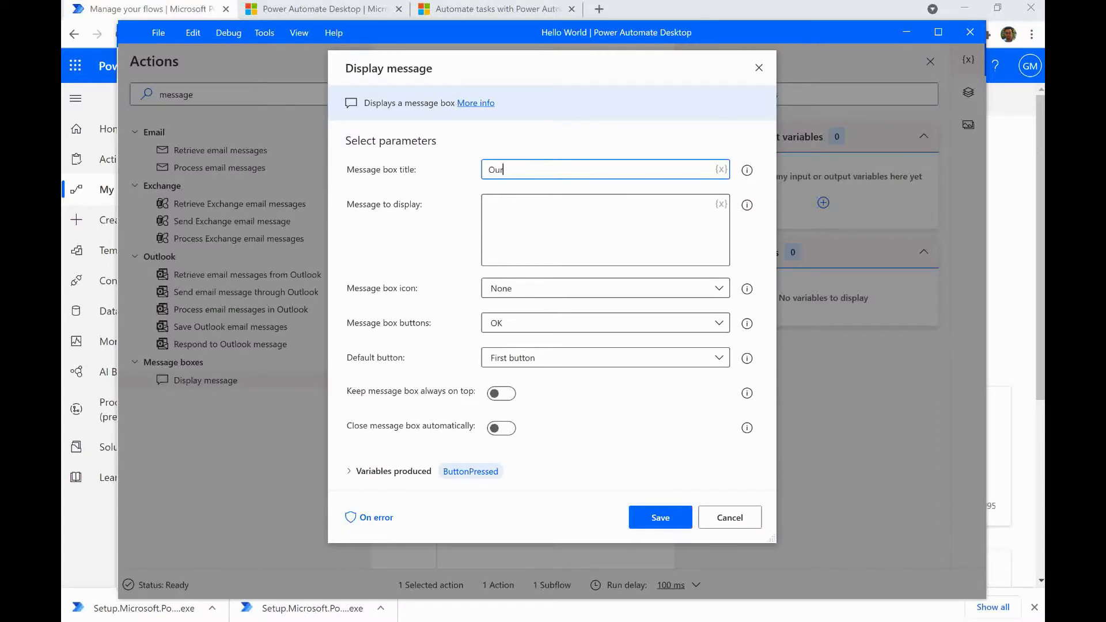
text( First Program)
key(Tab)
text(Hell)
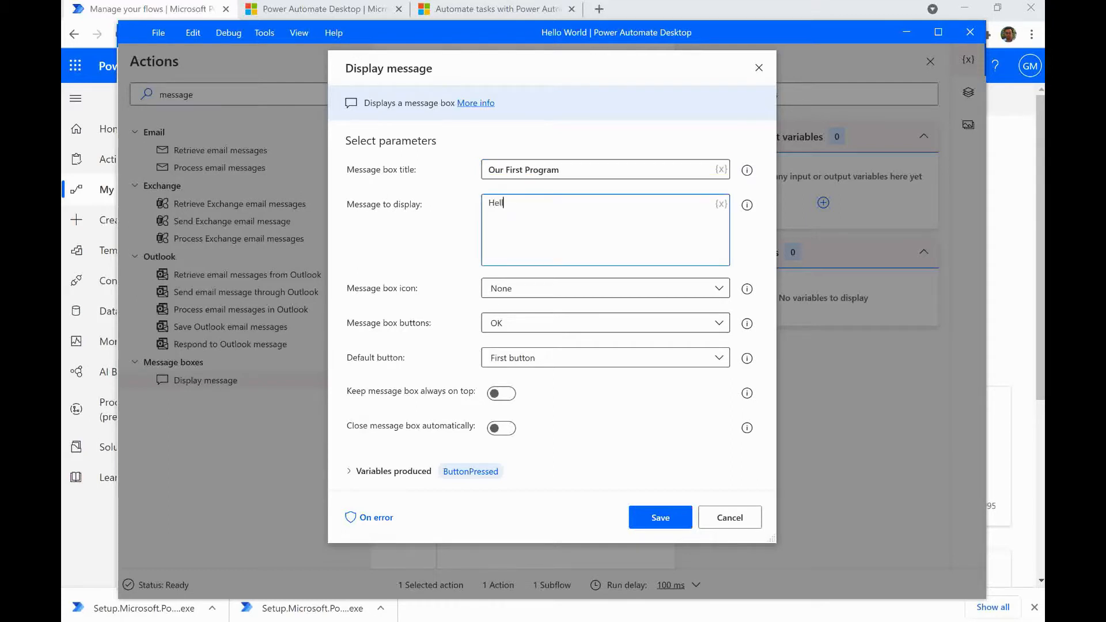
text(o World !)
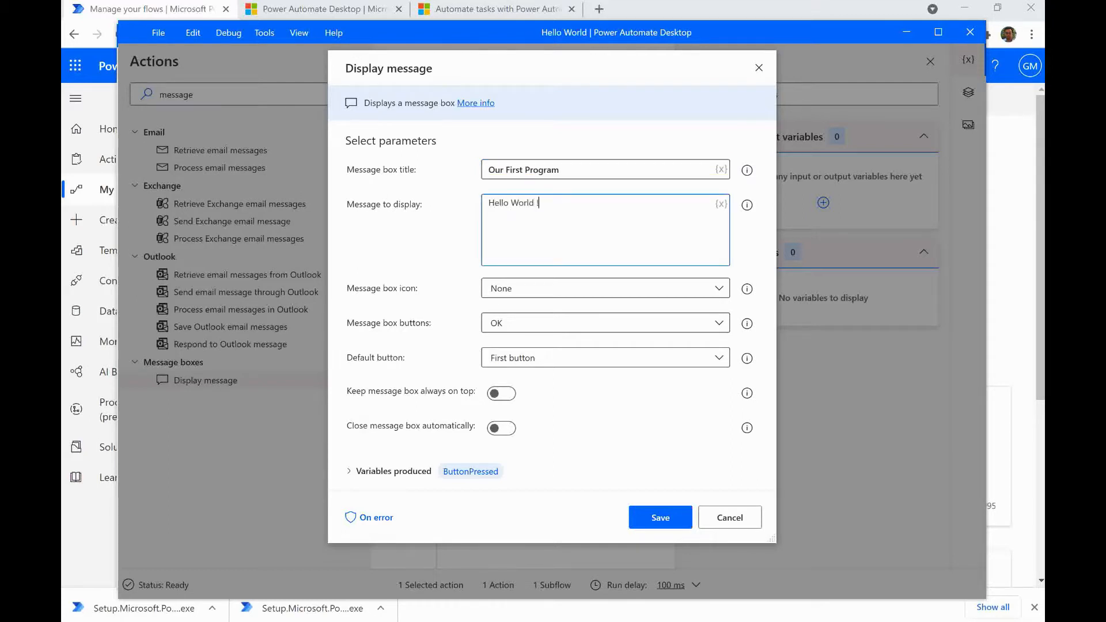
Set the message box icon to Information, with OK as its buttons option and First button as the default.
click(626, 292)
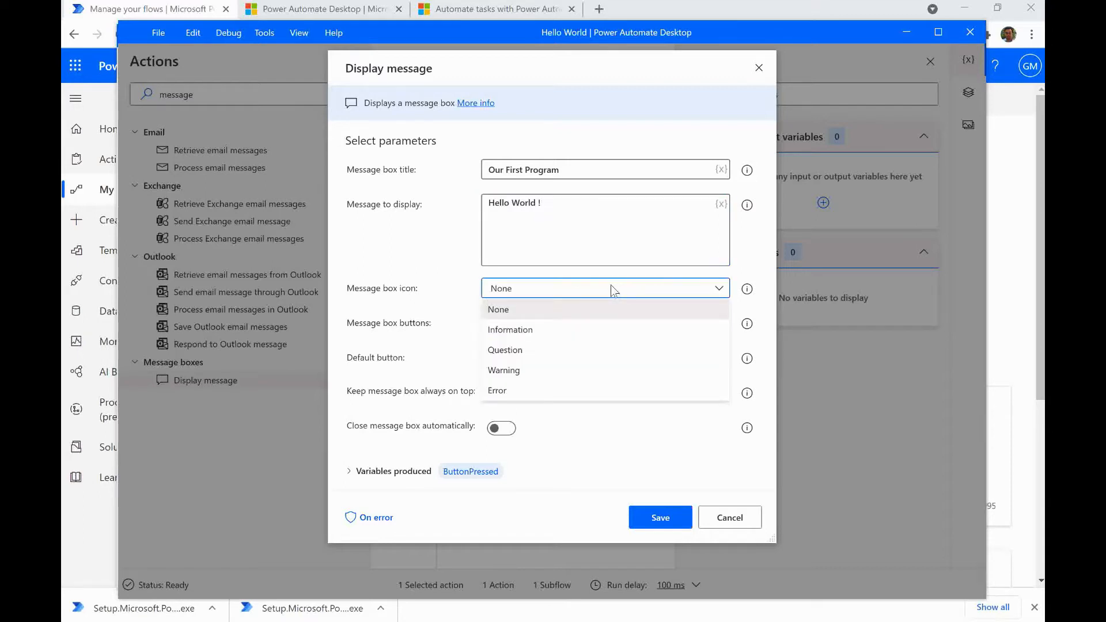
click(526, 334)
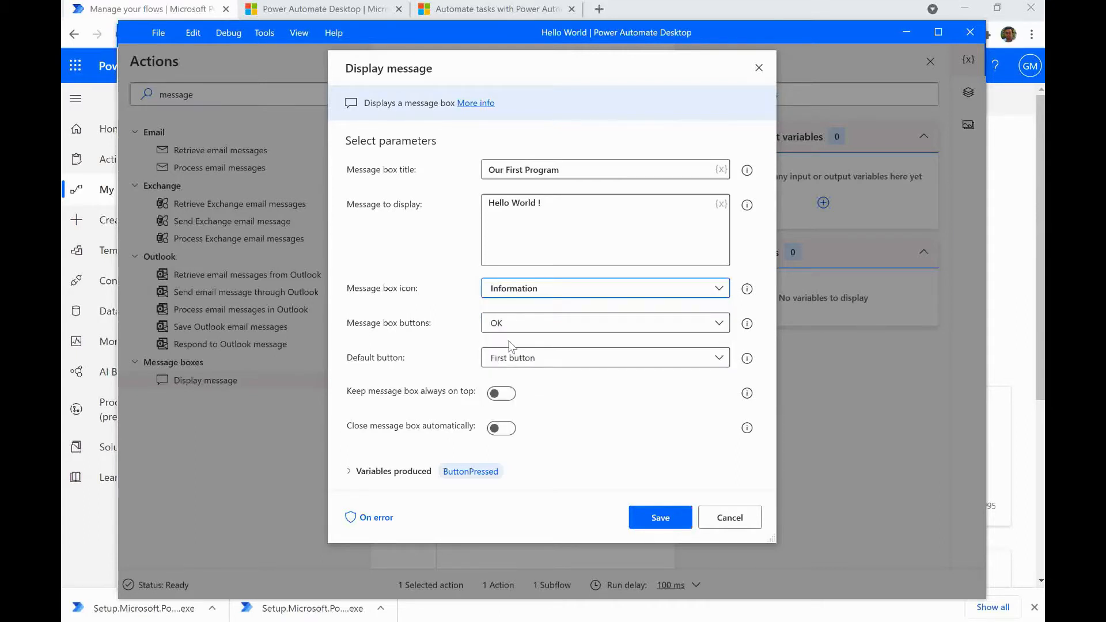
click(538, 324)
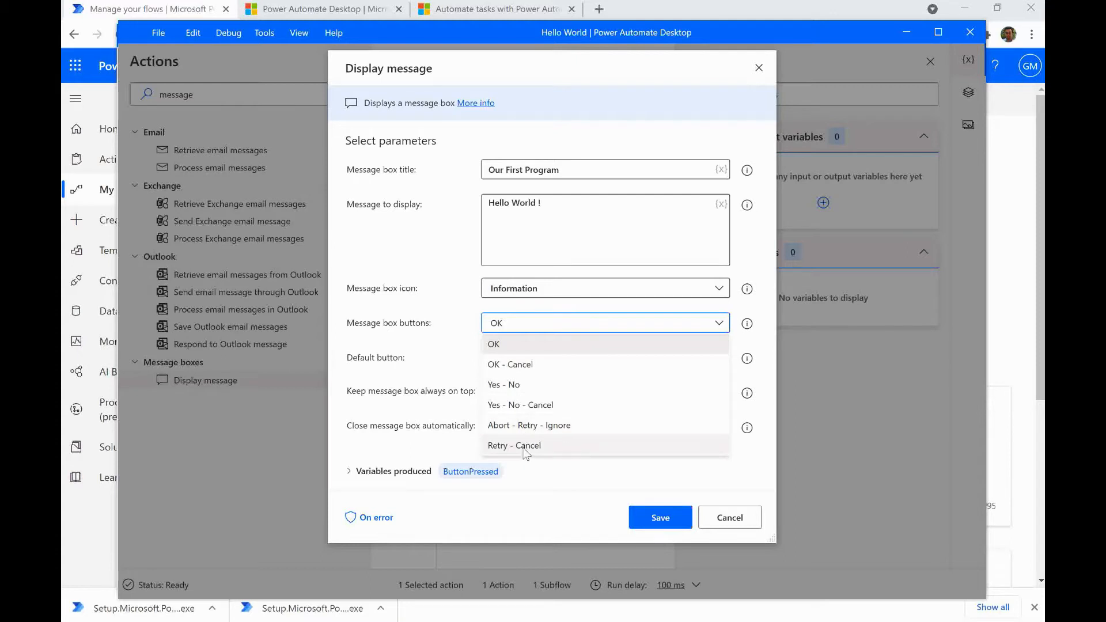
click(509, 345)
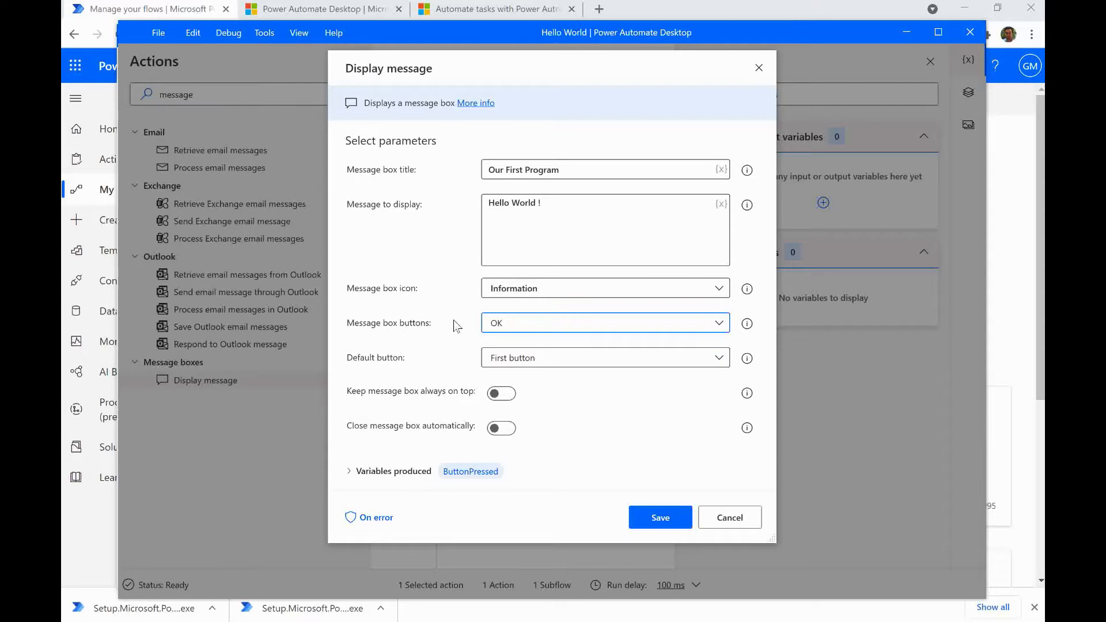
click(542, 357)
click(542, 357)
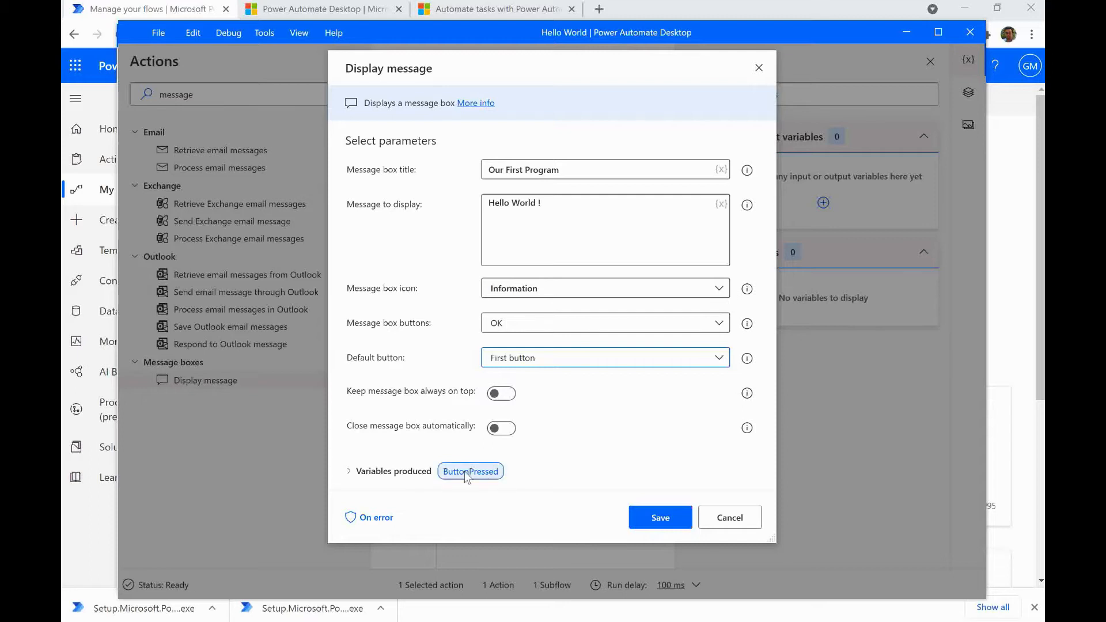
Review the Display message action's produced variable and error-handling rules, and save the action.
click(392, 471)
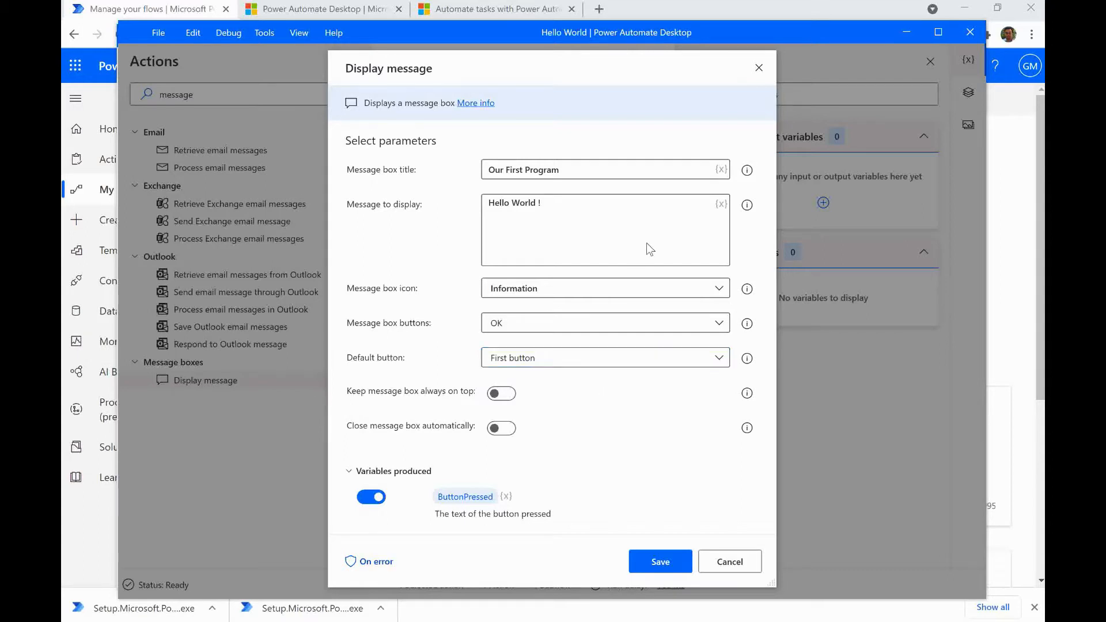
click(372, 562)
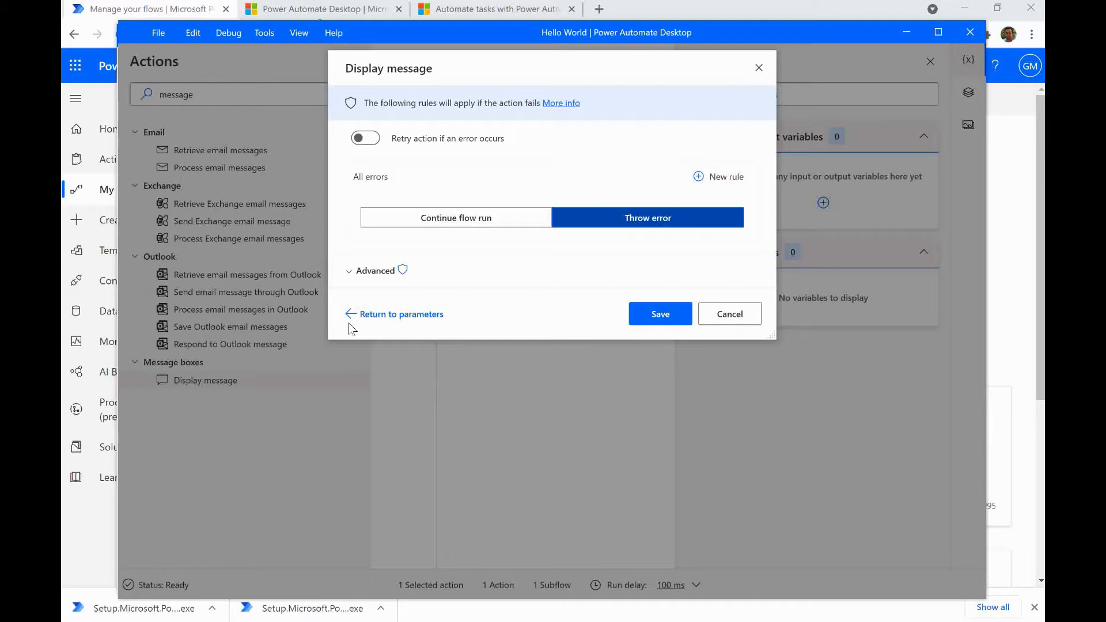
click(365, 318)
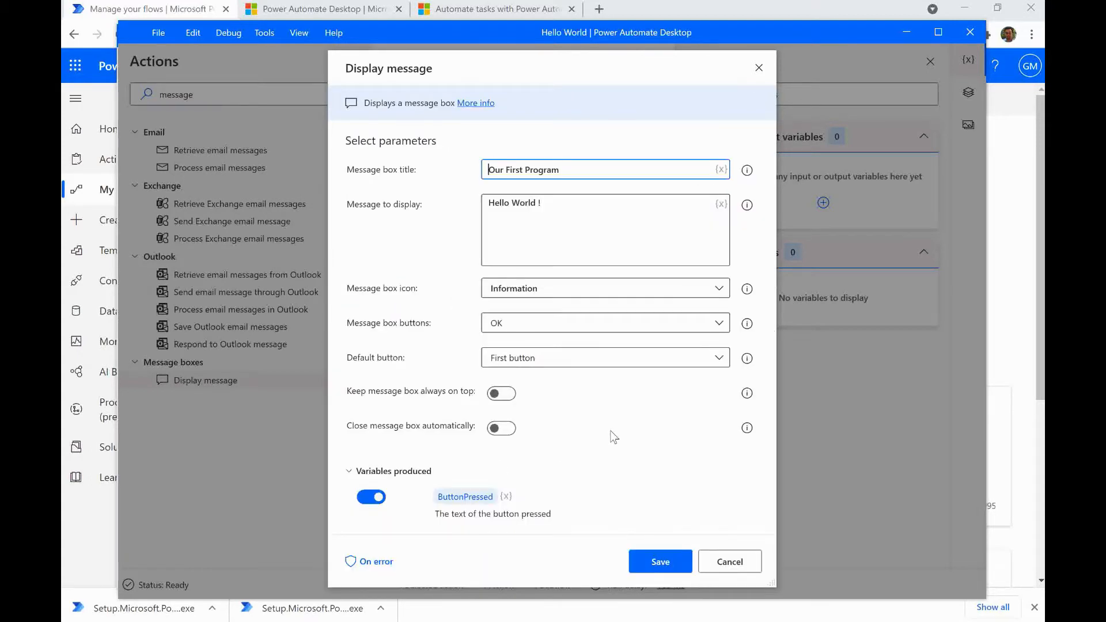
click(654, 567)
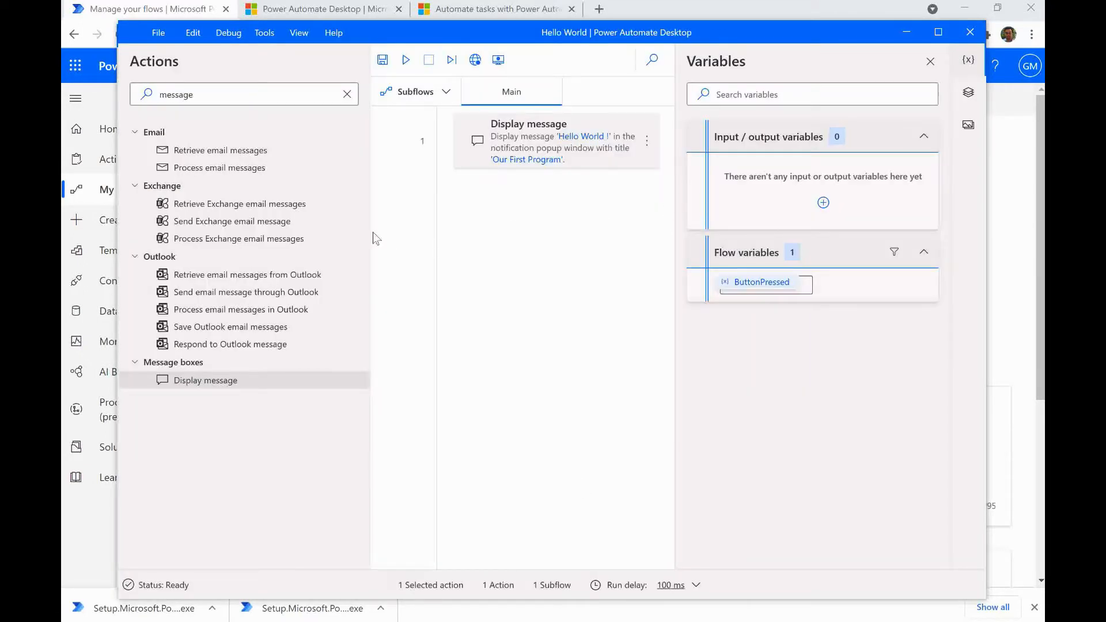
Save the Hello World flow and test-run it, acknowledging the message box it displays.
drag(370, 230, 274, 223)
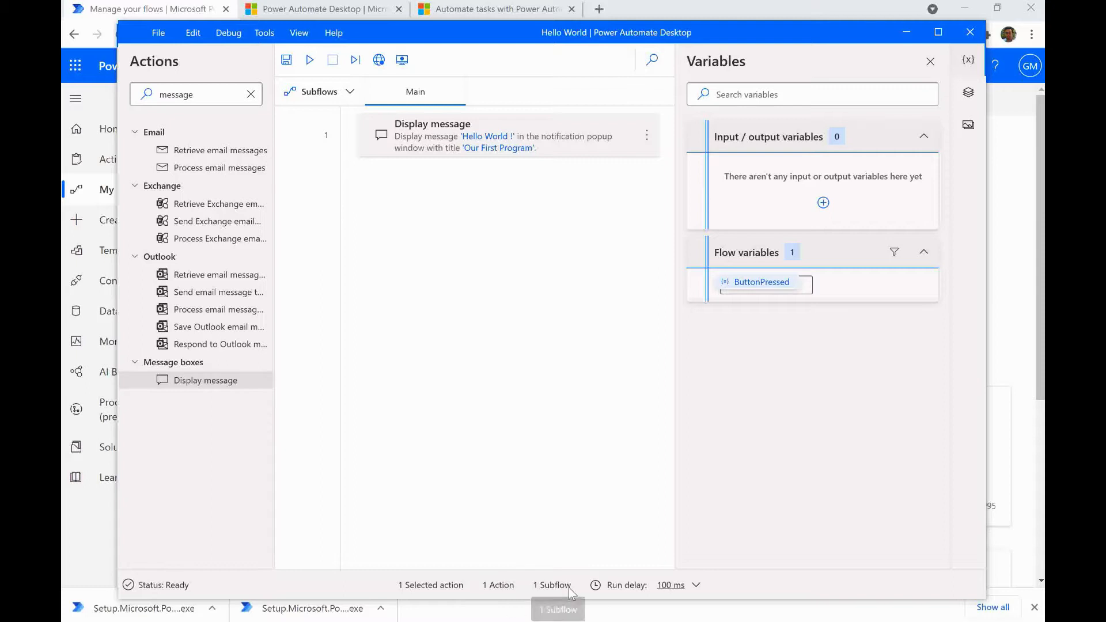
click(287, 60)
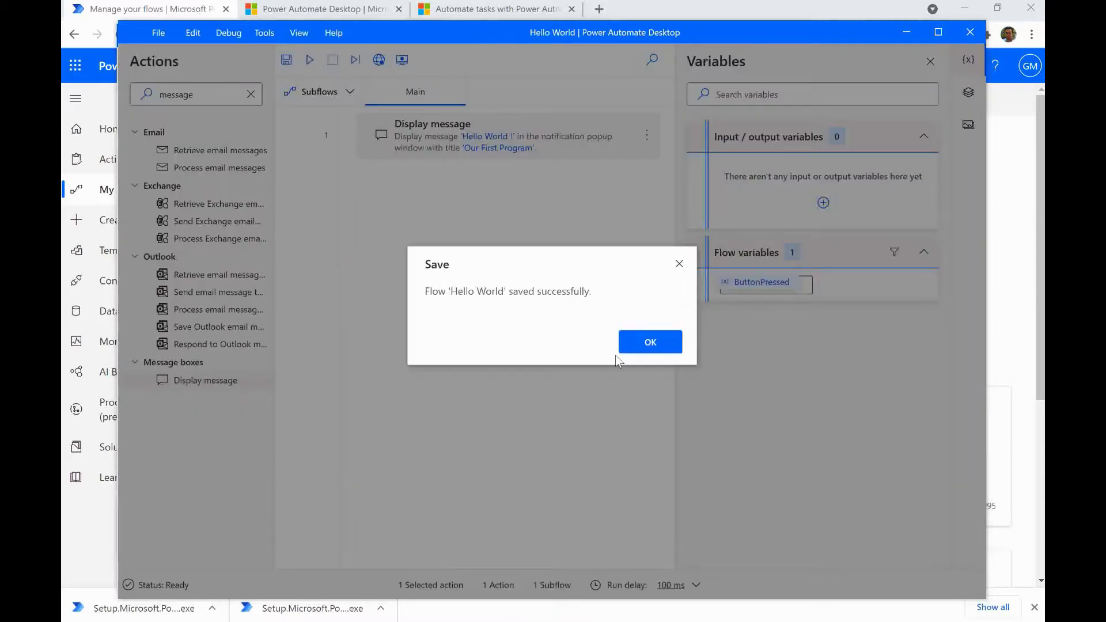
click(664, 342)
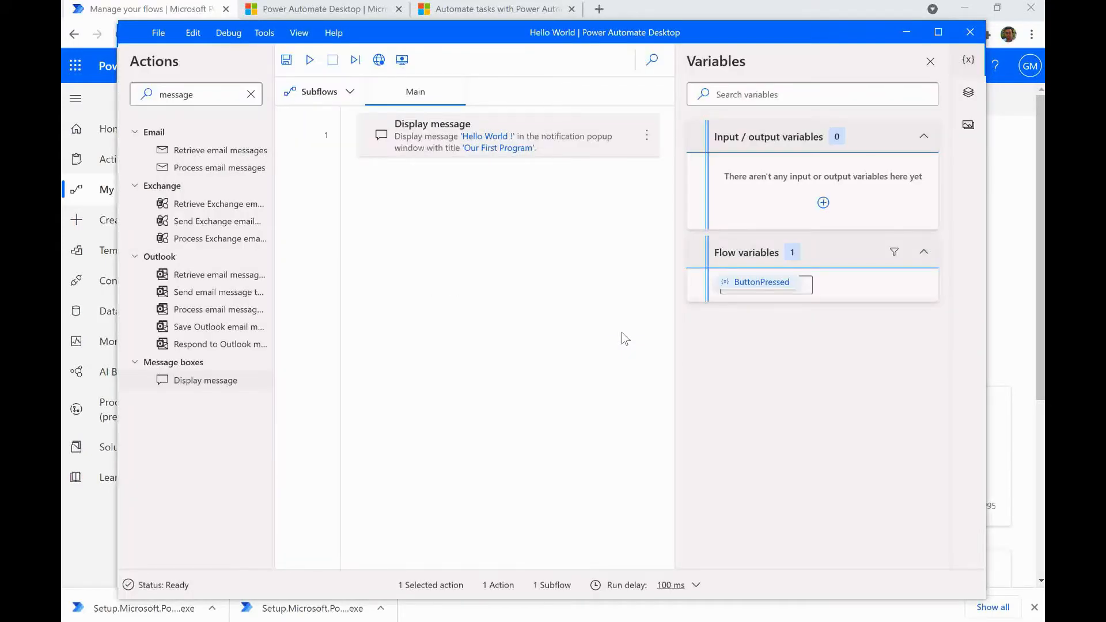
click(310, 60)
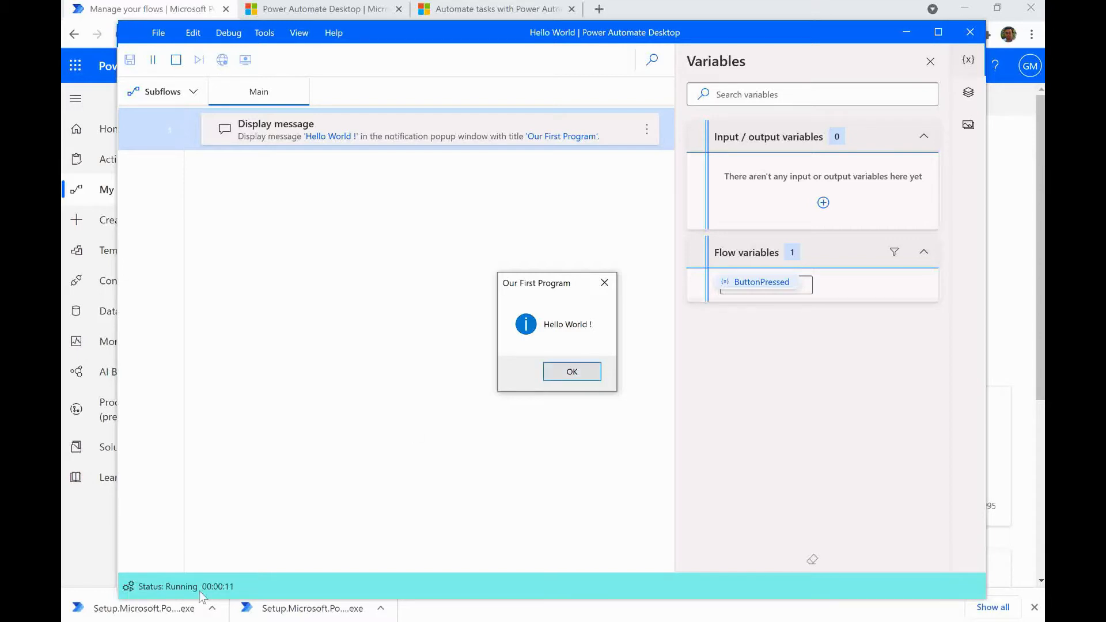
click(572, 375)
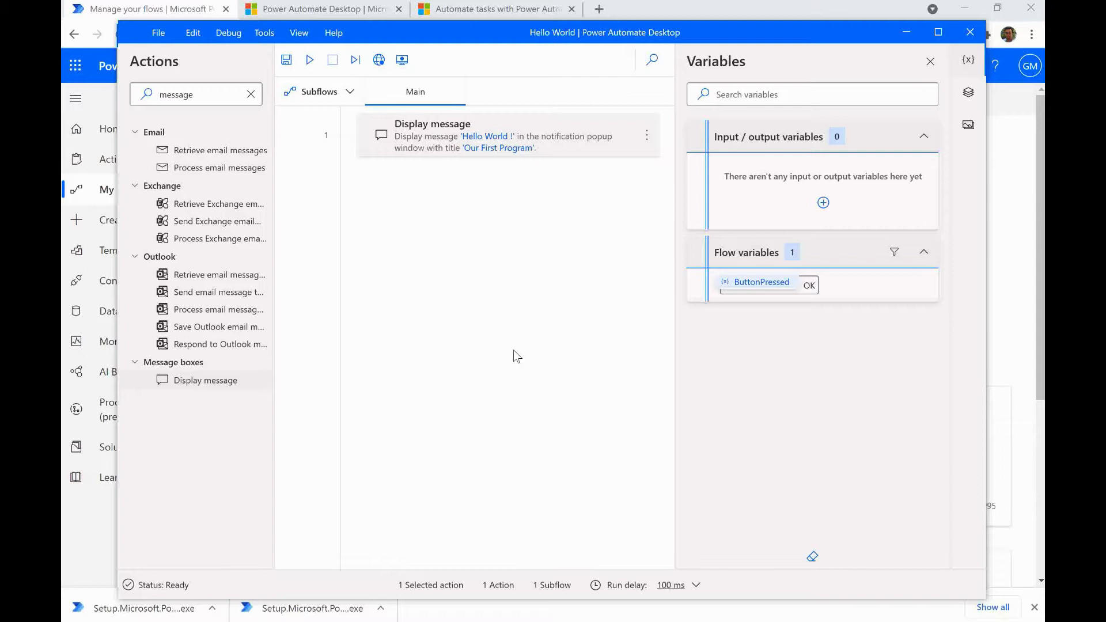
Save the Hello World flow once more and close its designer window.
click(286, 59)
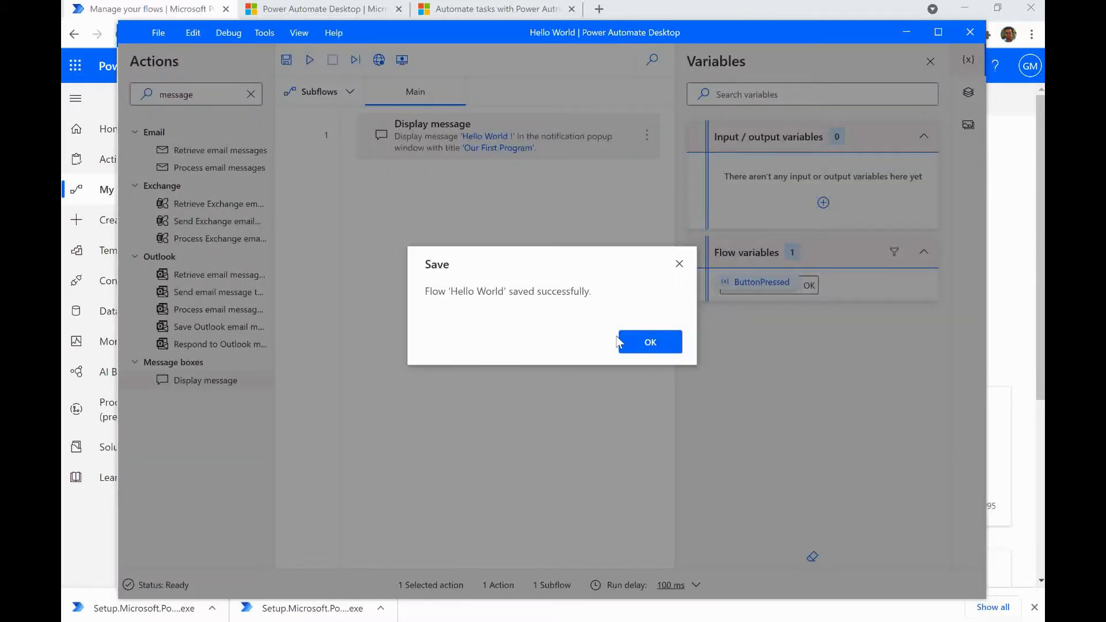
click(639, 335)
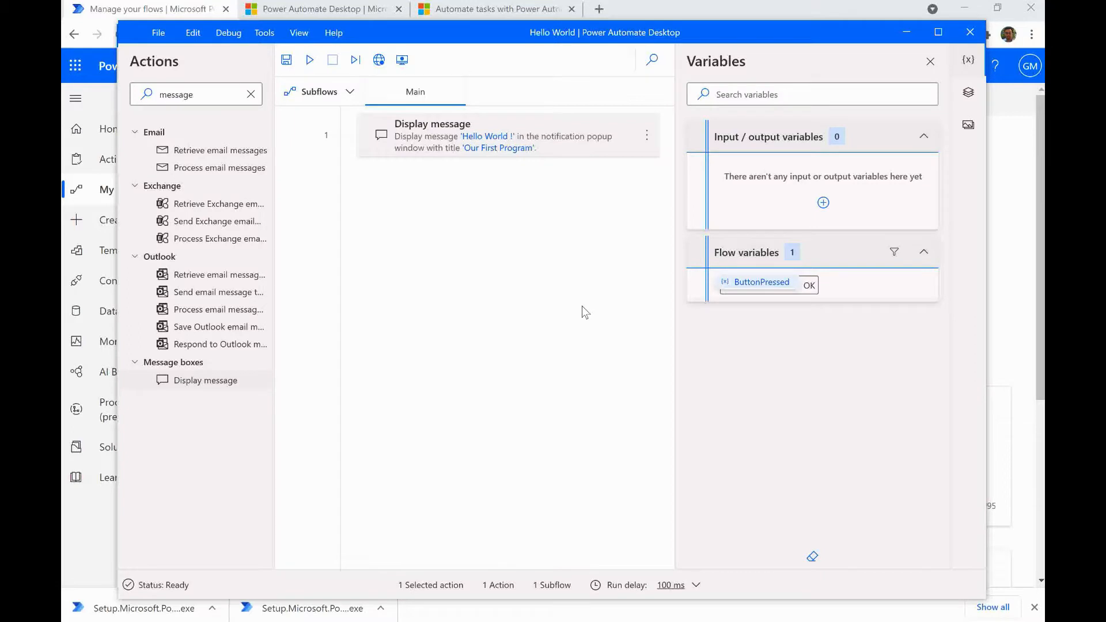
click(971, 32)
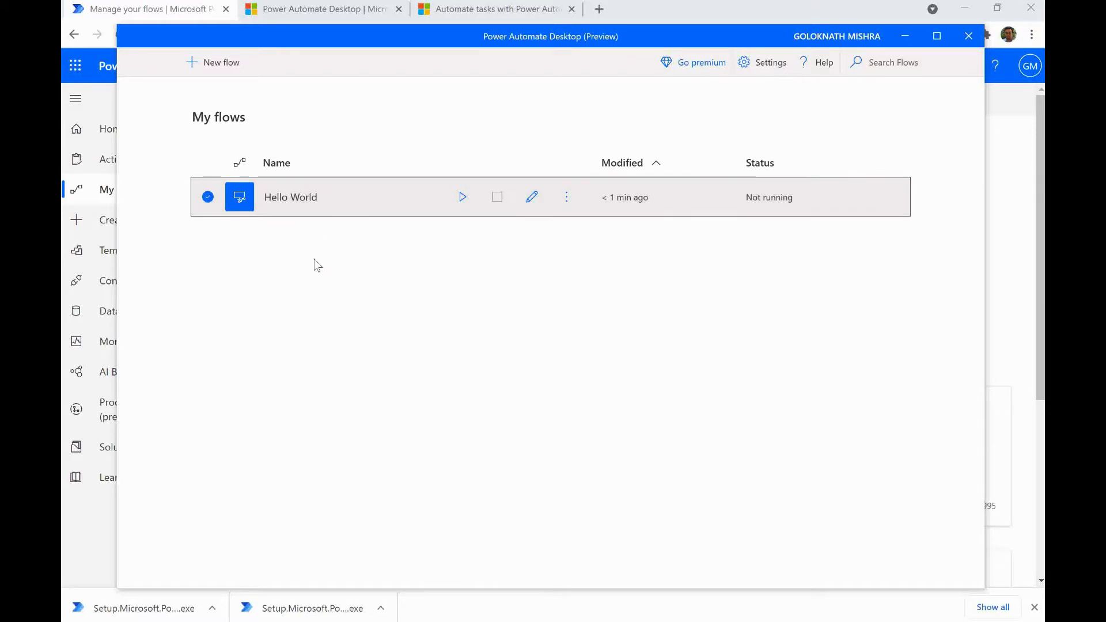
Create a new desktop flow named "Excel Automation".
click(215, 63)
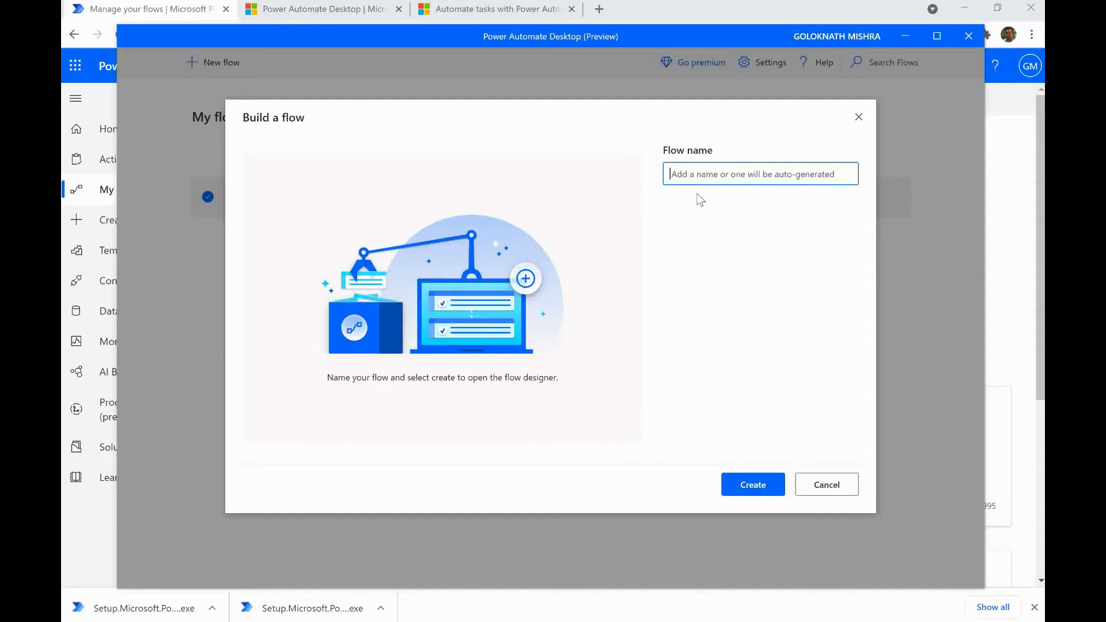
text(Excel Au)
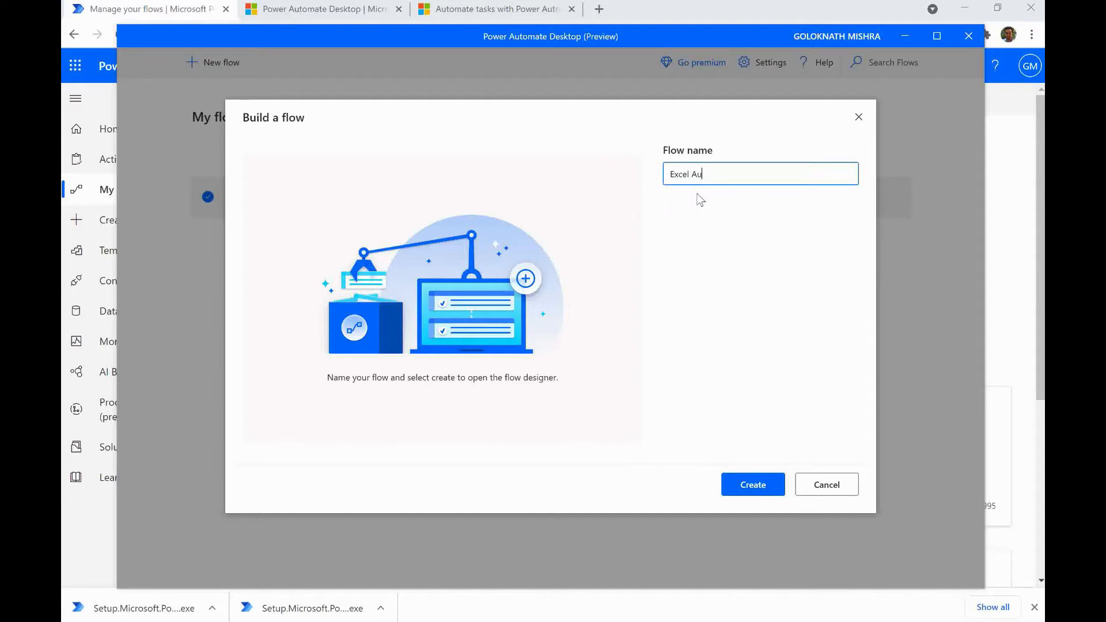
text(tomation)
click(755, 485)
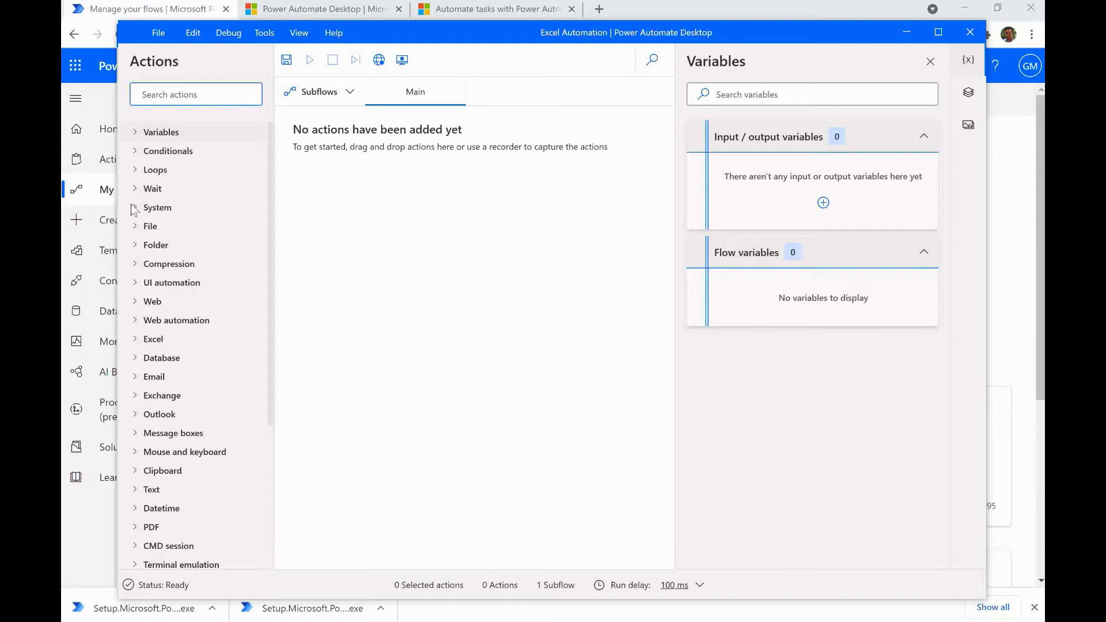
Search the actions for "excel" and add a Launch Excel action to the Main subflow.
click(170, 94)
text(excel)
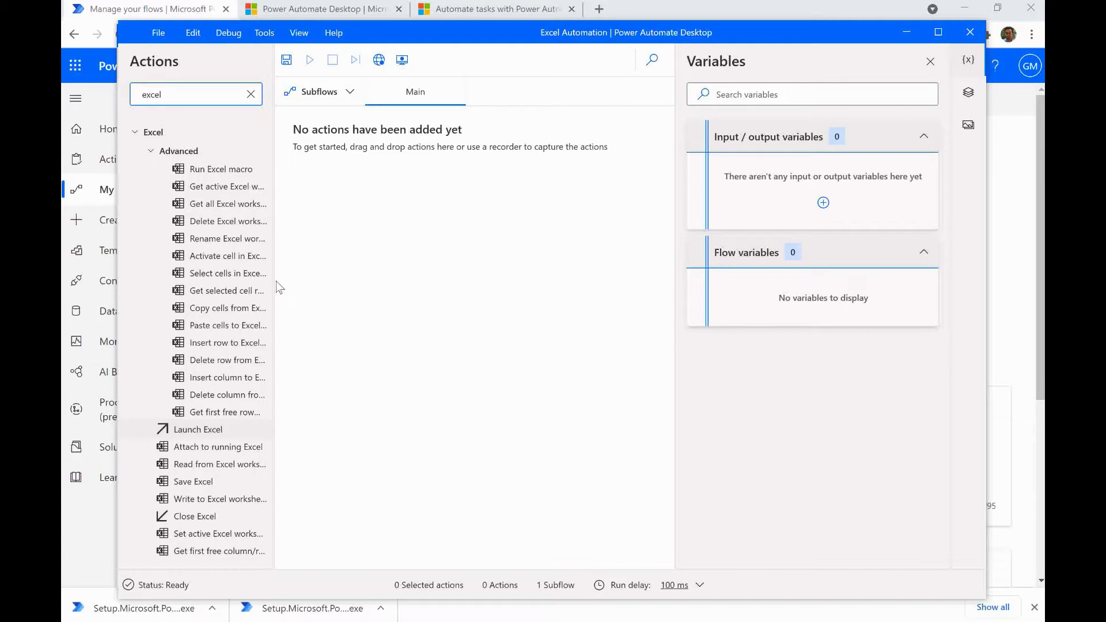
drag(277, 274, 335, 277)
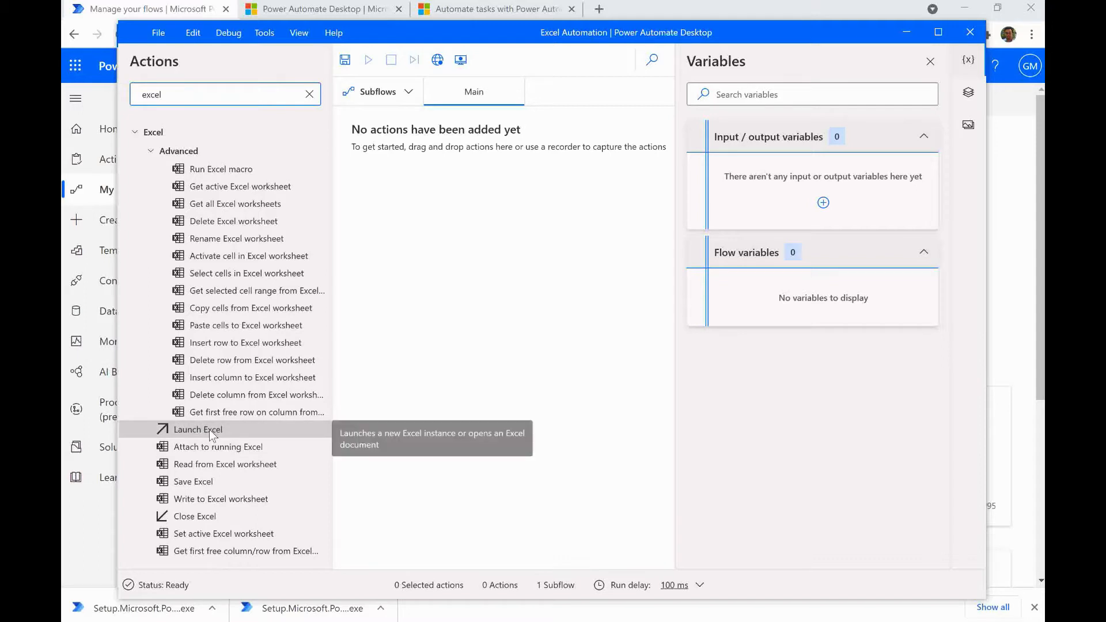
drag(210, 430, 411, 161)
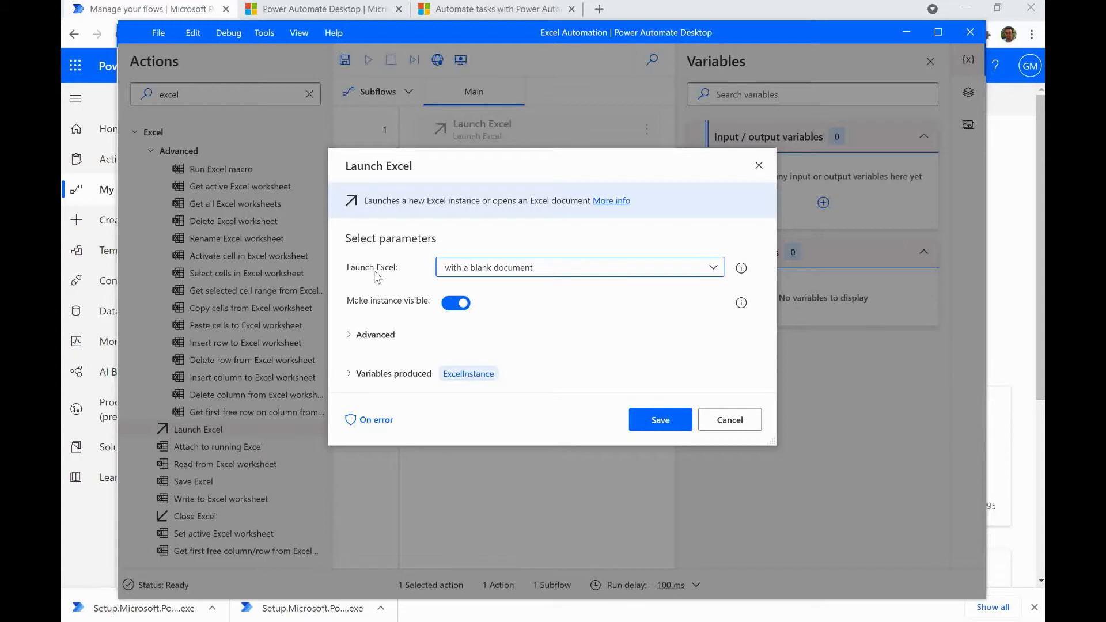
Set Launch Excel to "and open the following document" and open the file chooser for its document path.
click(657, 272)
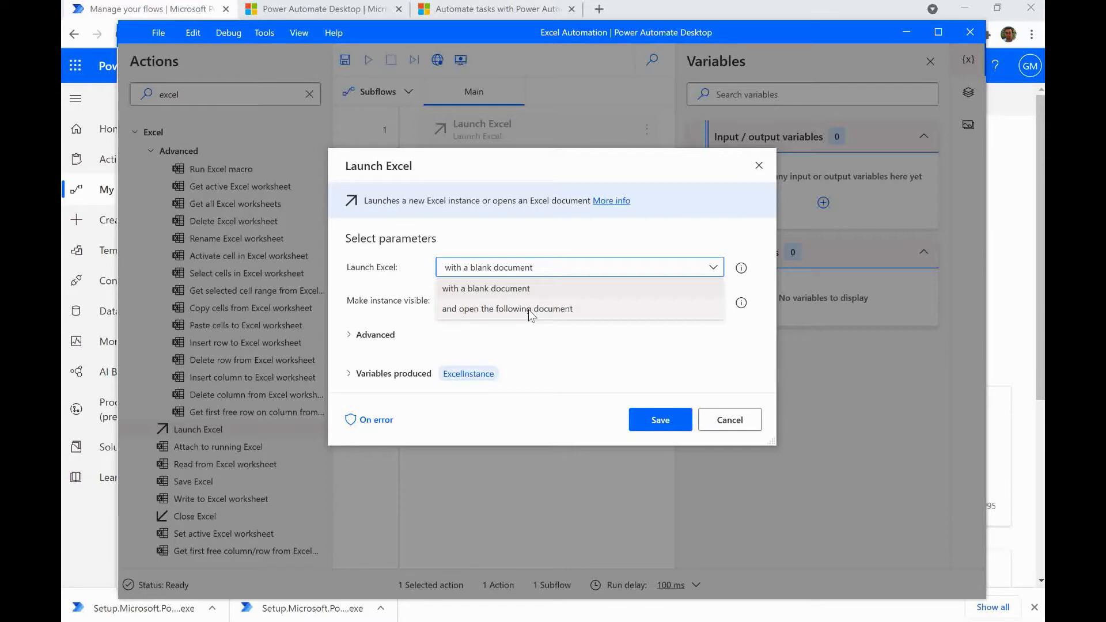
click(529, 310)
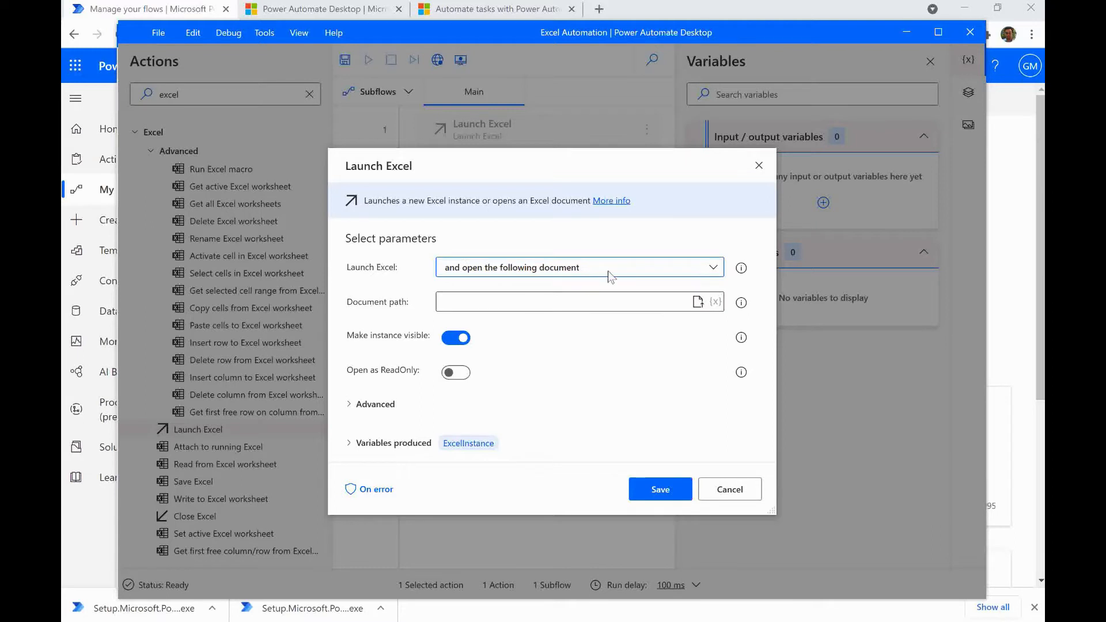
click(698, 301)
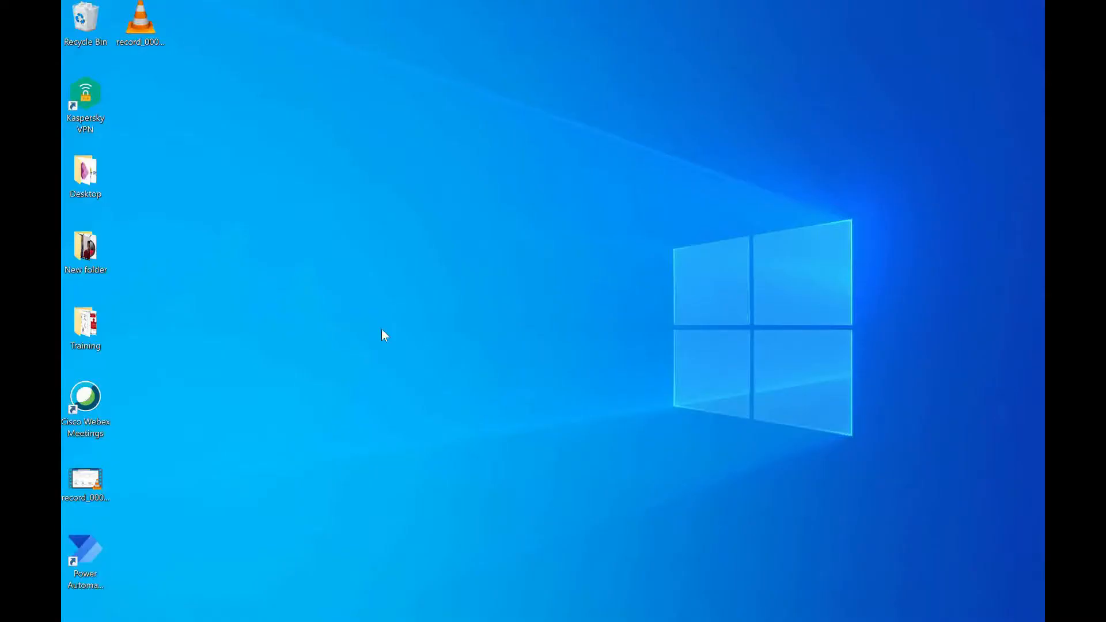
Create a new Microsoft Excel worksheet on the Windows desktop and name it "Test Excel".
right_click(300, 257)
mouse_move(354, 378)
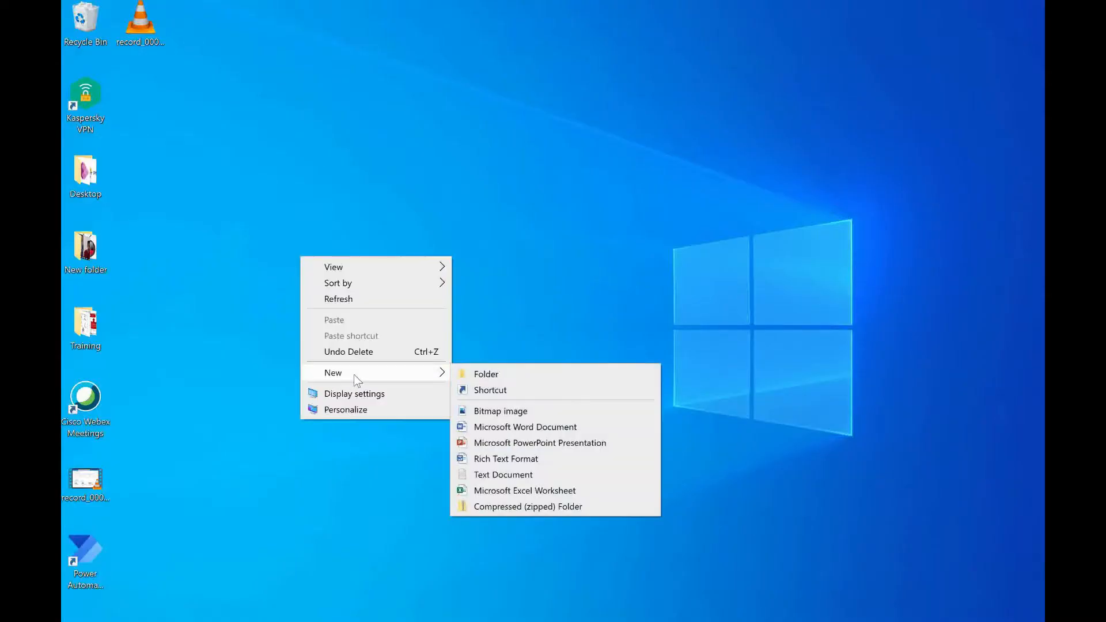
click(562, 489)
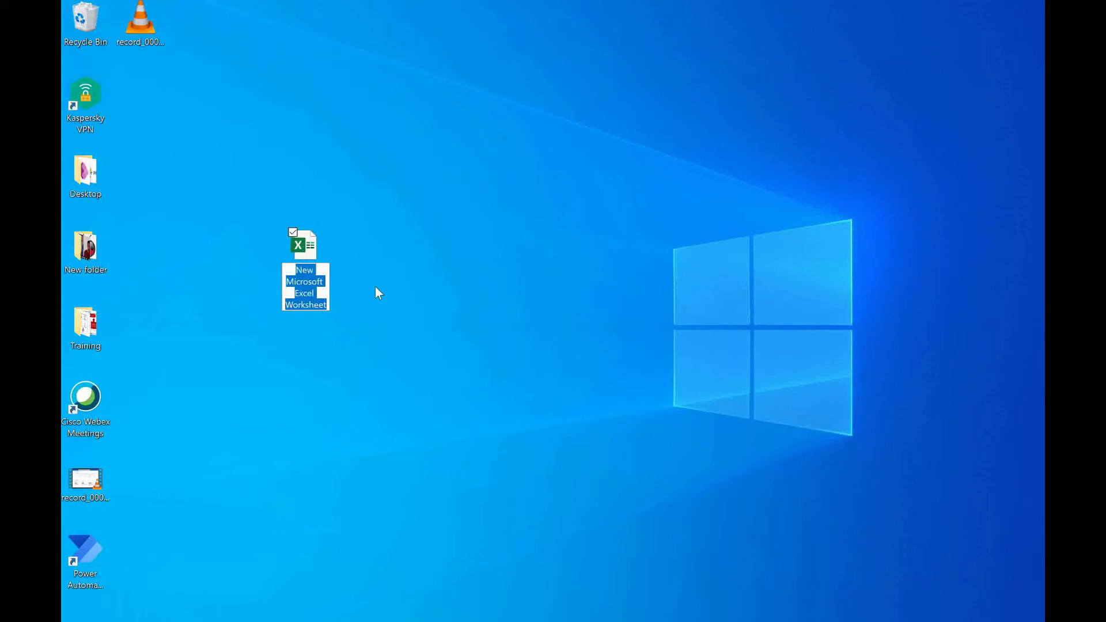
text(Test Excel)
key(Return)
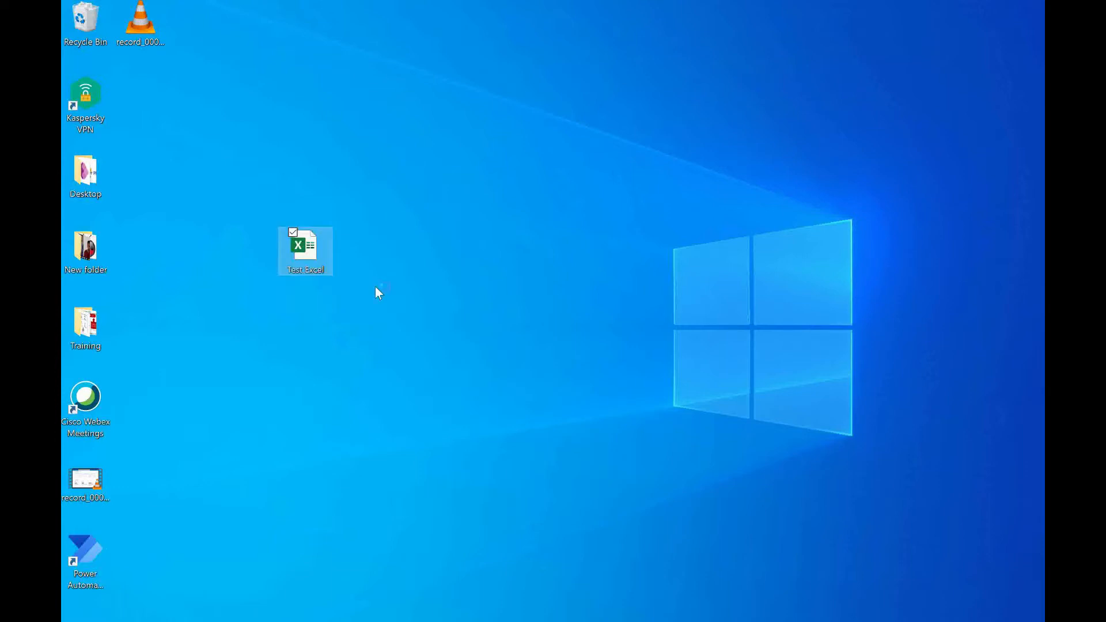
Open the Test Excel workbook and enter the headers Students, Class, Mark and Percentage in A1:D1.
key(Return)
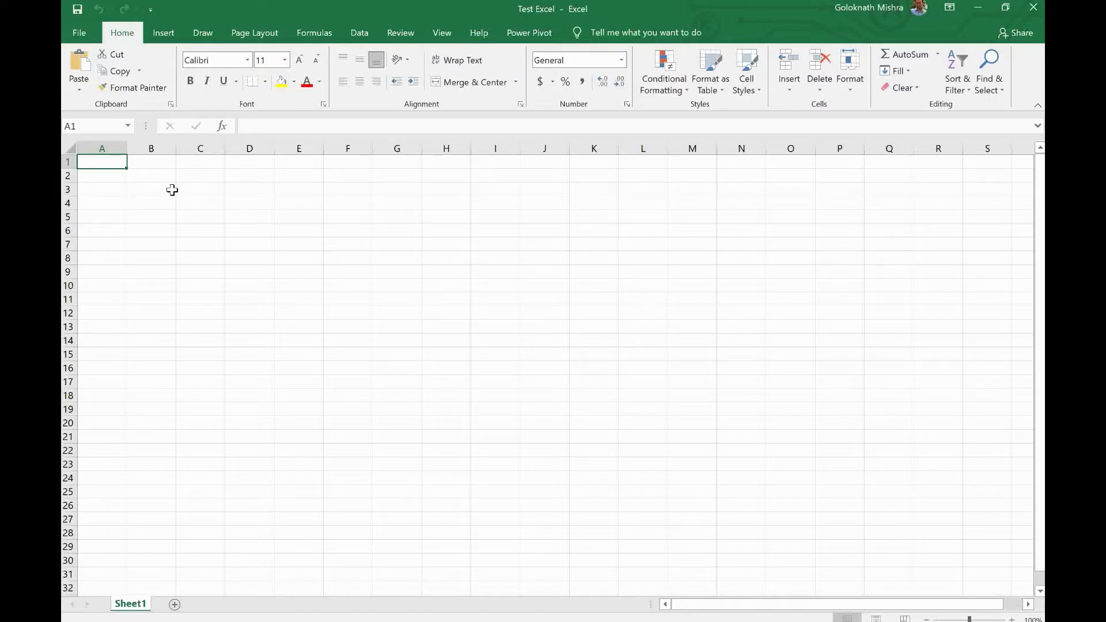
text(Students)
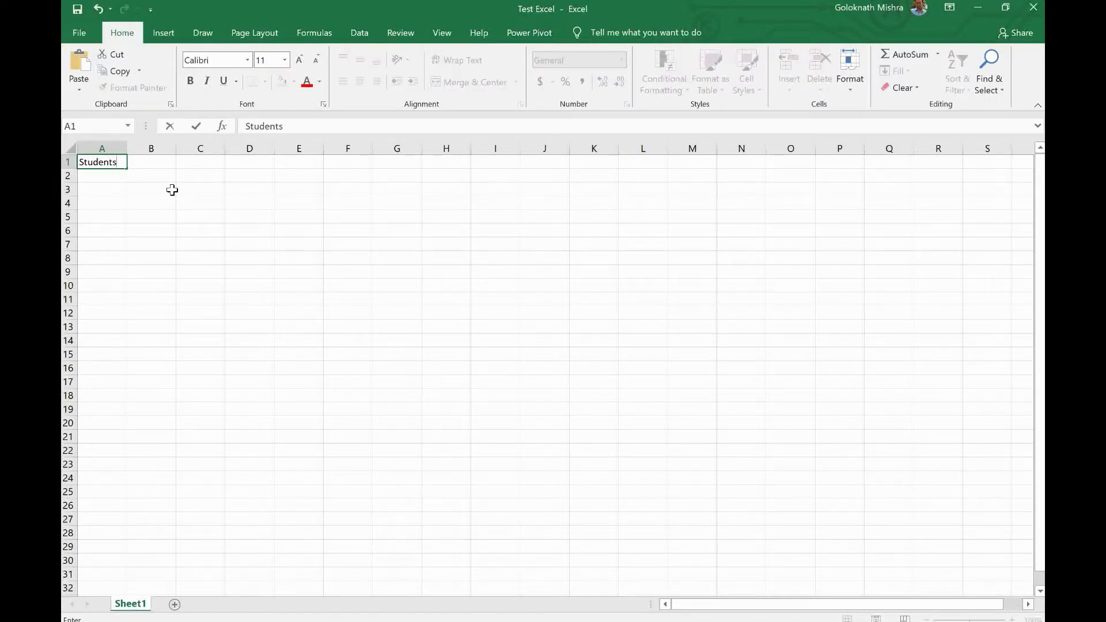
key(Tab)
text(Class)
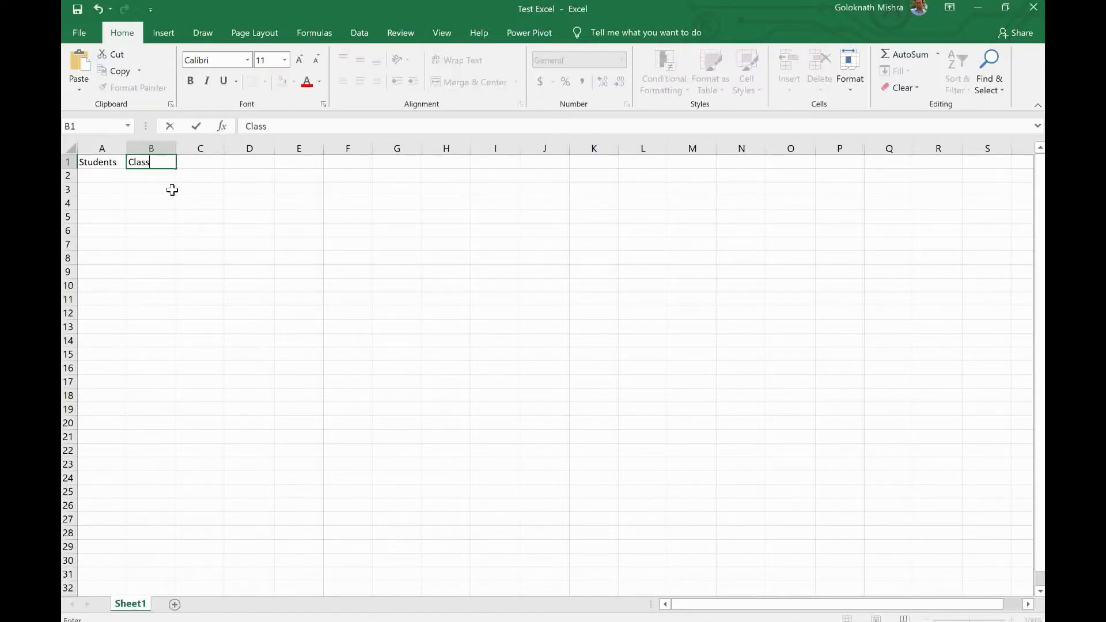
key(Tab)
text(Mark)
key(Return)
key(Tab)
text(Percentage)
key(Return)
Enter the three students' first names under the Students header in cells A2 to A4.
click(106, 176)
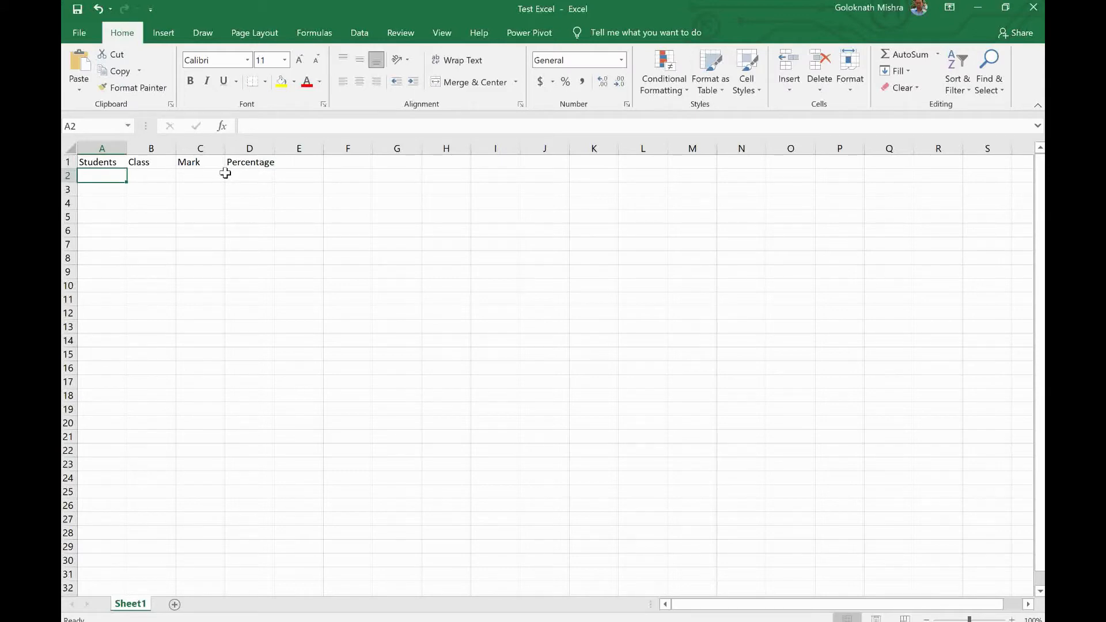
text(Mark)
key(Return)
text(Raj)
key(Return)
text(Deepak)
key(ctrl+Return)
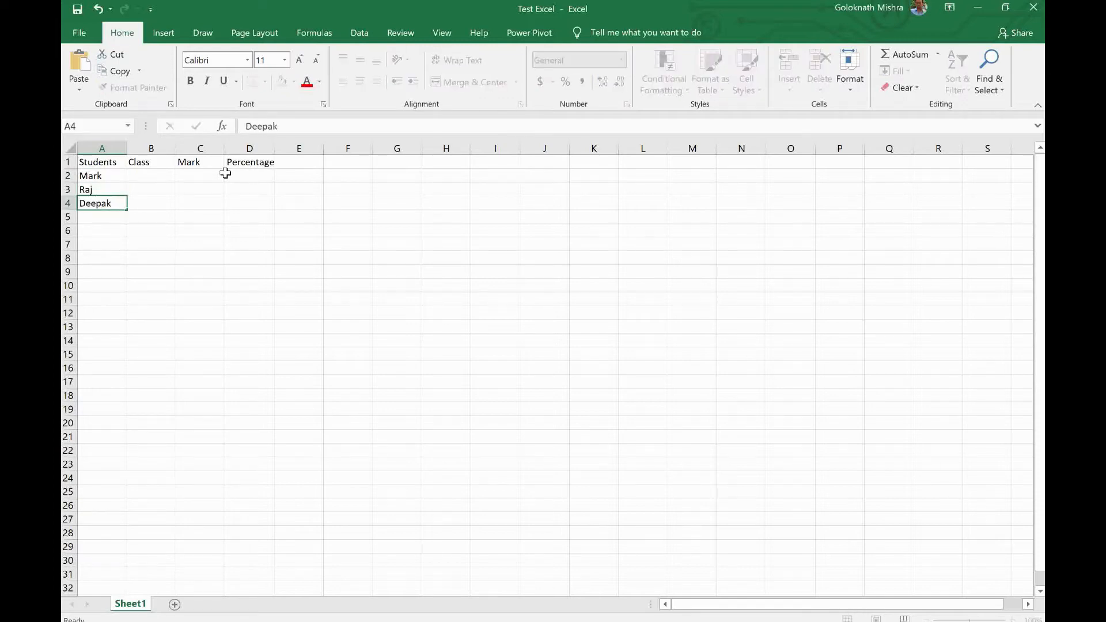
key(Return)
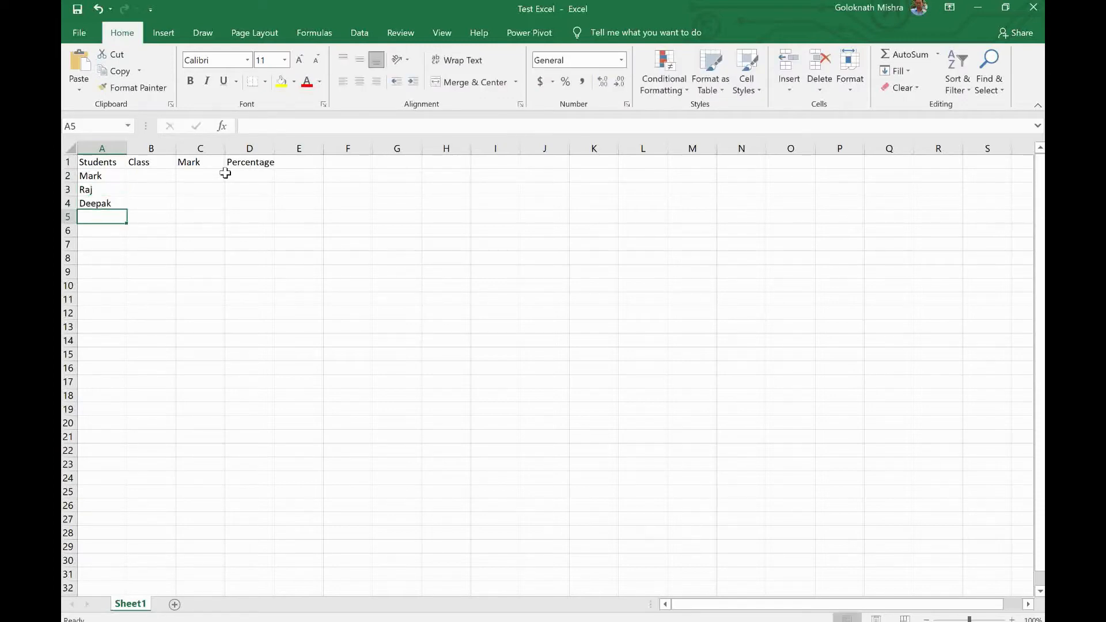
Fill the Class column with 7, 6 and 5 in cells B2 to B4.
key(Up)
key(Right)
key(Right)
key(Up)
key(Left)
key(Up)
key(Up)
key(Down)
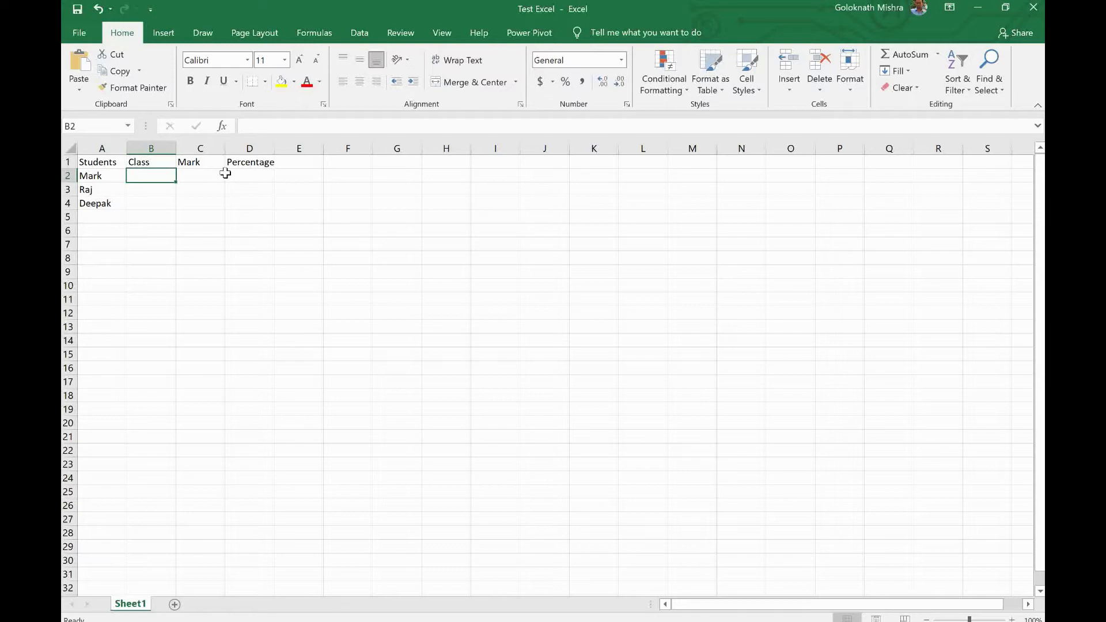
text(7)
key(Return)
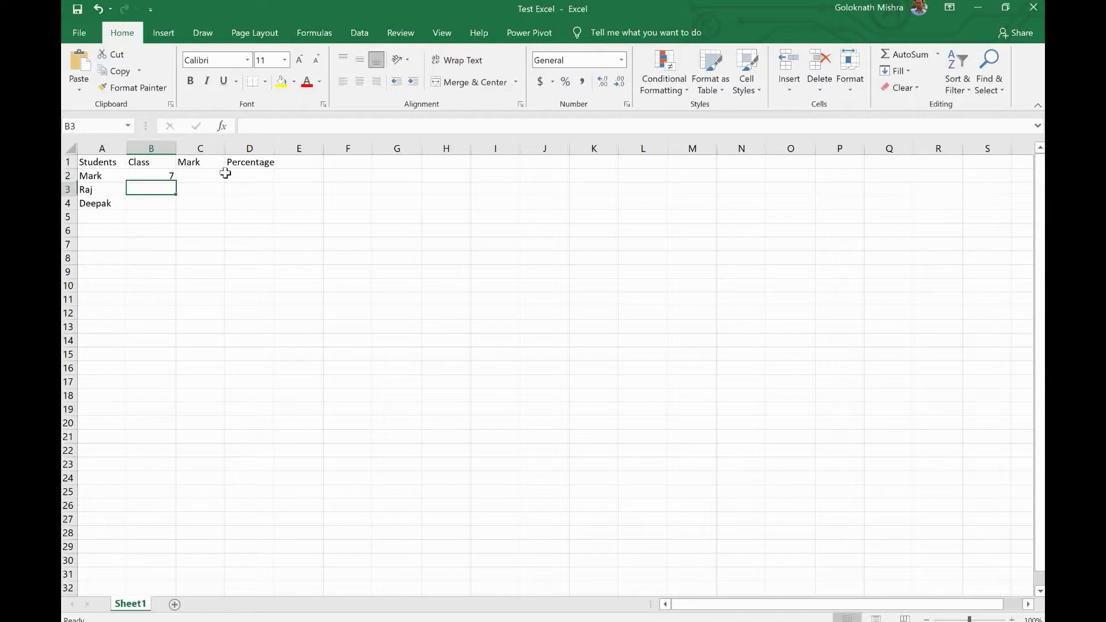
text(6)
key(Return)
text(5)
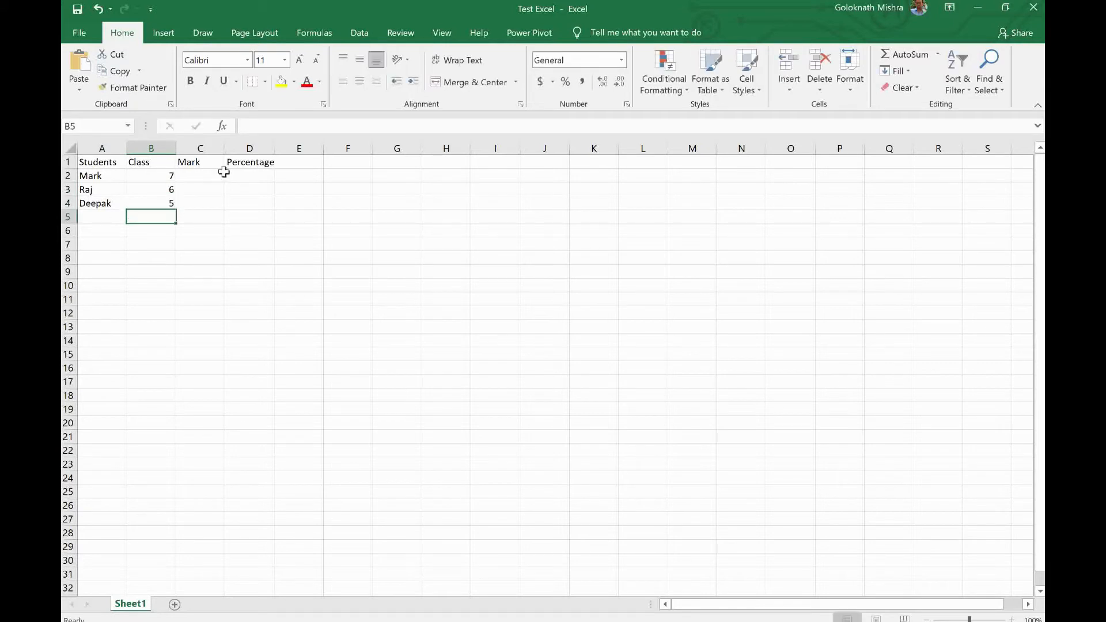
Fill the Mark column with 75, 45 and 34 in cells C2 to C4.
click(216, 177)
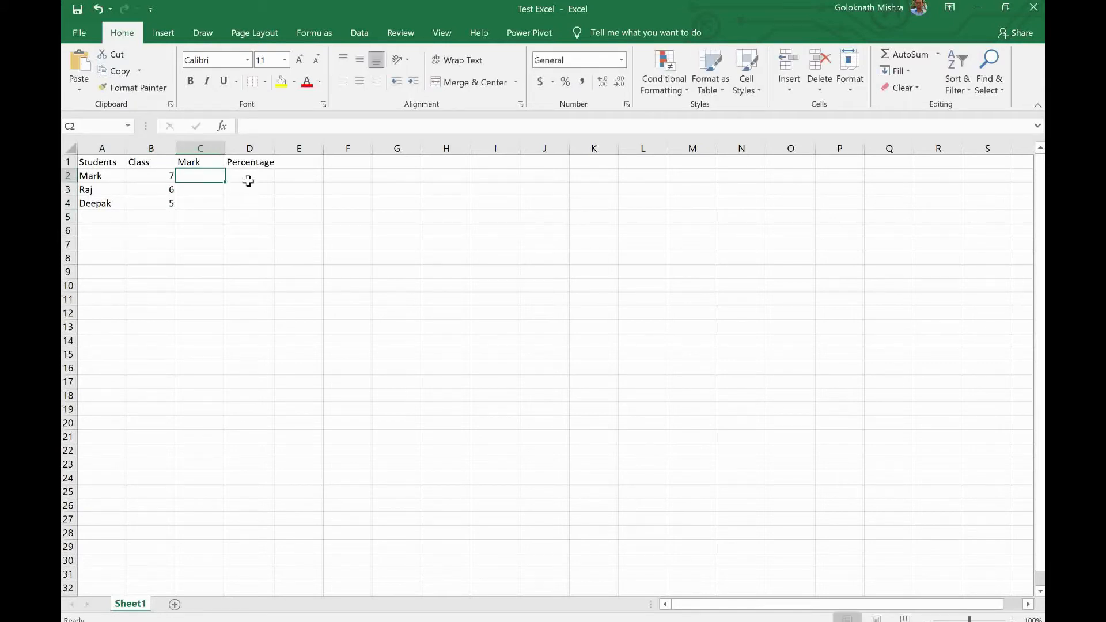
text(75)
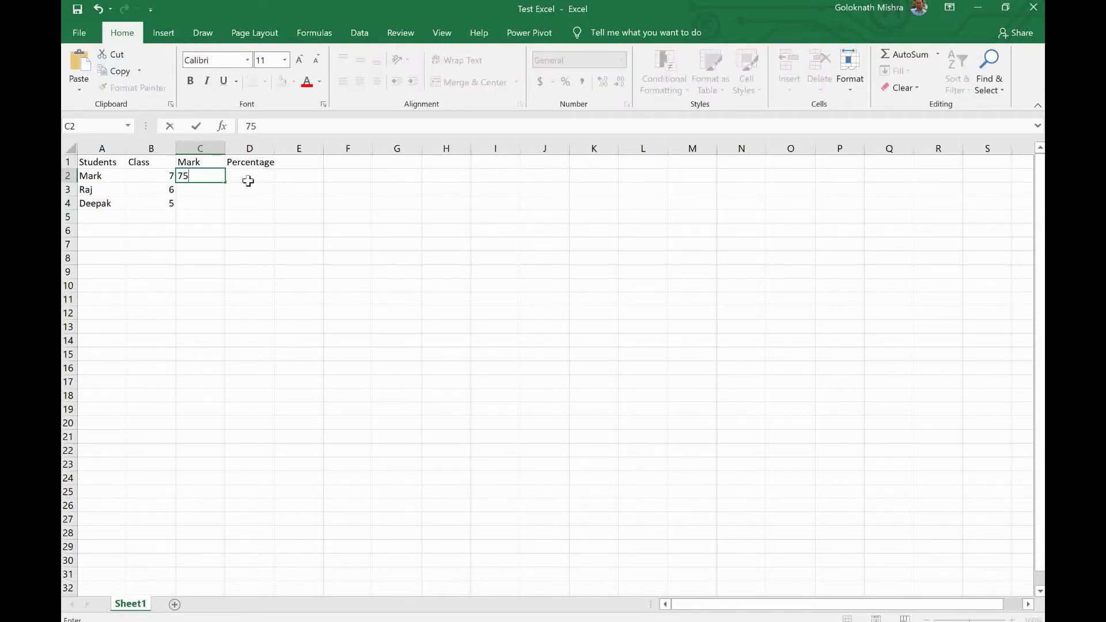
key(Return)
text(45)
key(Return)
text(34)
key(Return)
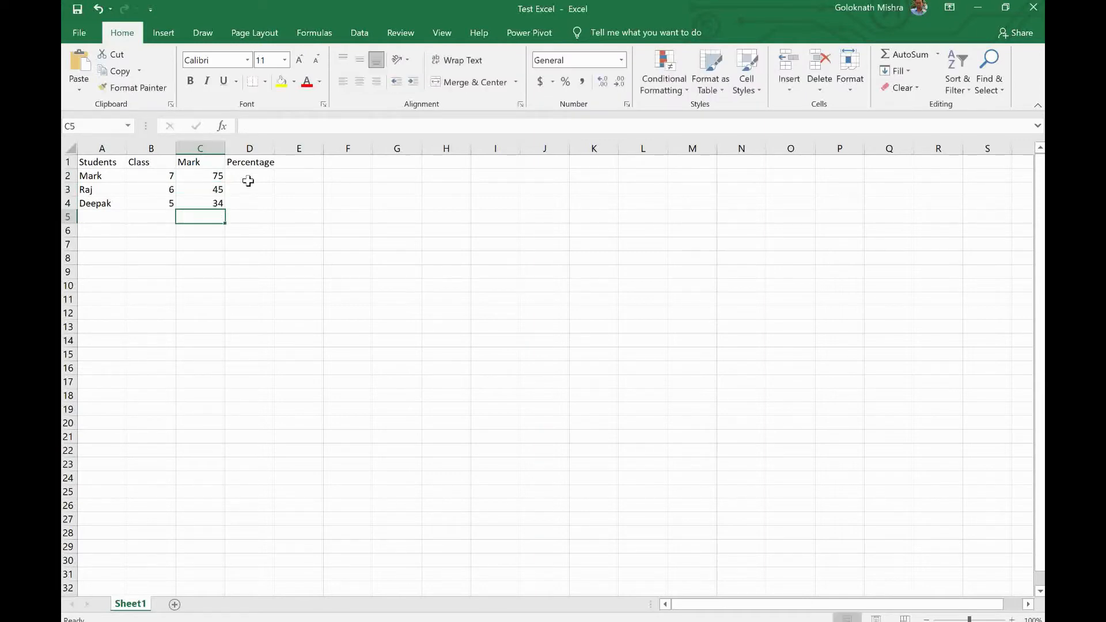
Fill the Percentage column with 100%, 65% and 45% in cells D2 to D4, and close the workbook.
click(247, 175)
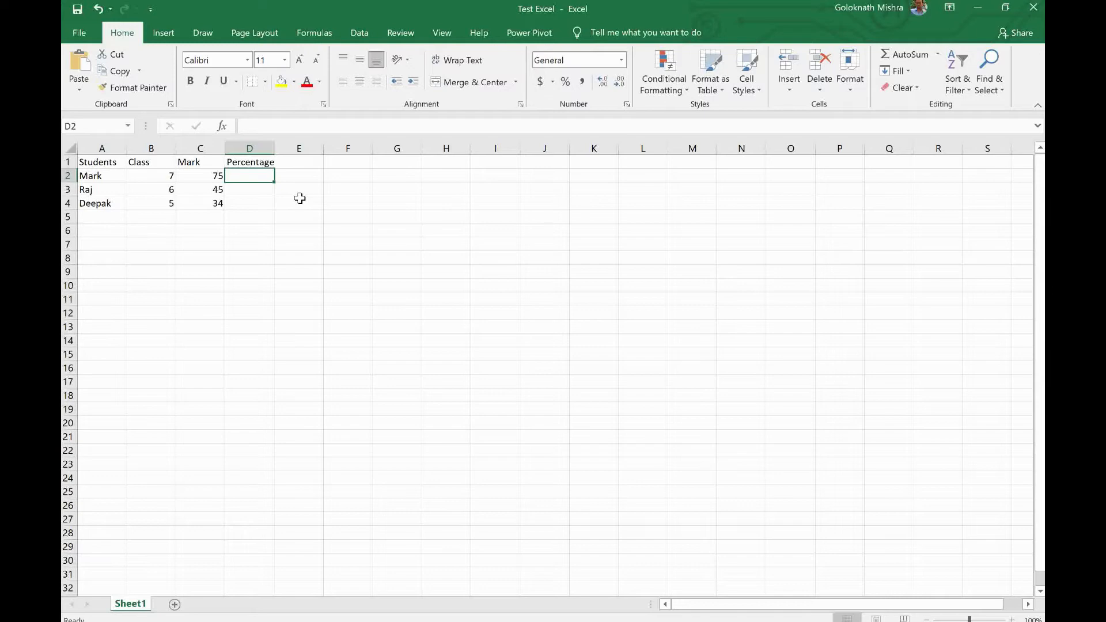
text(100)
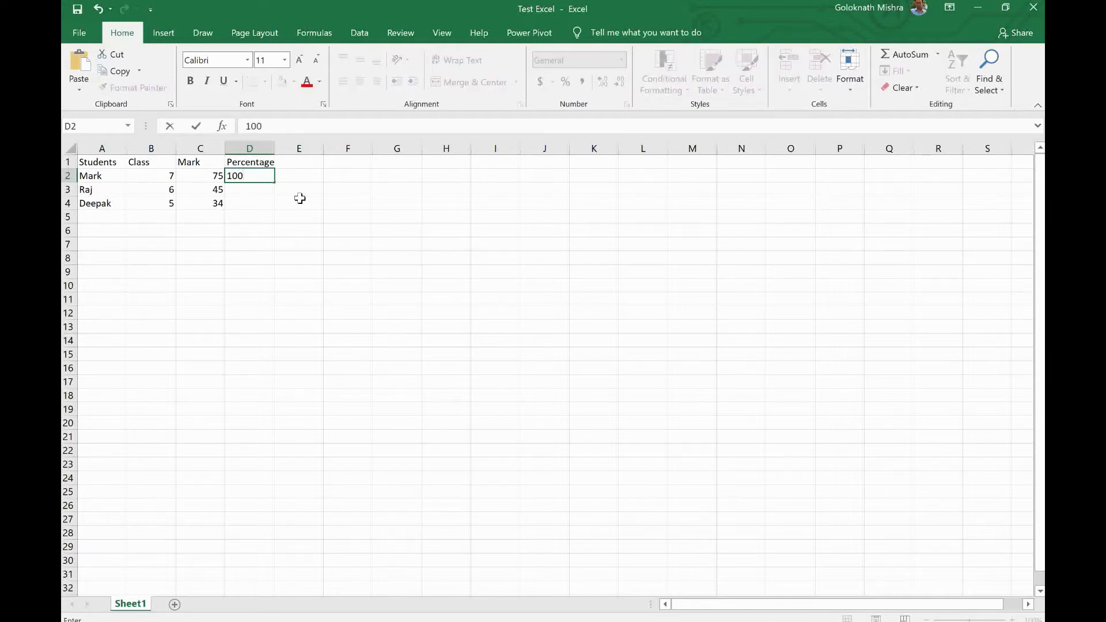
key(Return)
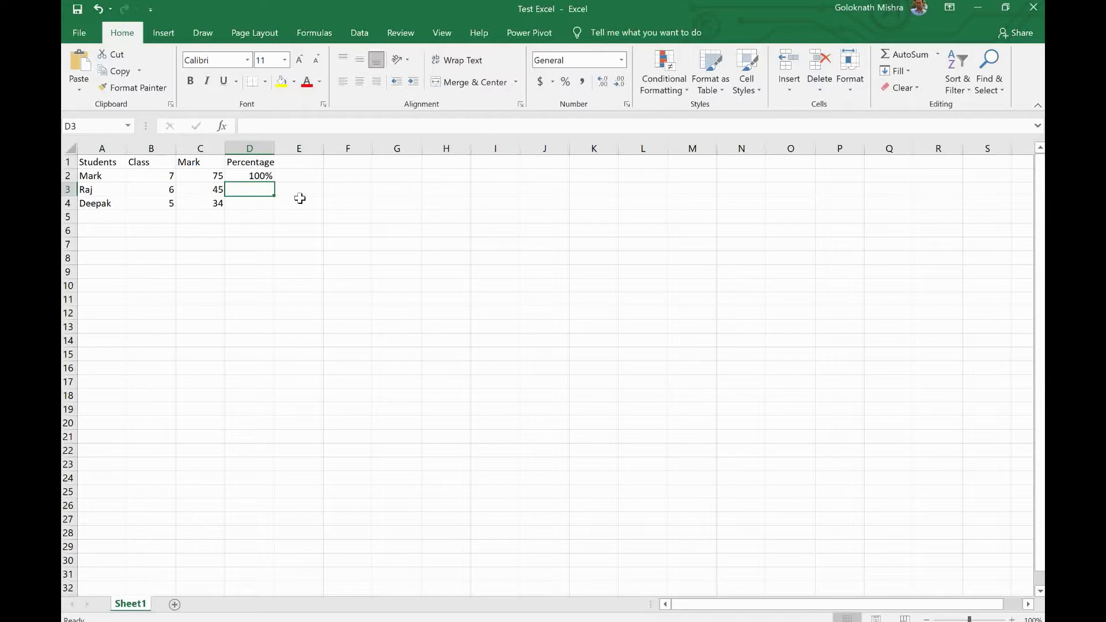
text(67)
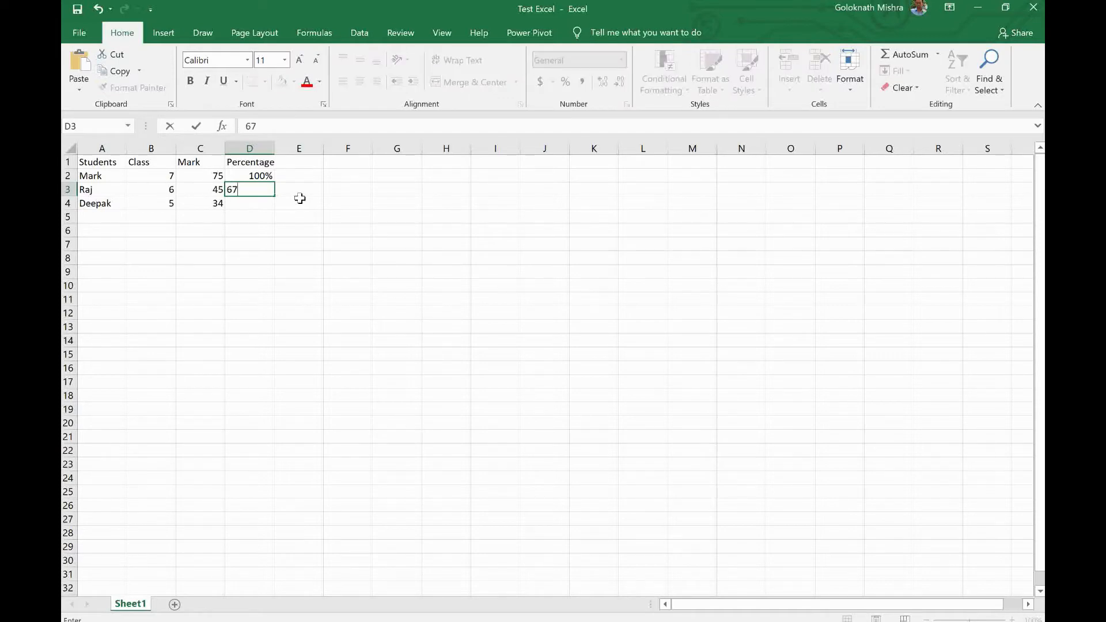
key(Return)
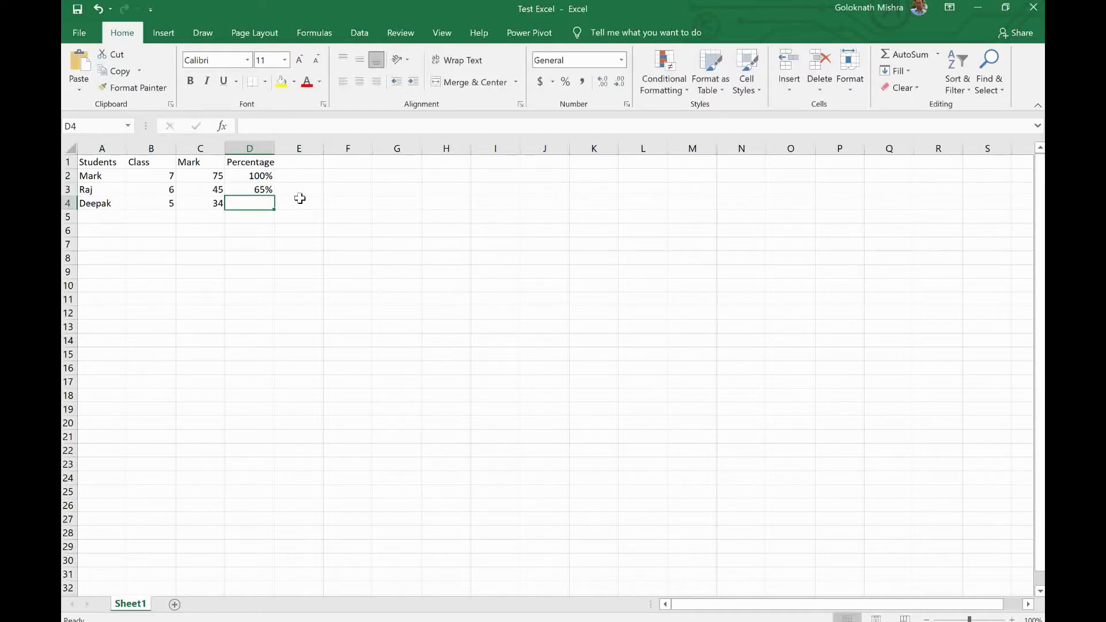
text(45)
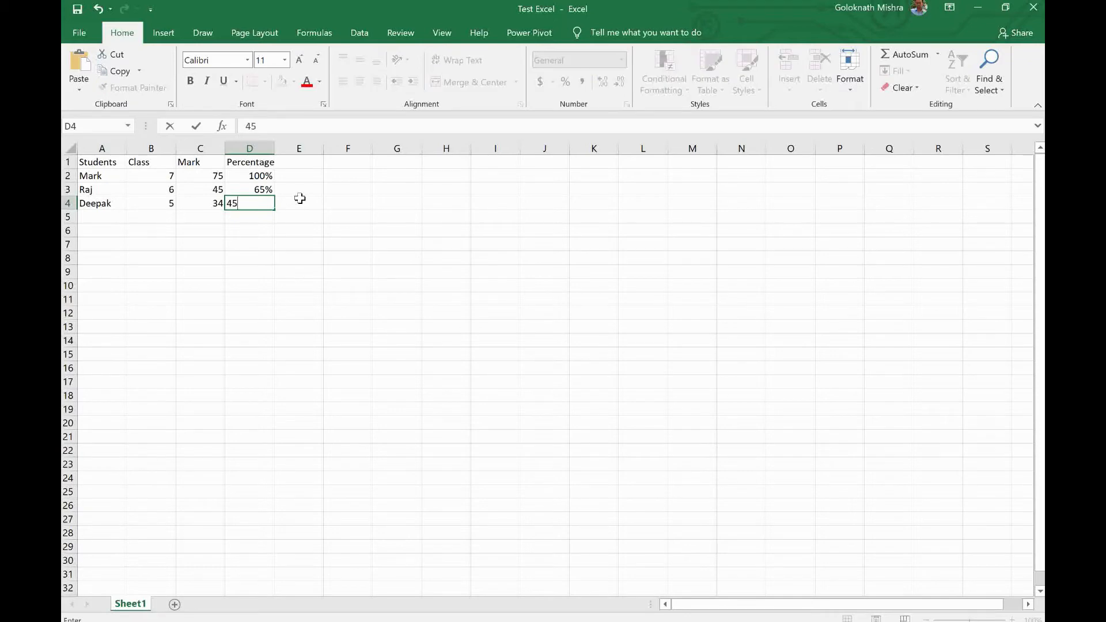
key(Return)
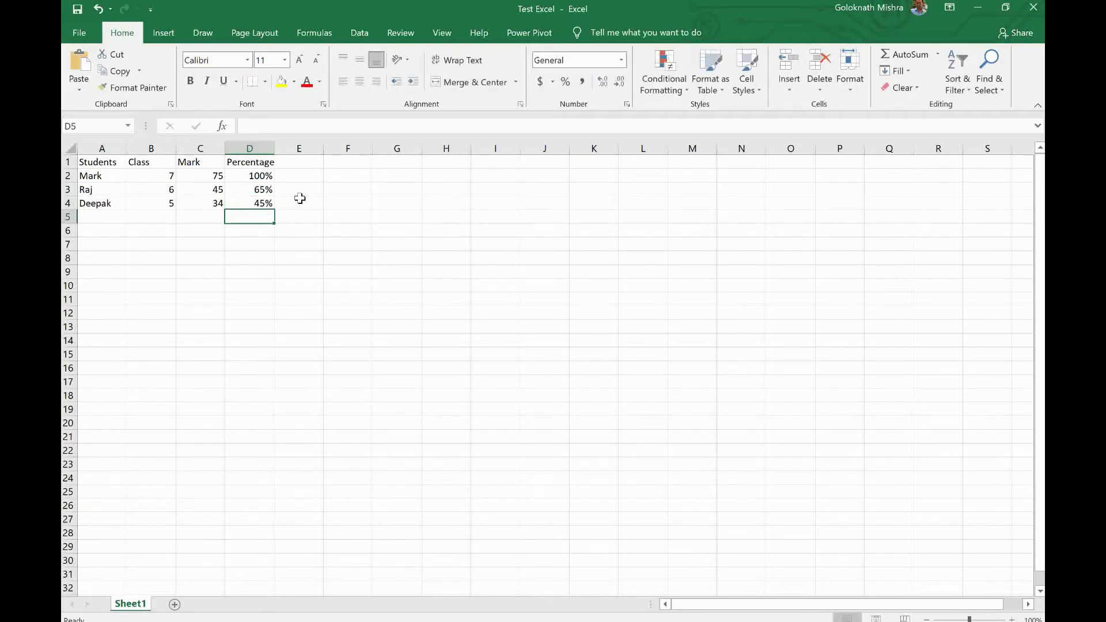
click(218, 204)
drag(99, 161, 250, 217)
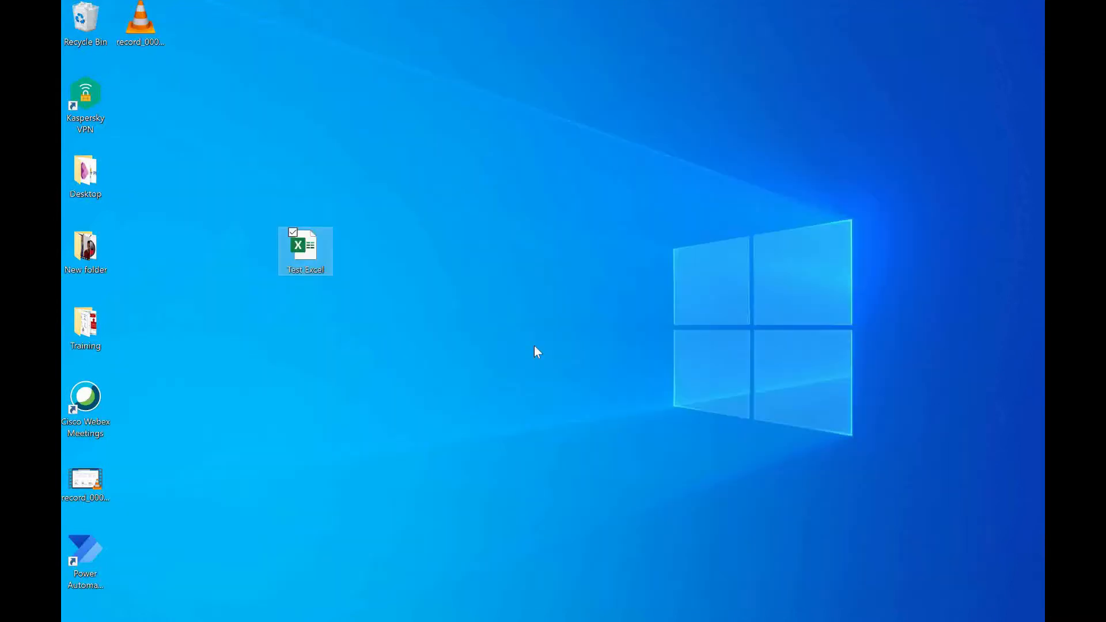
Create a new folder named "Excel Automation" on the Windows desktop.
right_click(504, 287)
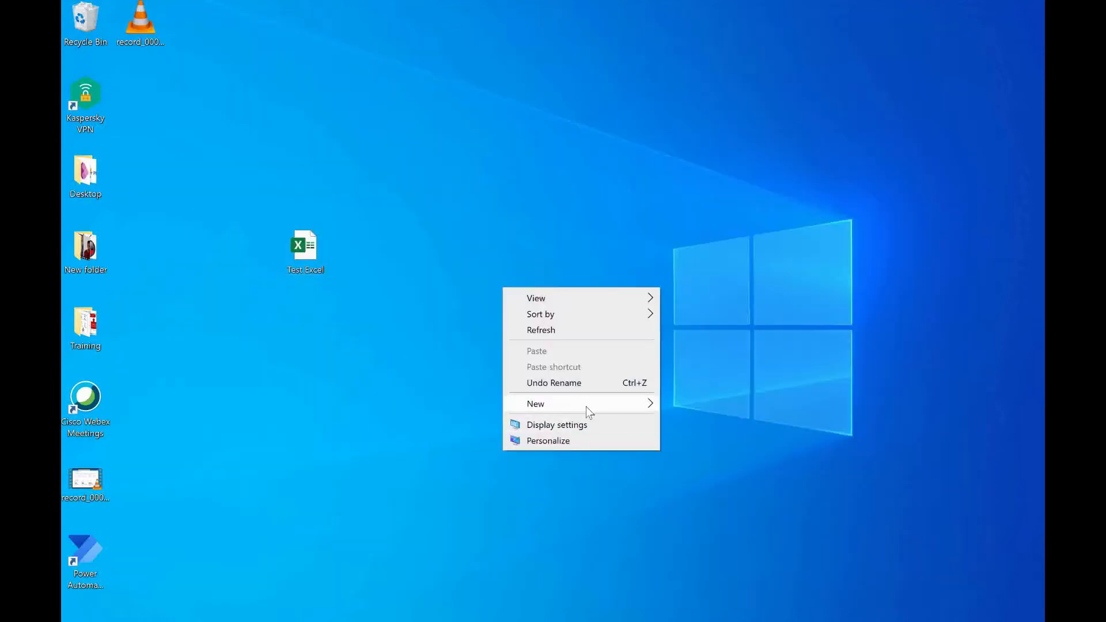
mouse_move(585, 404)
click(687, 412)
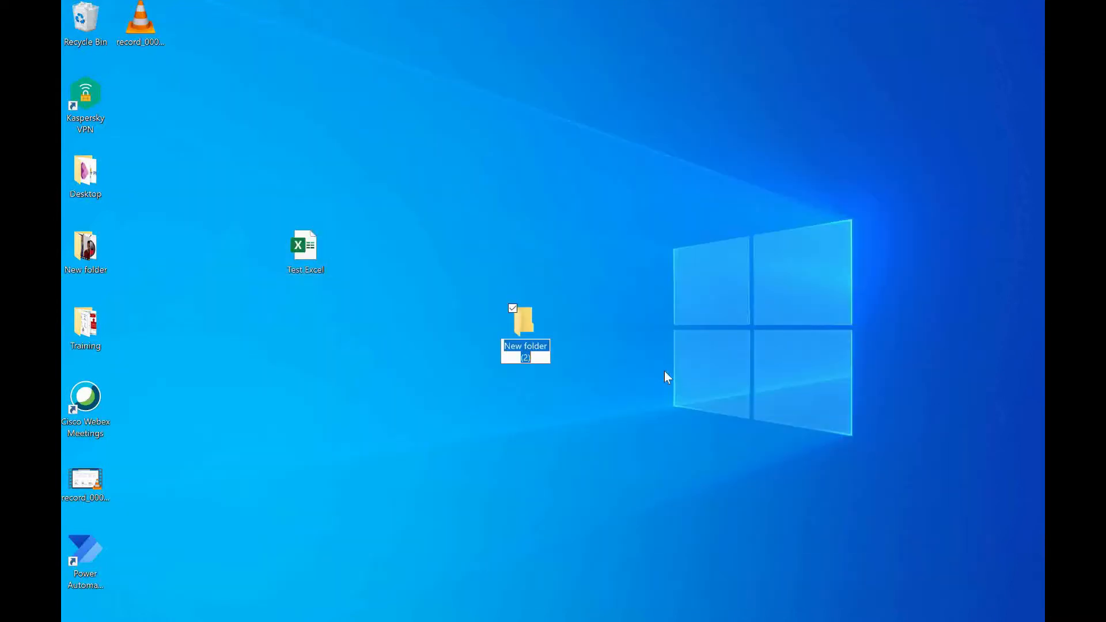
text(Excel Automation)
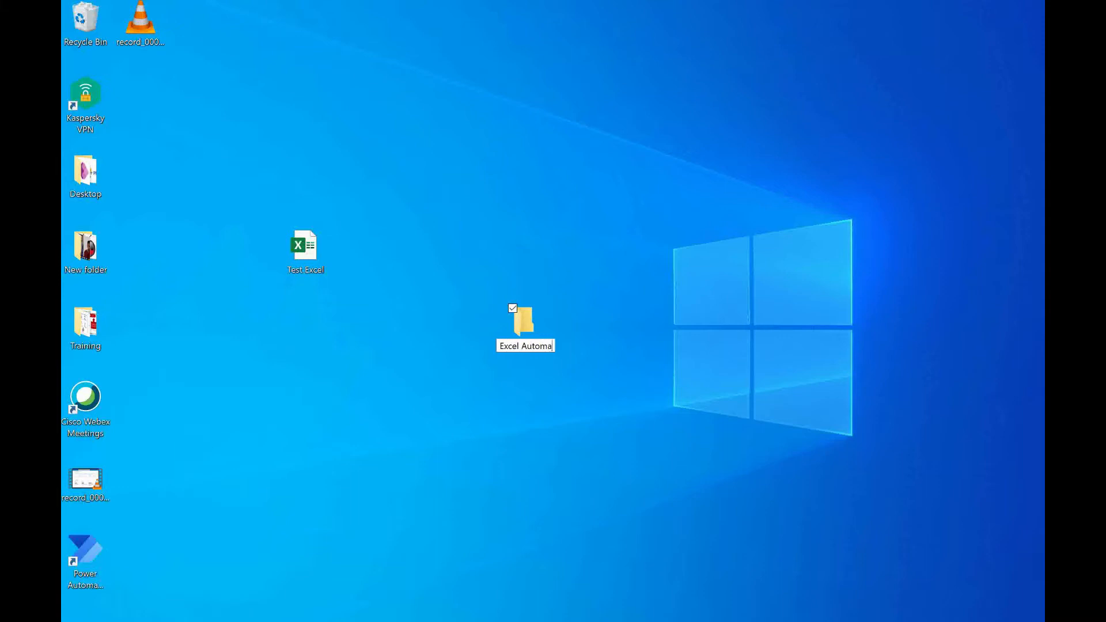
click(665, 371)
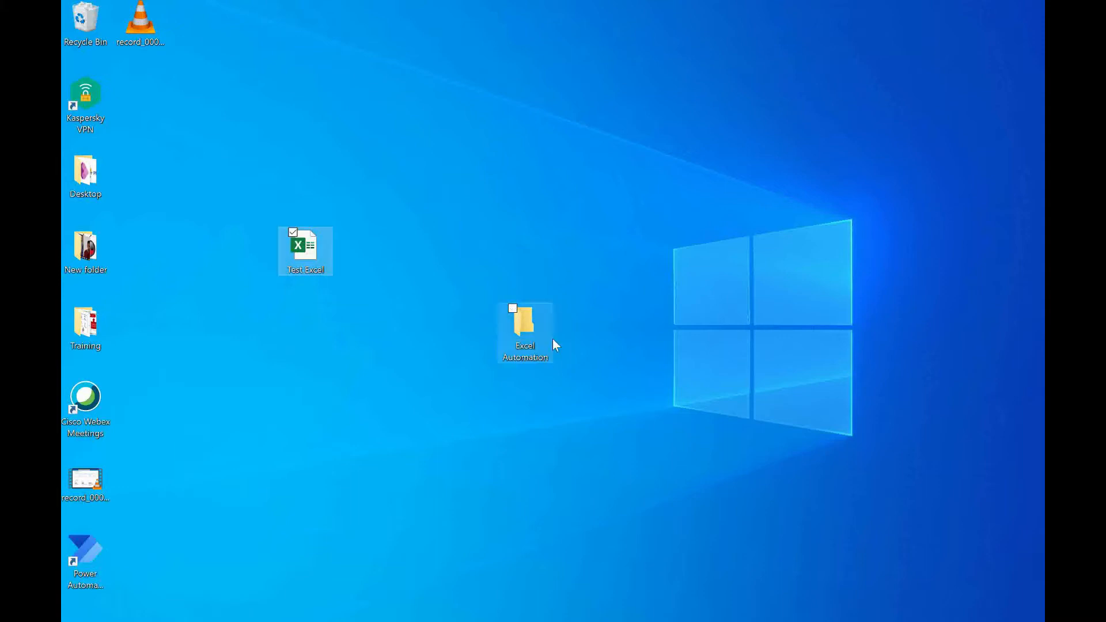
Put the Test Excel workbook in the Excel Automation folder, and copy the folder's path.
double_click(529, 321)
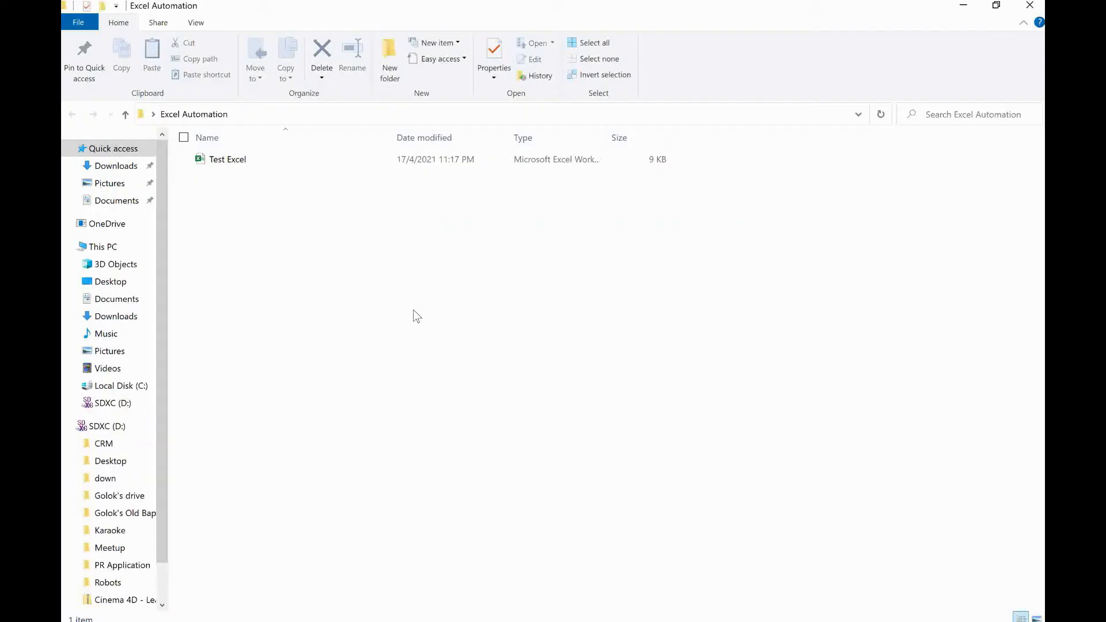
click(496, 116)
key(ctrl+c)
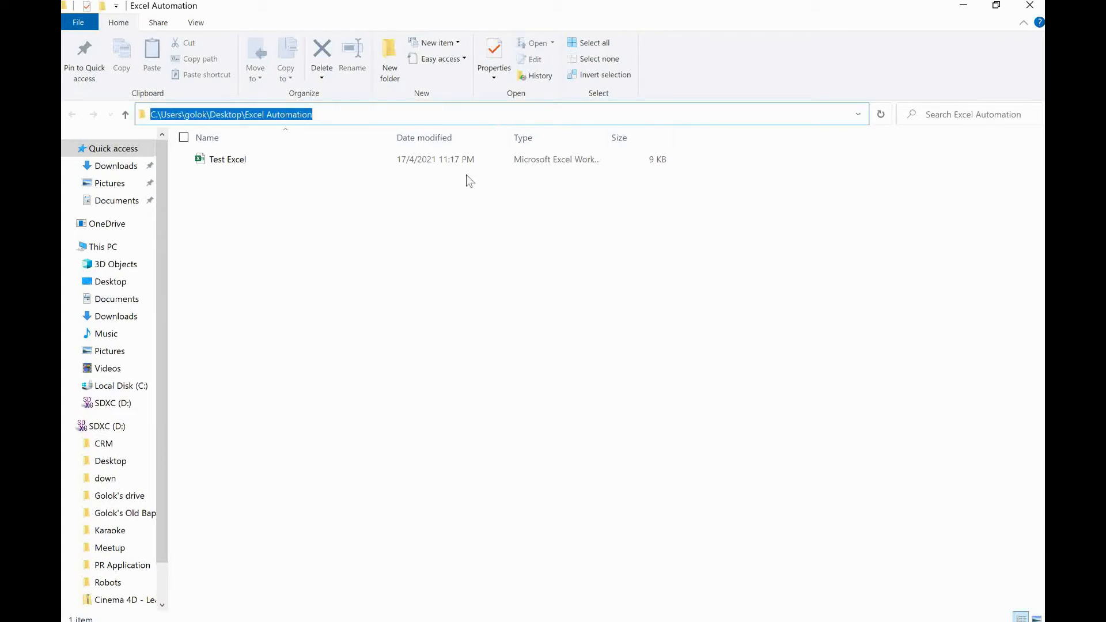
click(972, 7)
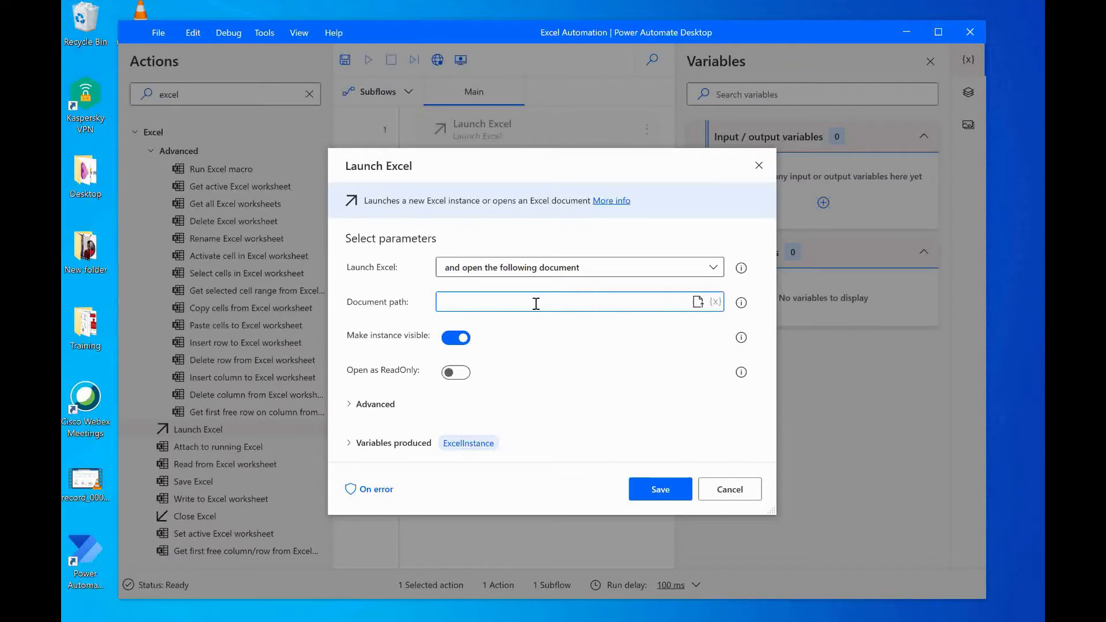
In Power Automate Desktop, set the Launch Excel document path to Test Excel.xlsx in the Excel Automation folder on the desktop.
key(ctrl+v)
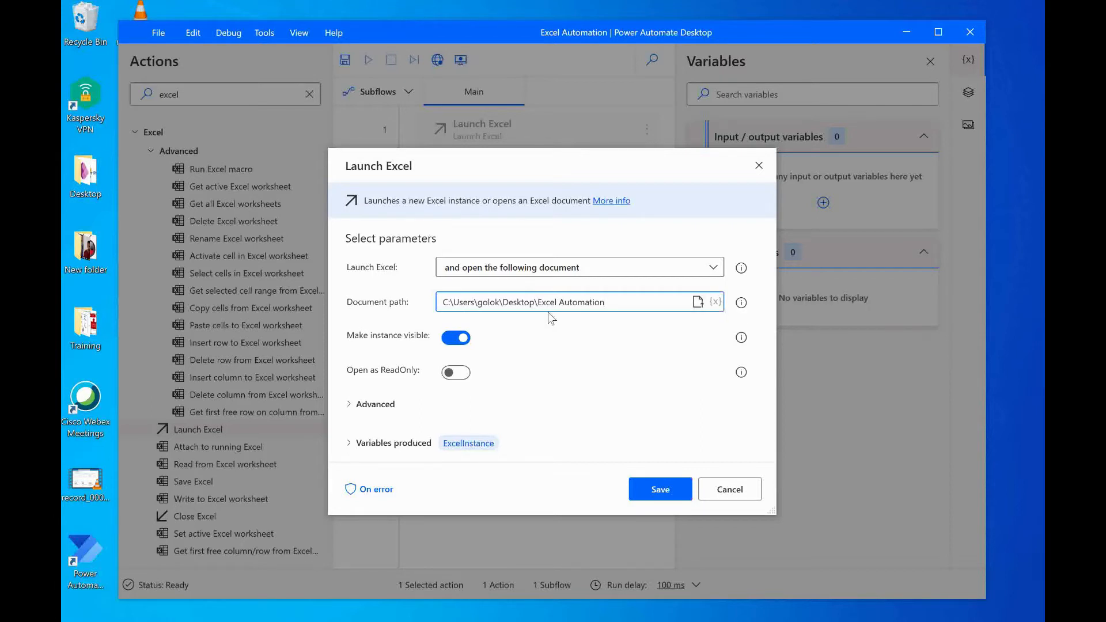
click(699, 302)
click(557, 182)
key(ctrl+v)
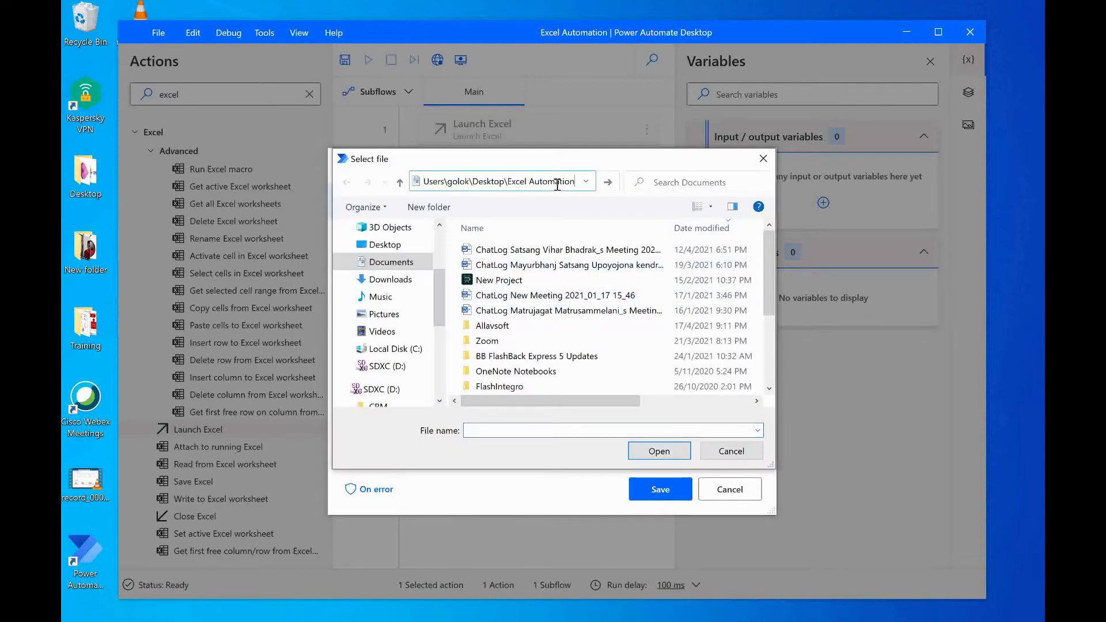
key(Return)
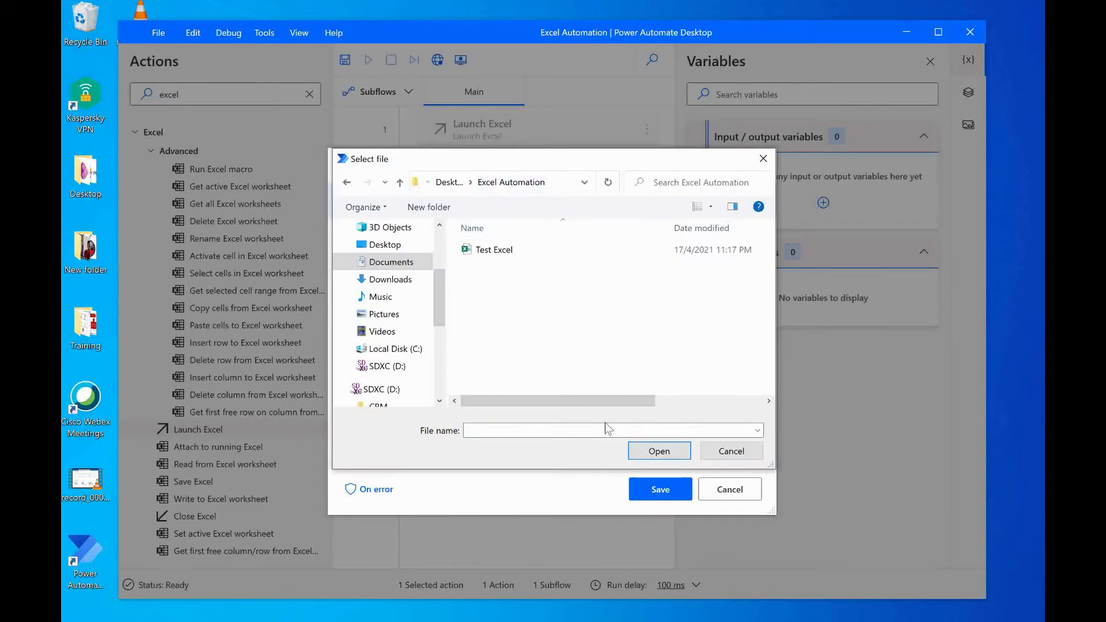
click(499, 250)
click(653, 452)
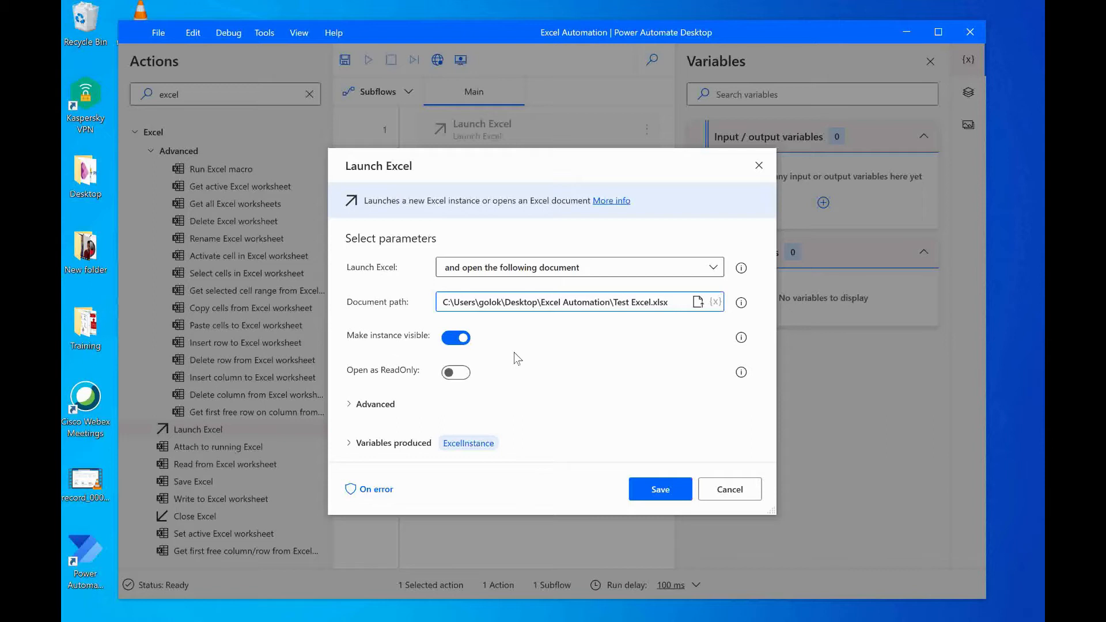
Examine Launch Excel's advanced settings, including the password input types, and its produced ExcelInstance variable.
click(636, 405)
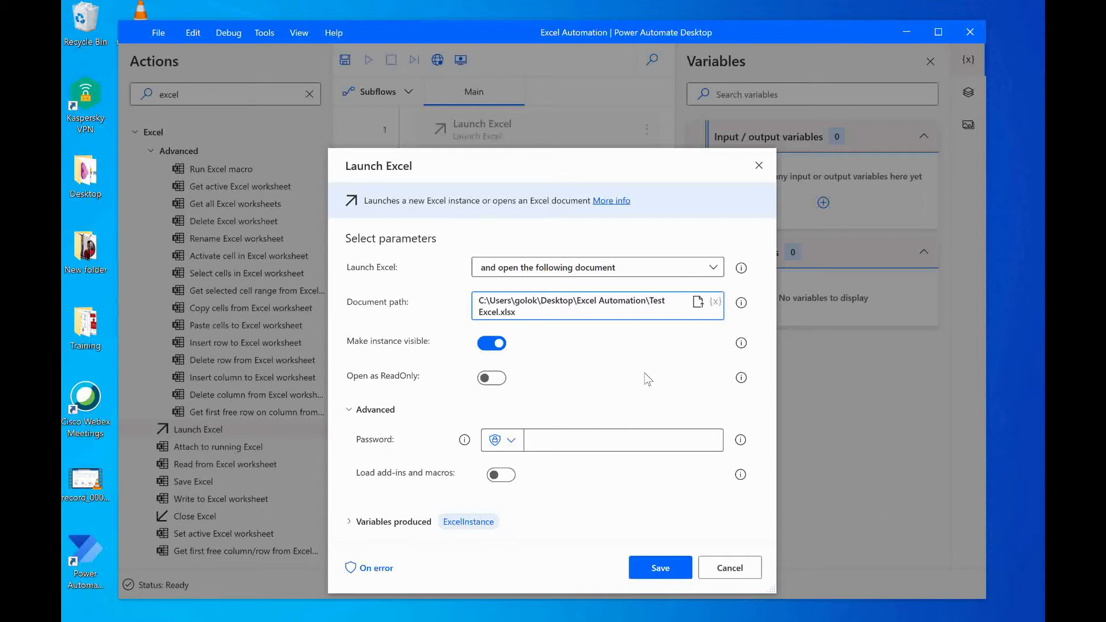
click(423, 522)
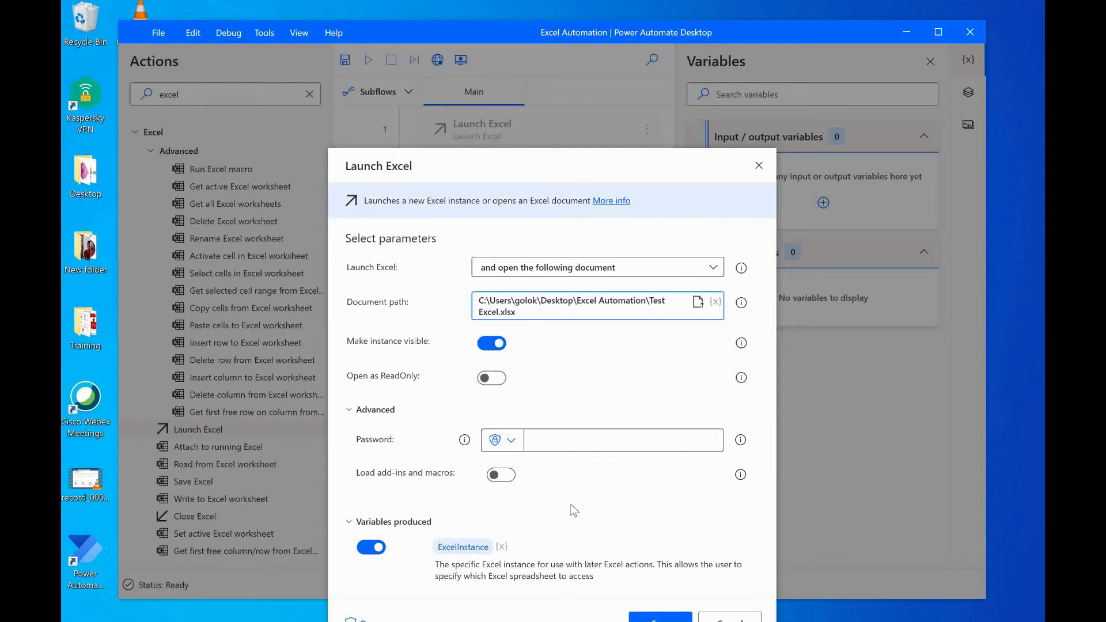
click(546, 437)
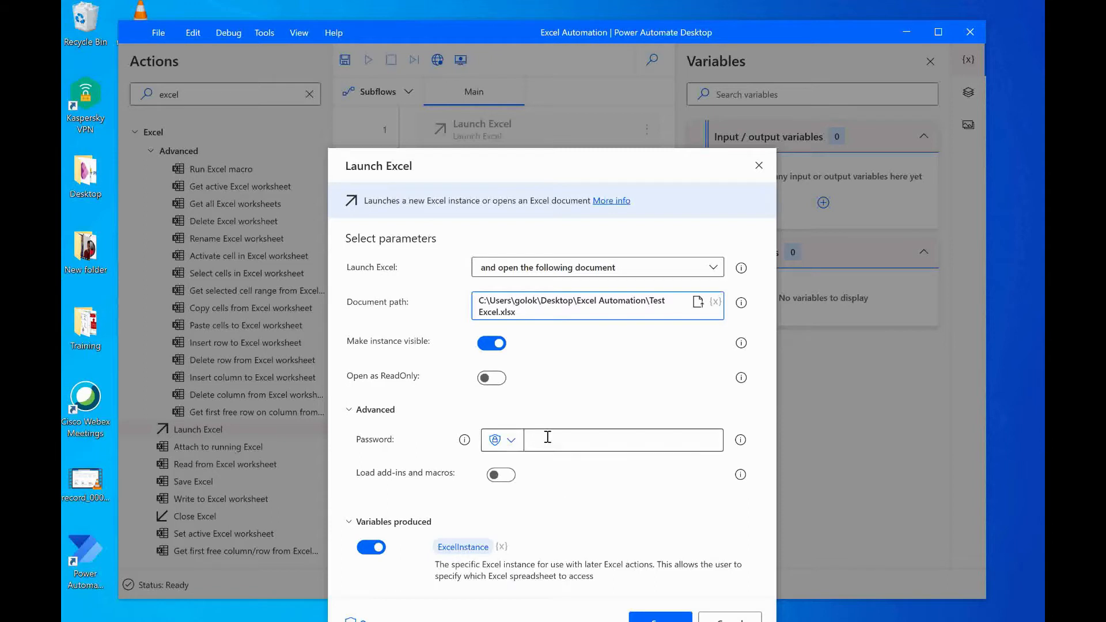
click(507, 440)
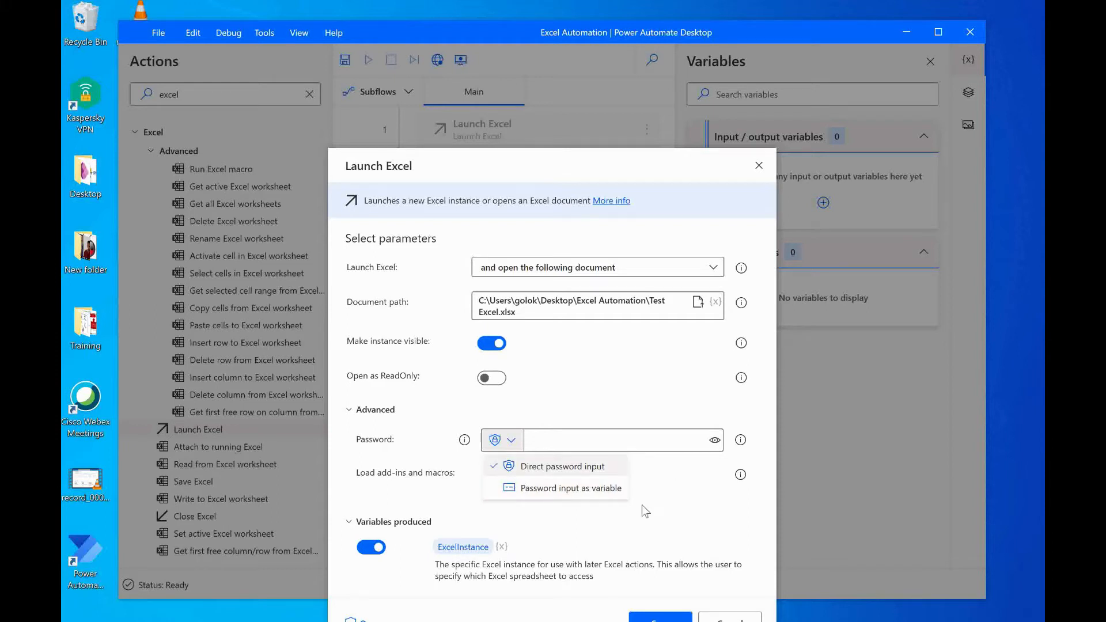
click(669, 487)
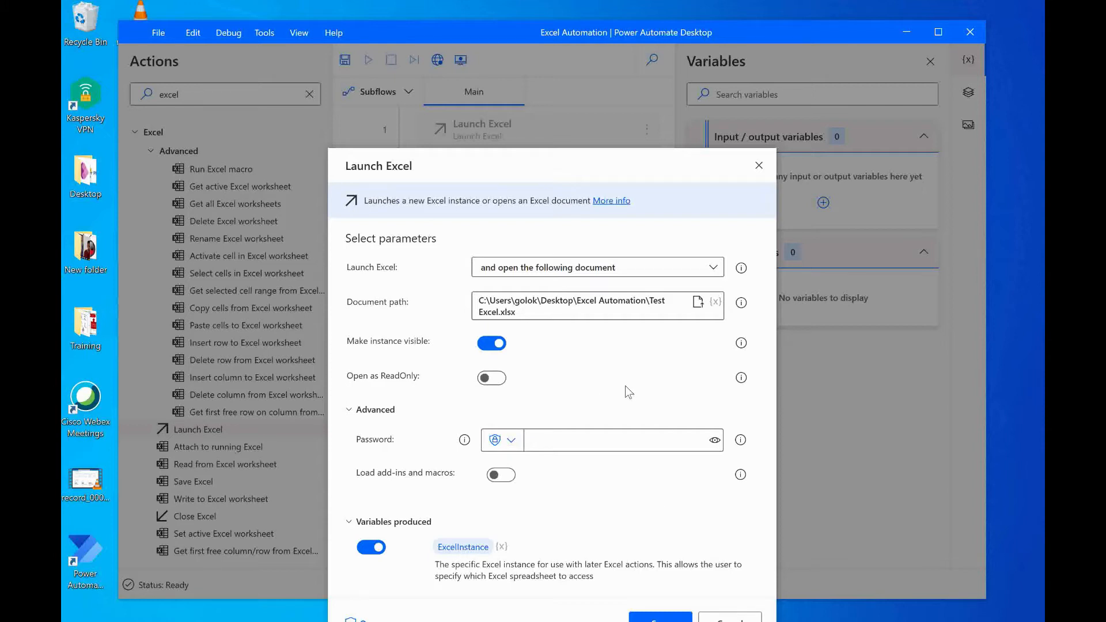
click(511, 440)
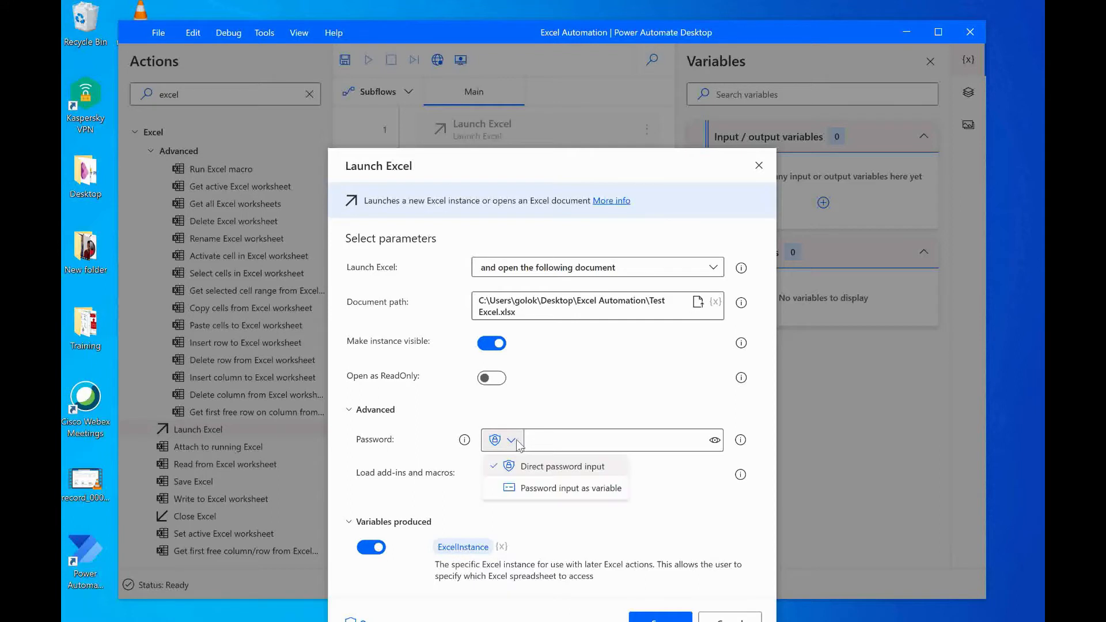
click(624, 388)
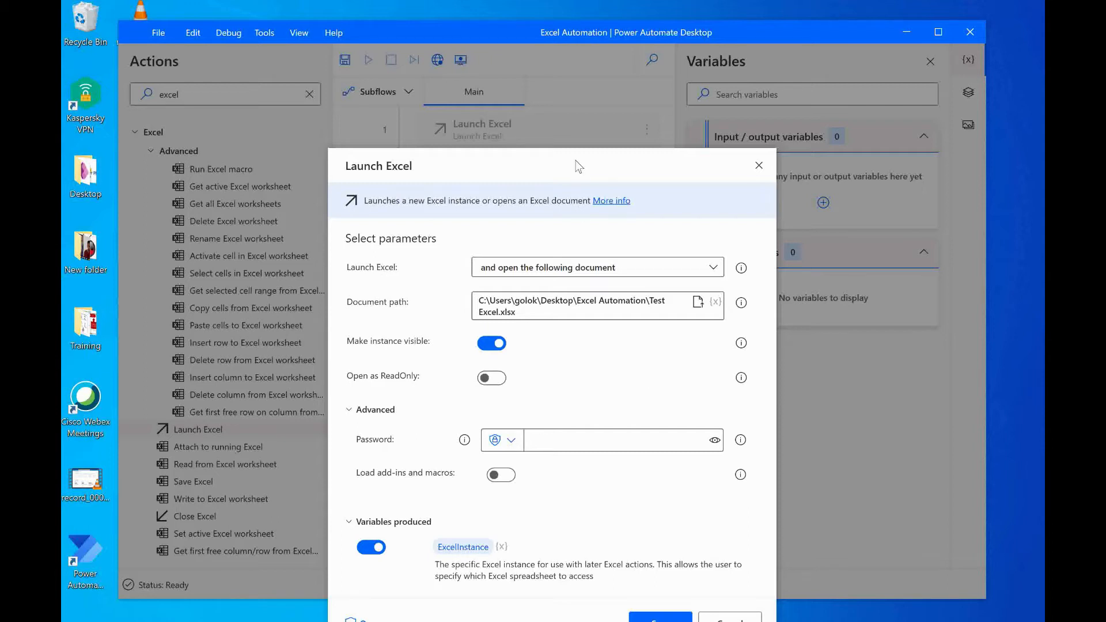
Review the error-handling rules of the Launch Excel action, return to its parameters and save the action.
drag(579, 167, 565, 84)
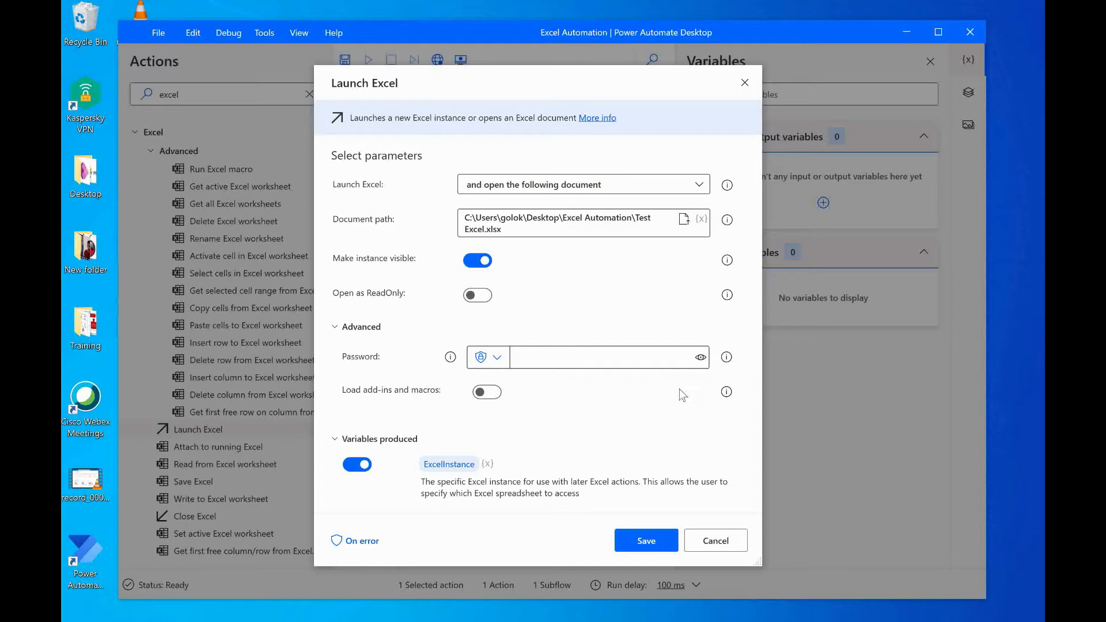
mouse_move(727, 395)
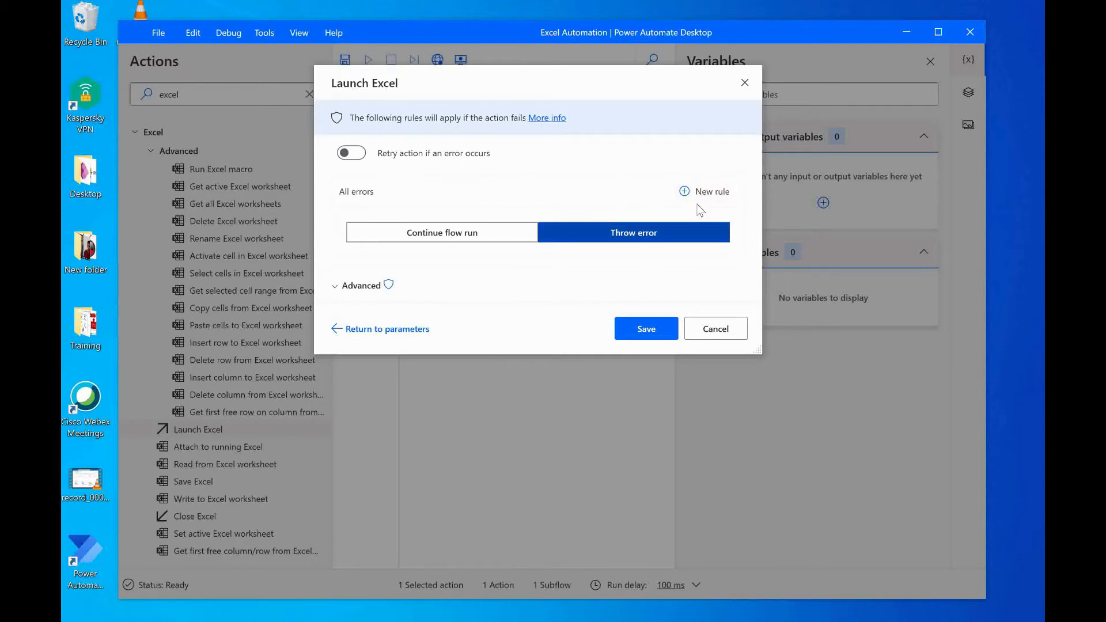
click(339, 329)
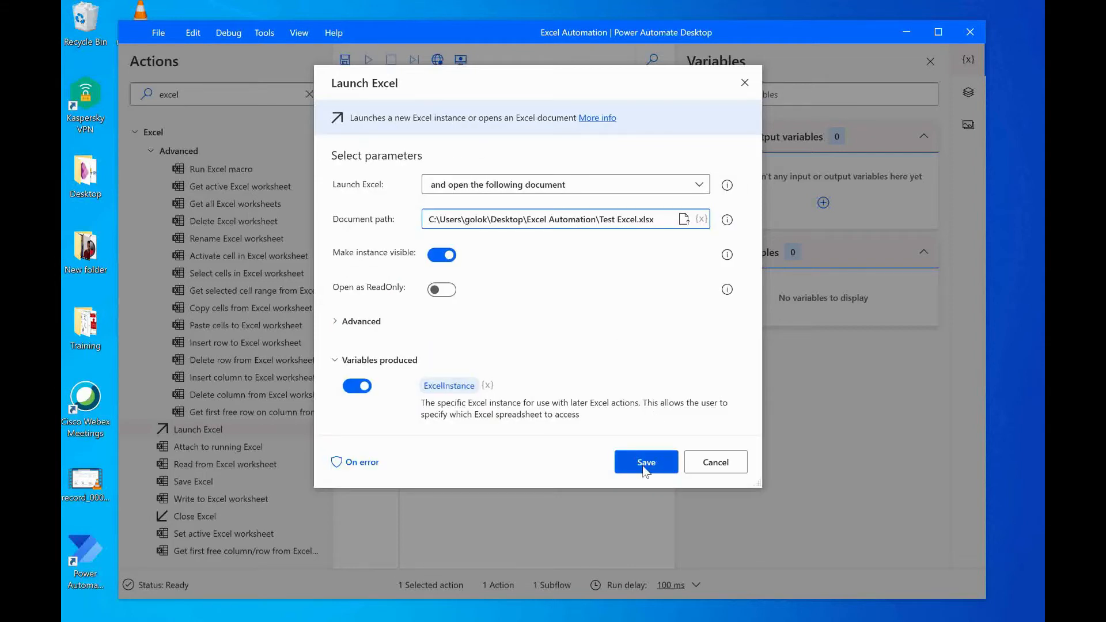
click(647, 468)
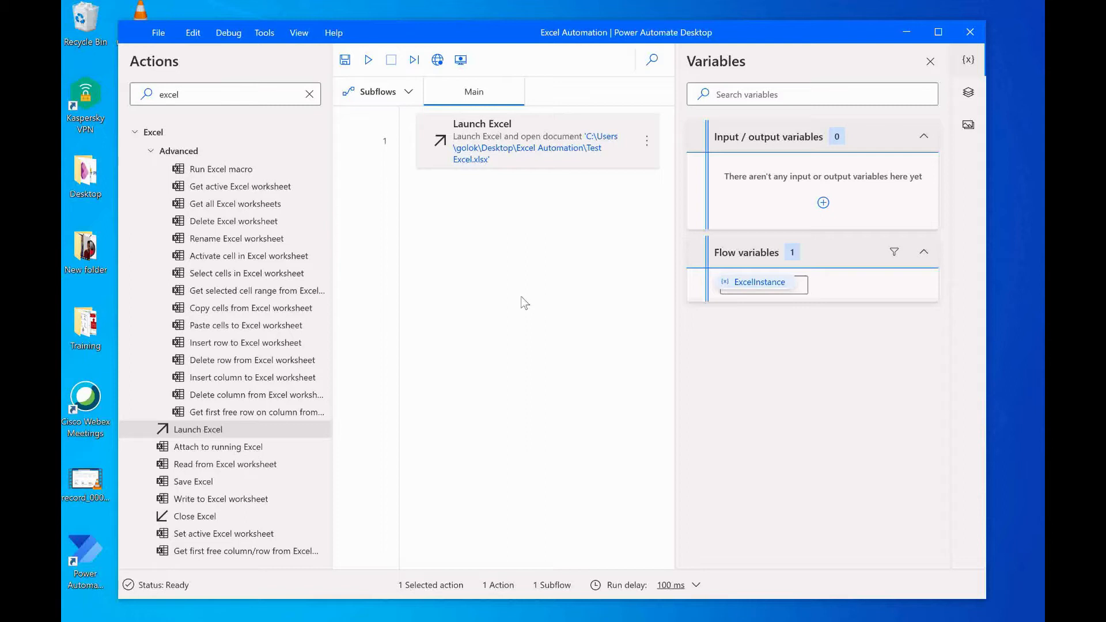
Search the actions for "read from" and add Read from Excel worksheet to the flow after Launch Excel.
double_click(206, 103)
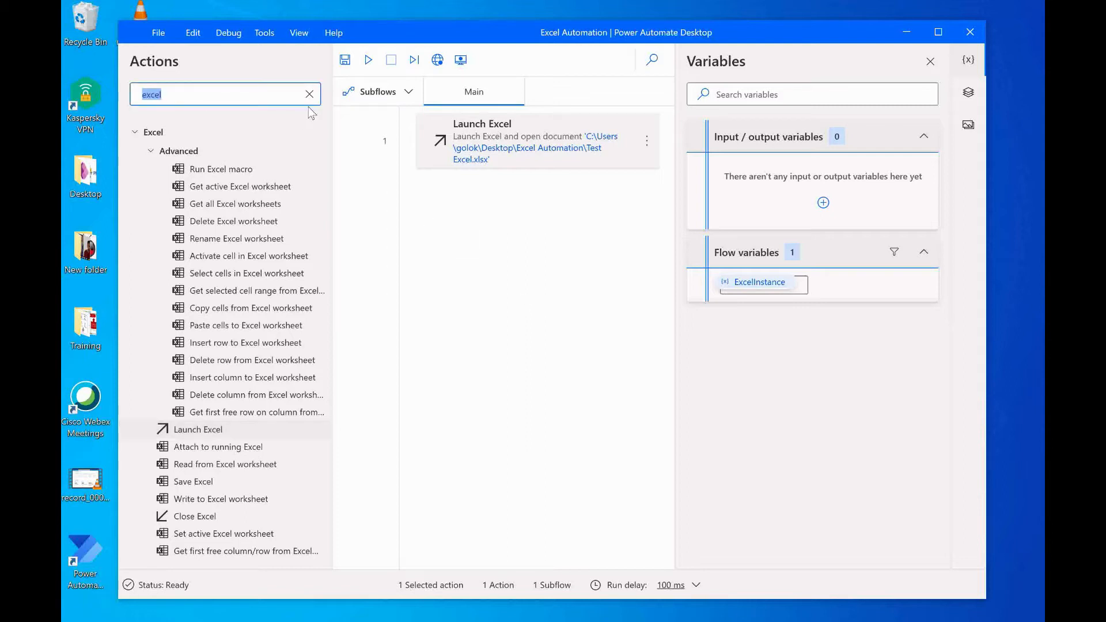
click(309, 95)
text(re)
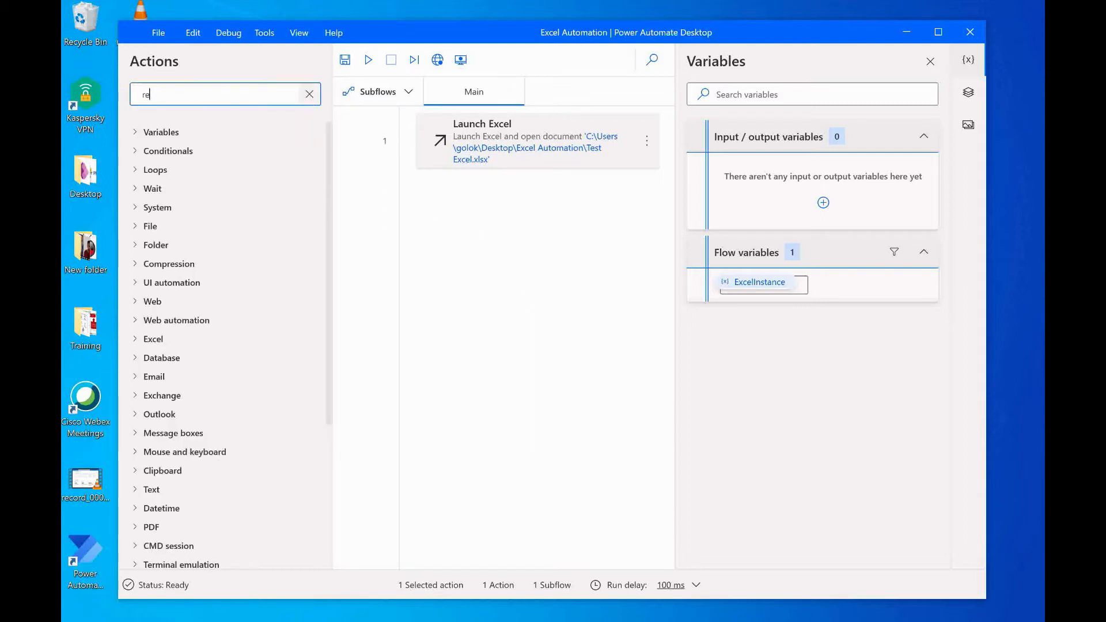
text(ad)
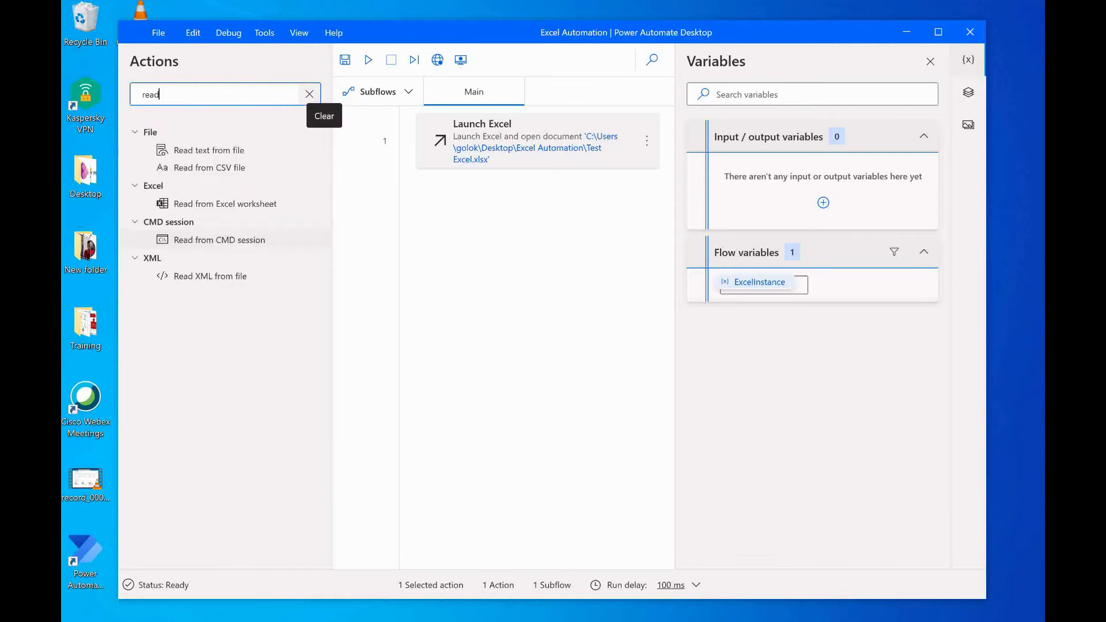
text( from)
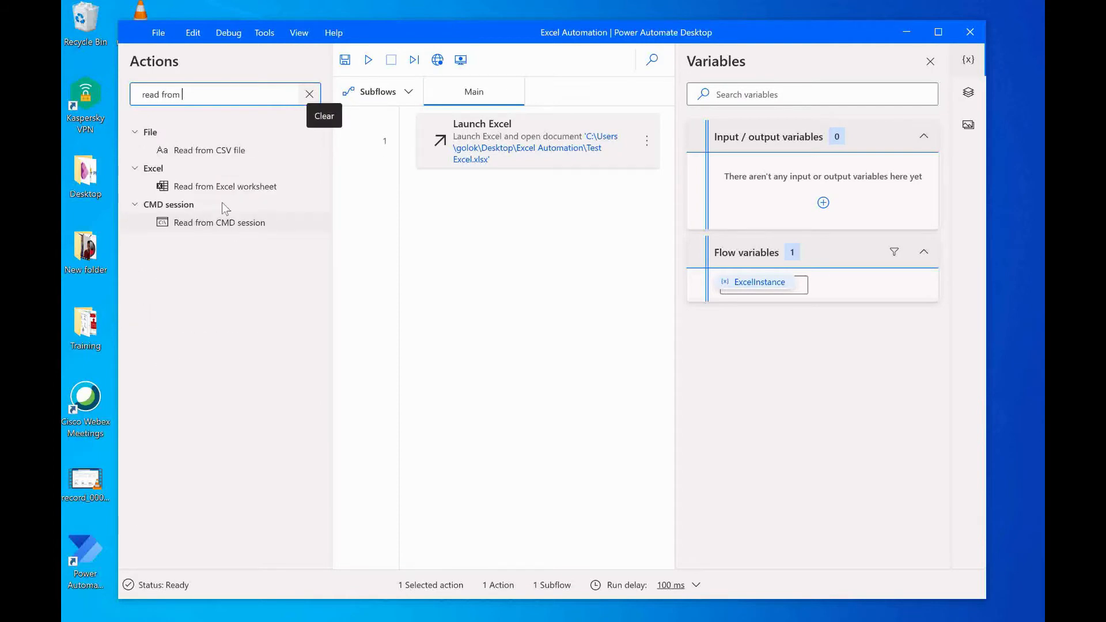
drag(227, 186, 474, 203)
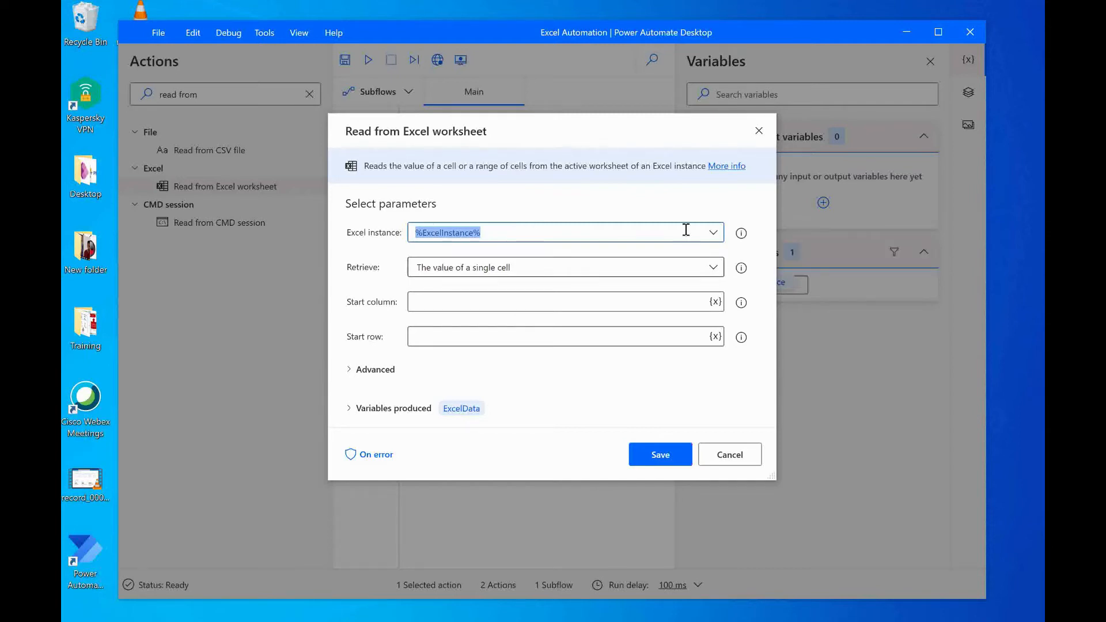
Check the Retrieve options of Read from Excel worksheet, and open the Test Excel workbook from the Excel Automation folder.
drag(583, 130, 451, 128)
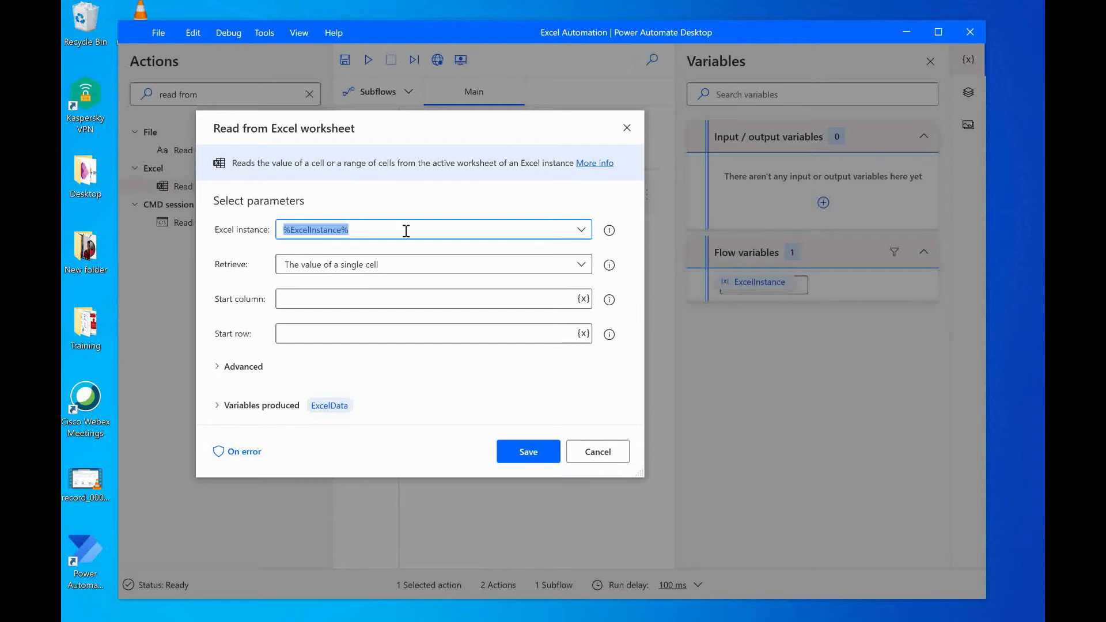
click(581, 267)
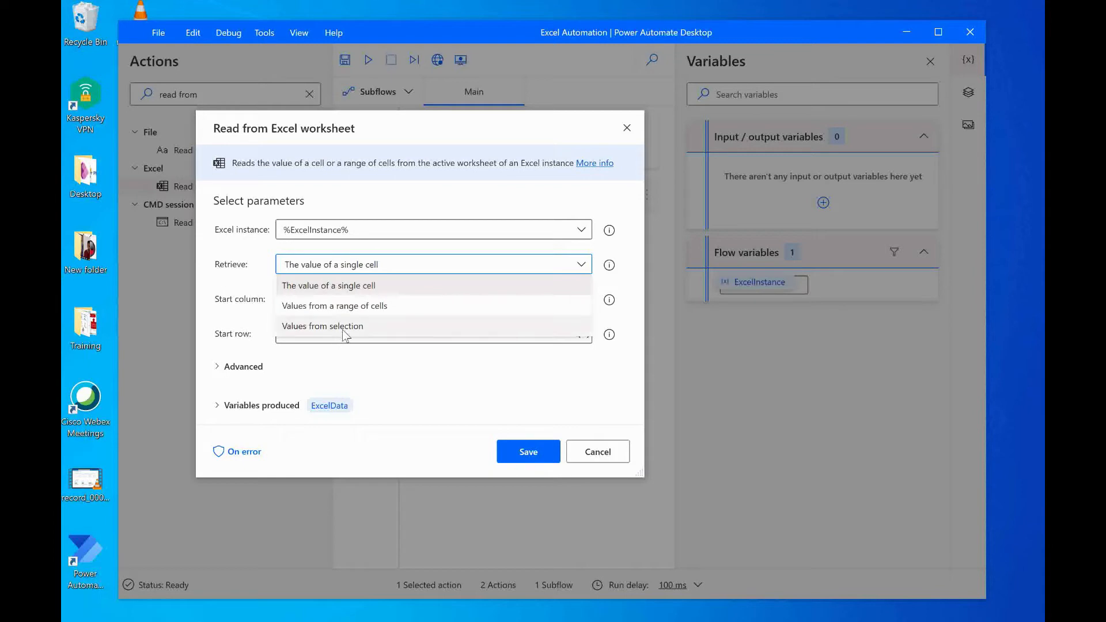
mouse_move(824, 621)
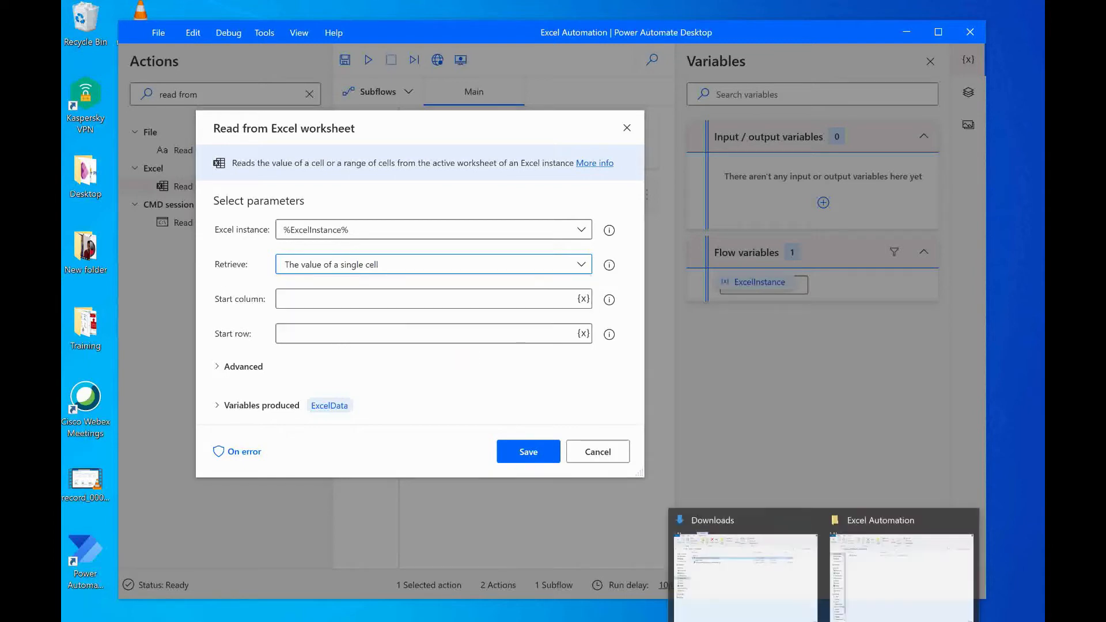
click(911, 595)
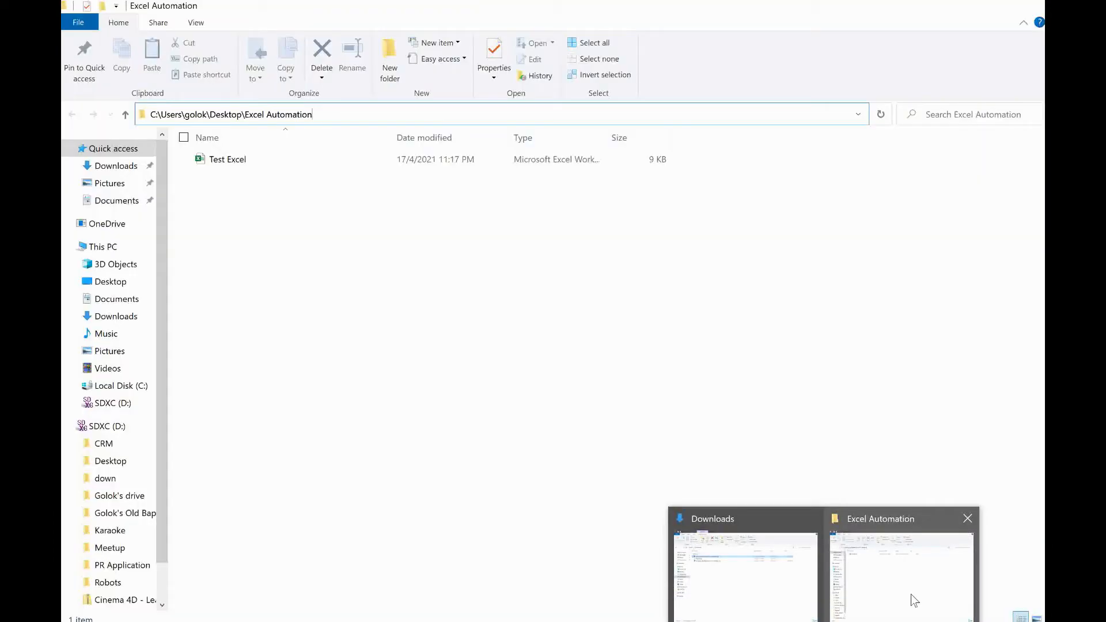
click(233, 160)
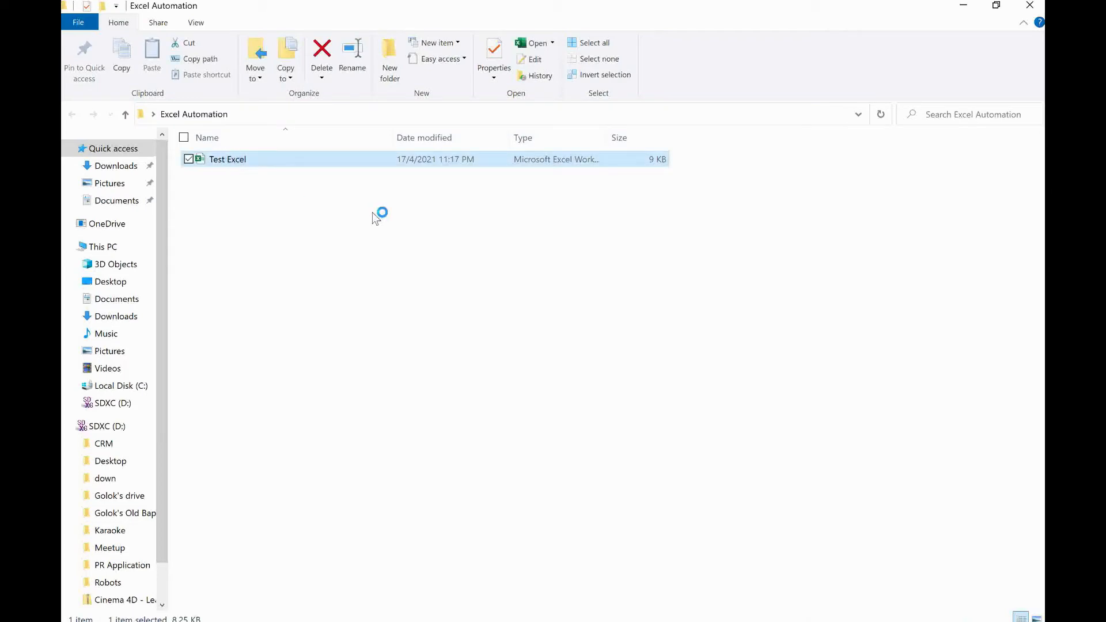
key(Return)
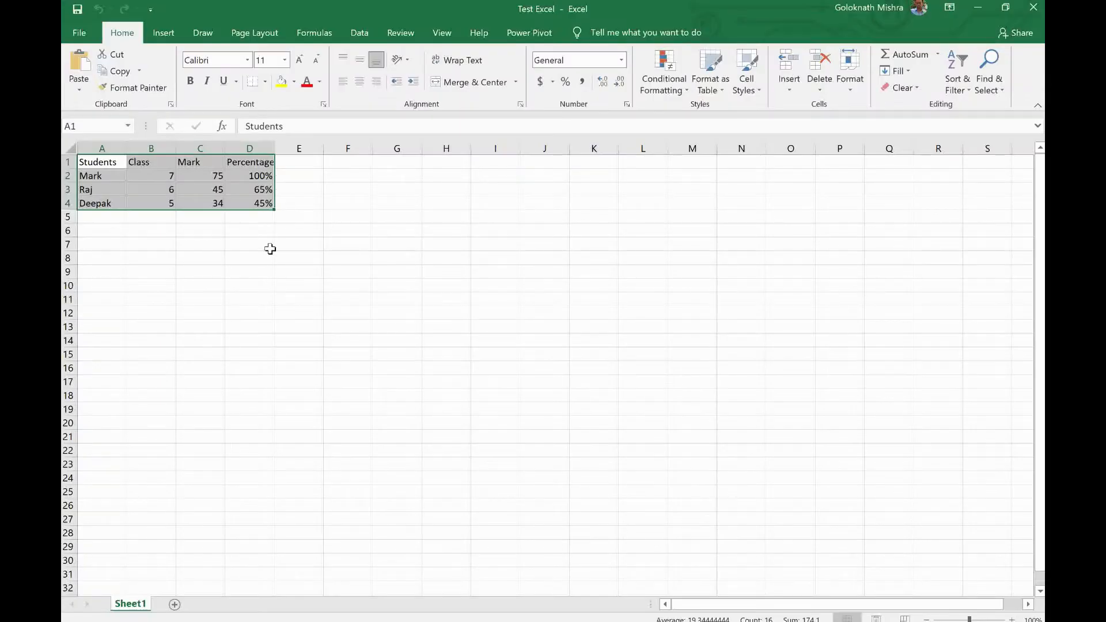
click(268, 245)
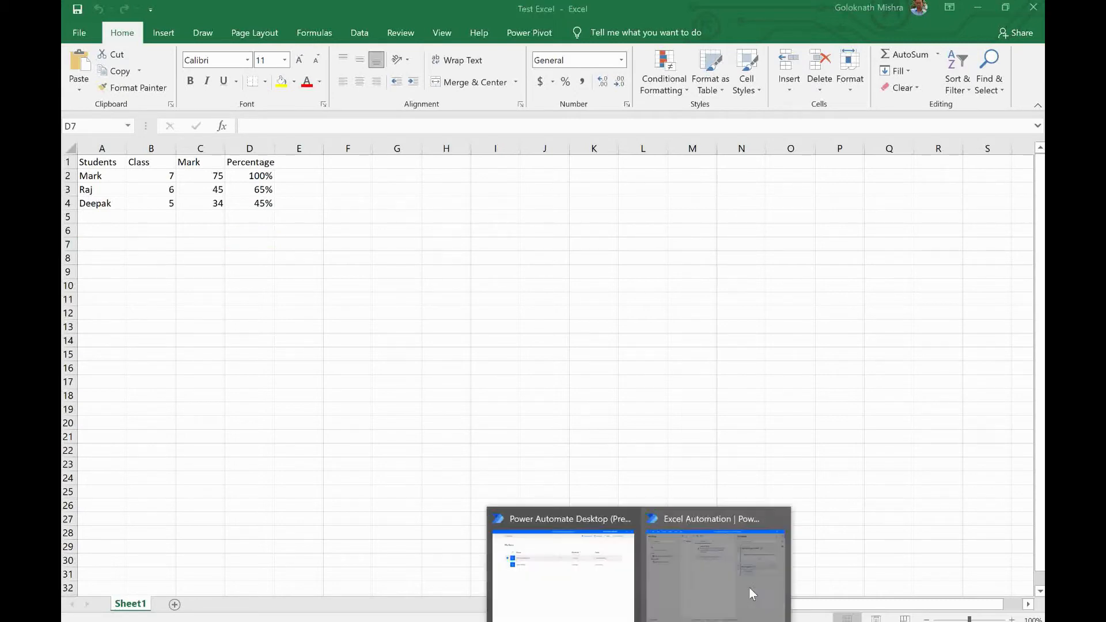
Compare the single-cell Retrieve option in the Power Automate Desktop action with cell A2 of the Test Excel workbook.
click(750, 587)
click(386, 265)
key(alt+Tab)
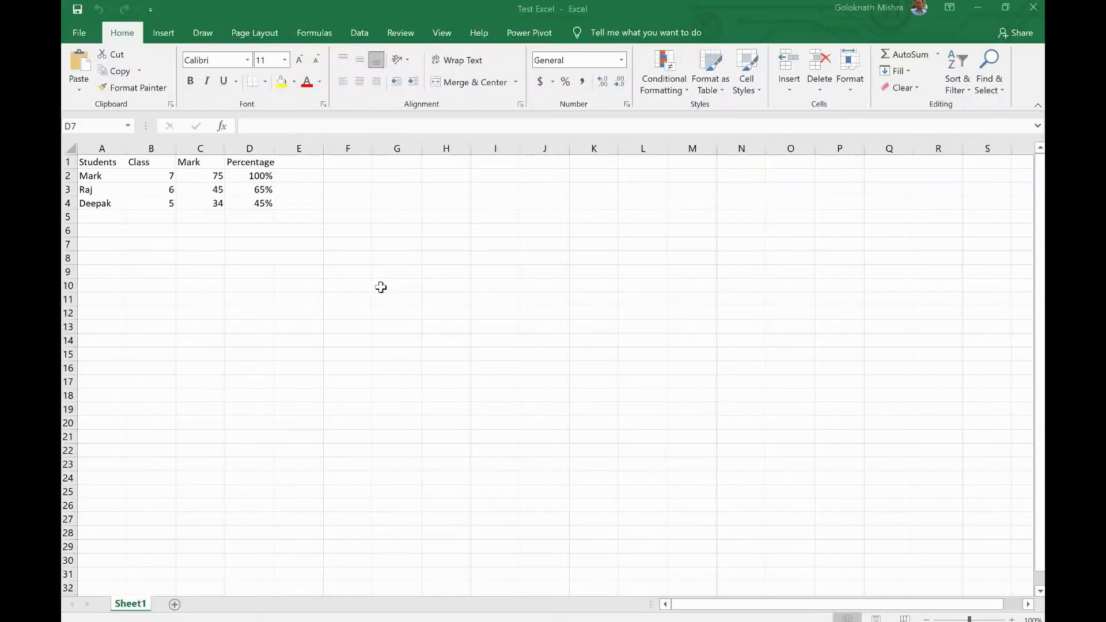
click(111, 176)
key(alt+Tab)
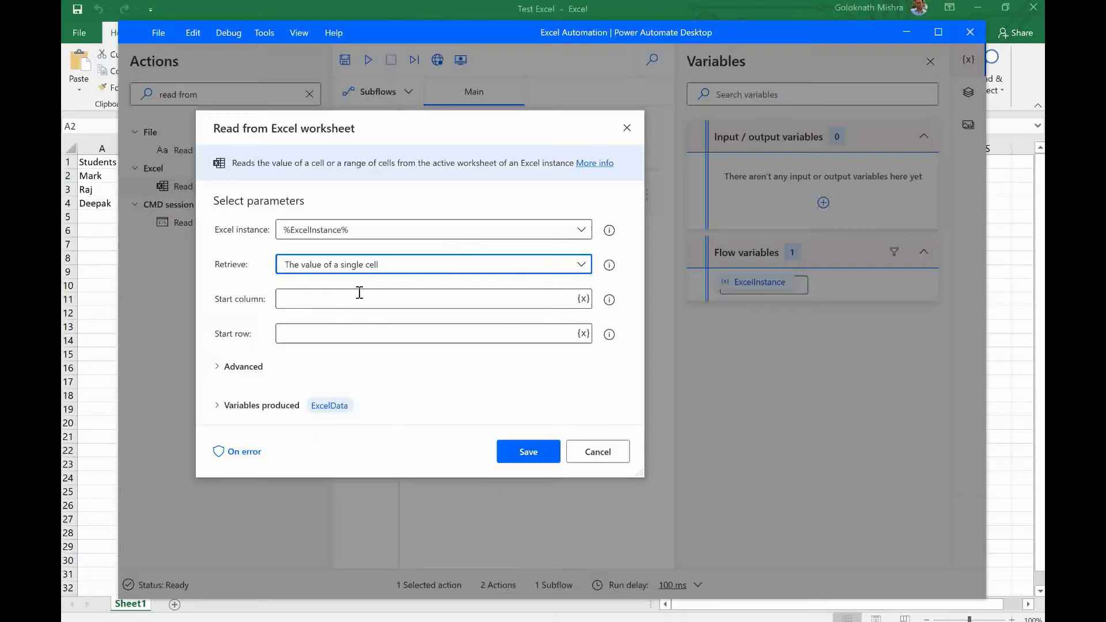
click(461, 266)
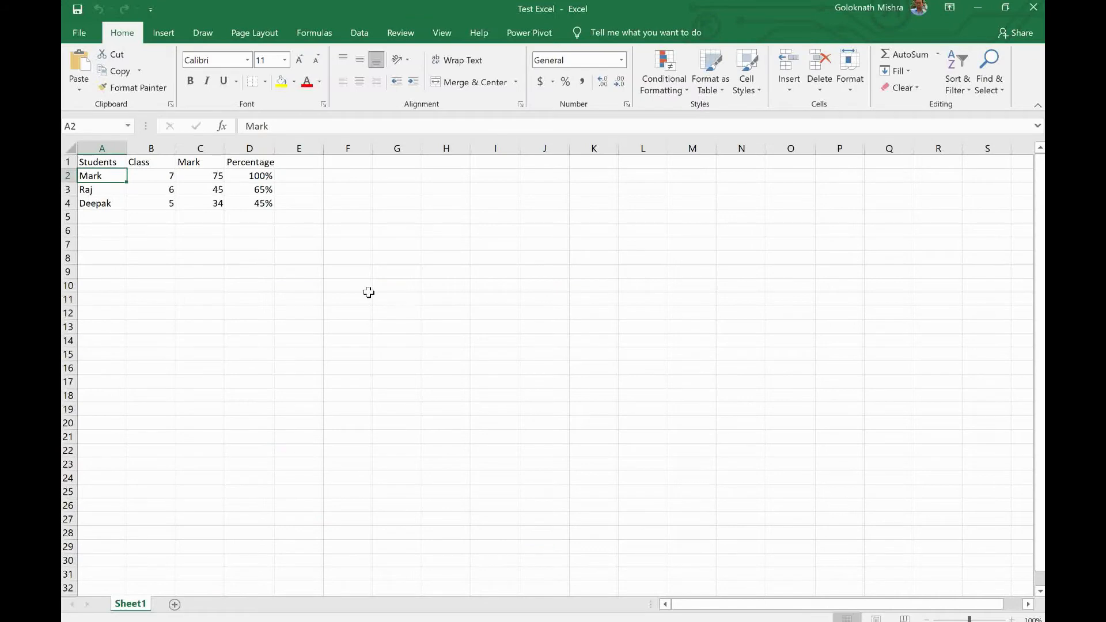
click(370, 291)
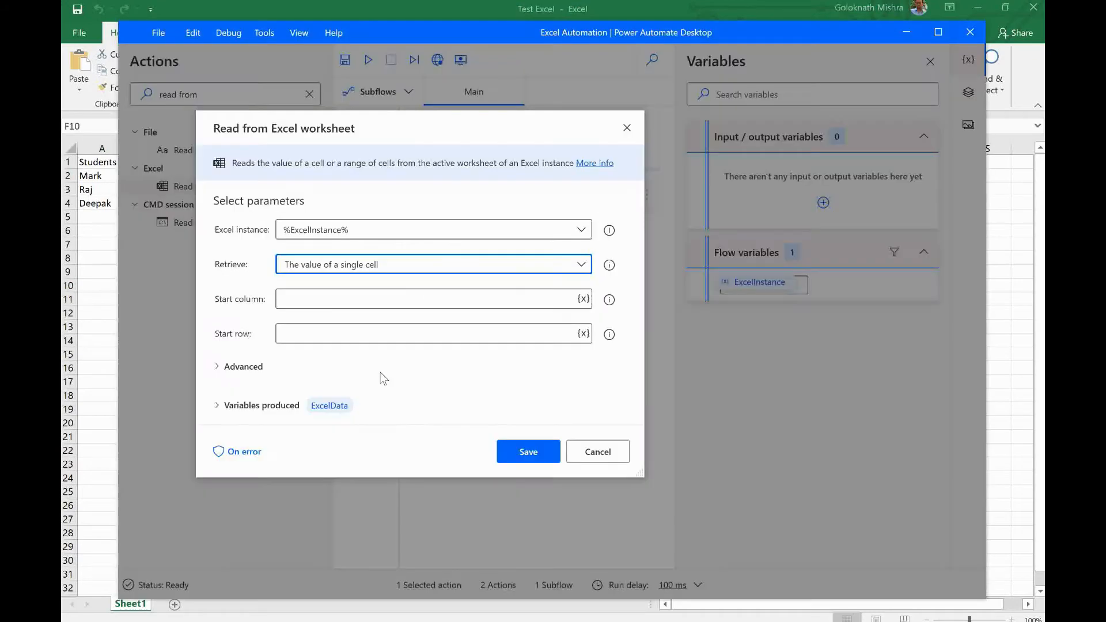
Review the Retrieve choices again and examine the data range A1:D4 in the Test Excel workbook.
click(582, 267)
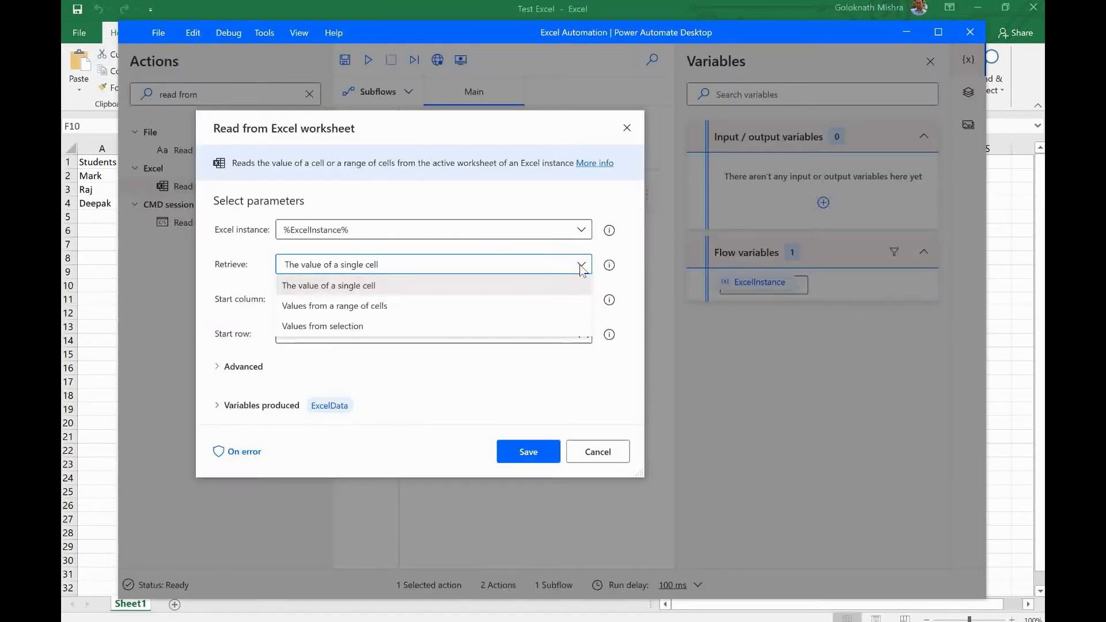
click(304, 300)
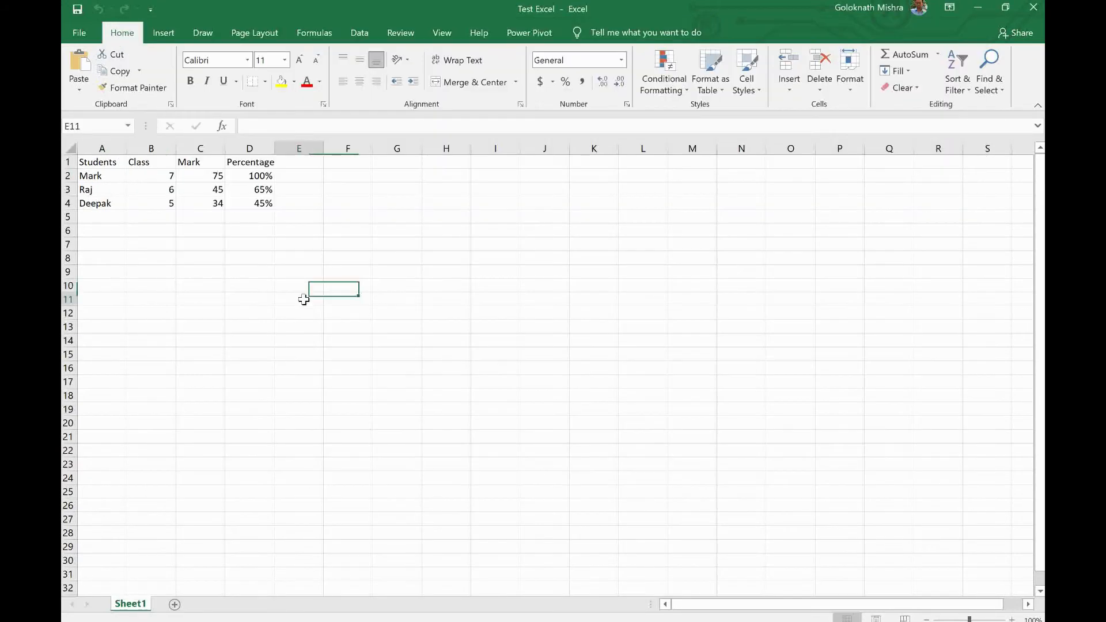
drag(97, 163, 264, 204)
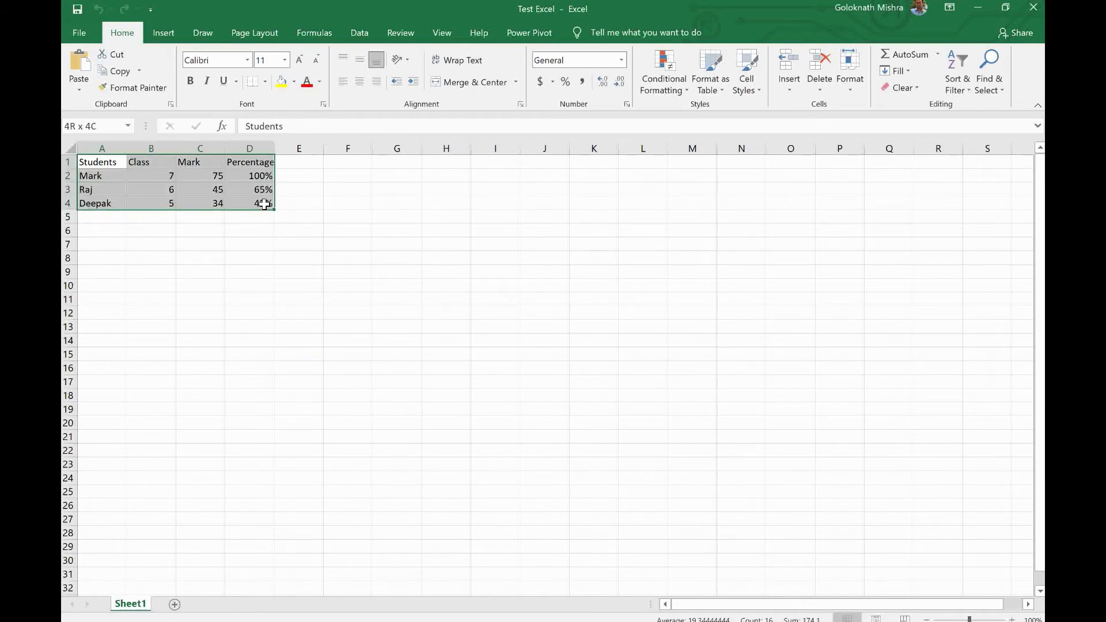
click(209, 276)
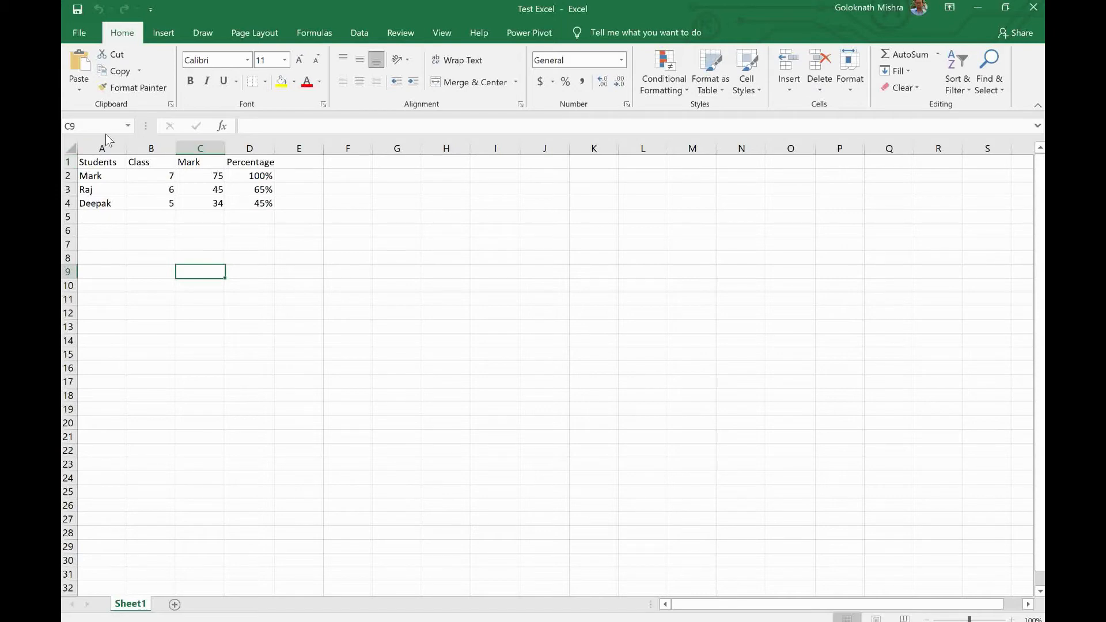
Examine columns A to D and the first rows of the student table to identify its column and row extents.
click(98, 145)
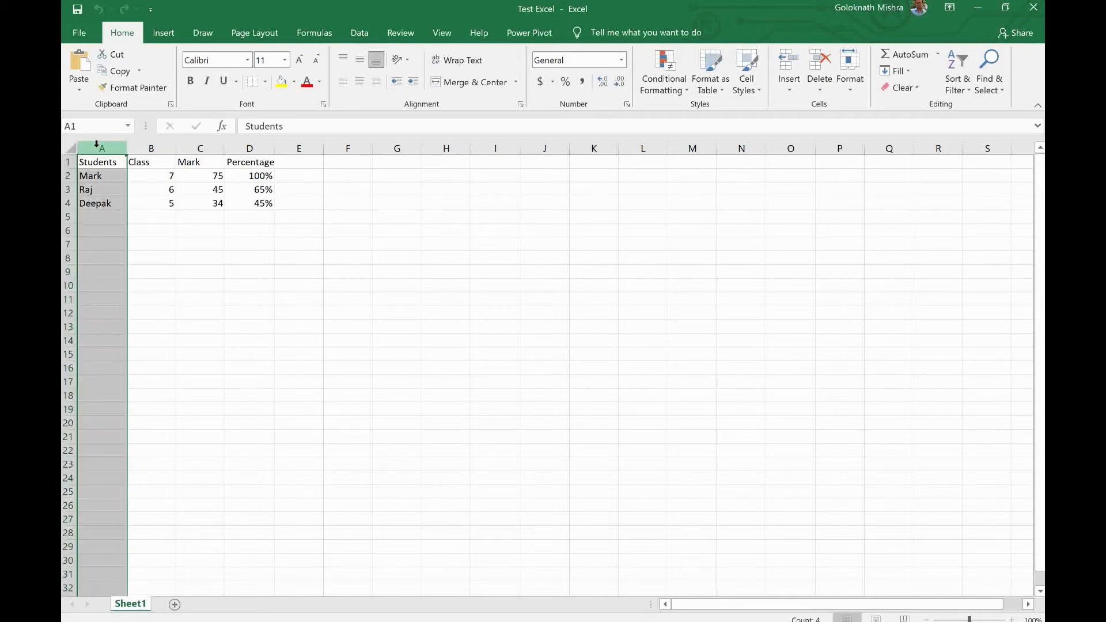
click(150, 146)
click(192, 146)
click(249, 147)
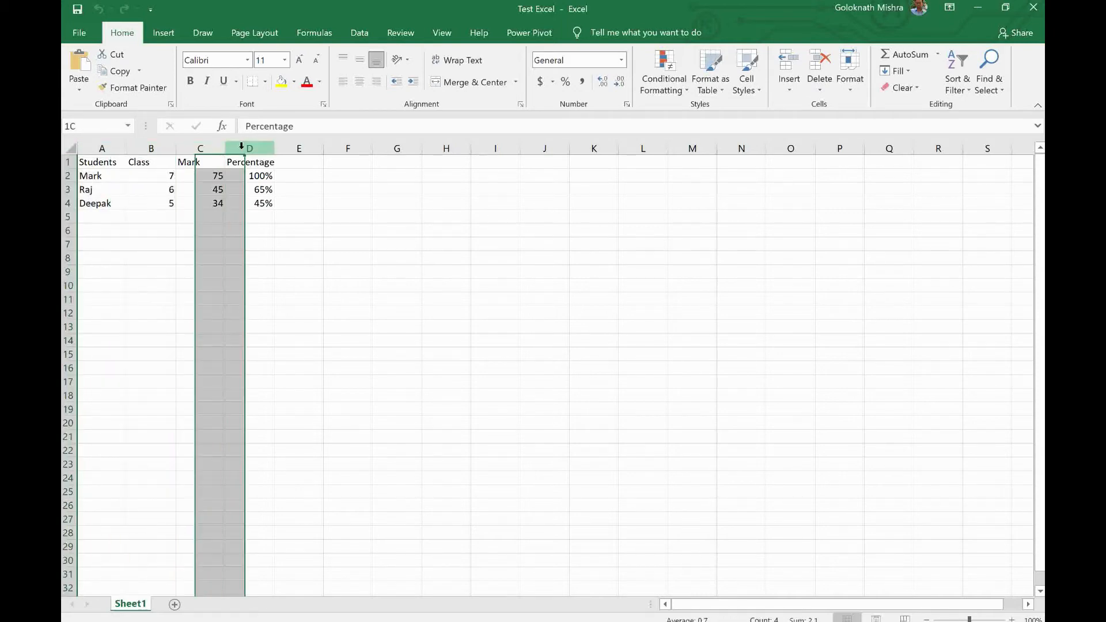
click(68, 162)
click(68, 175)
click(101, 146)
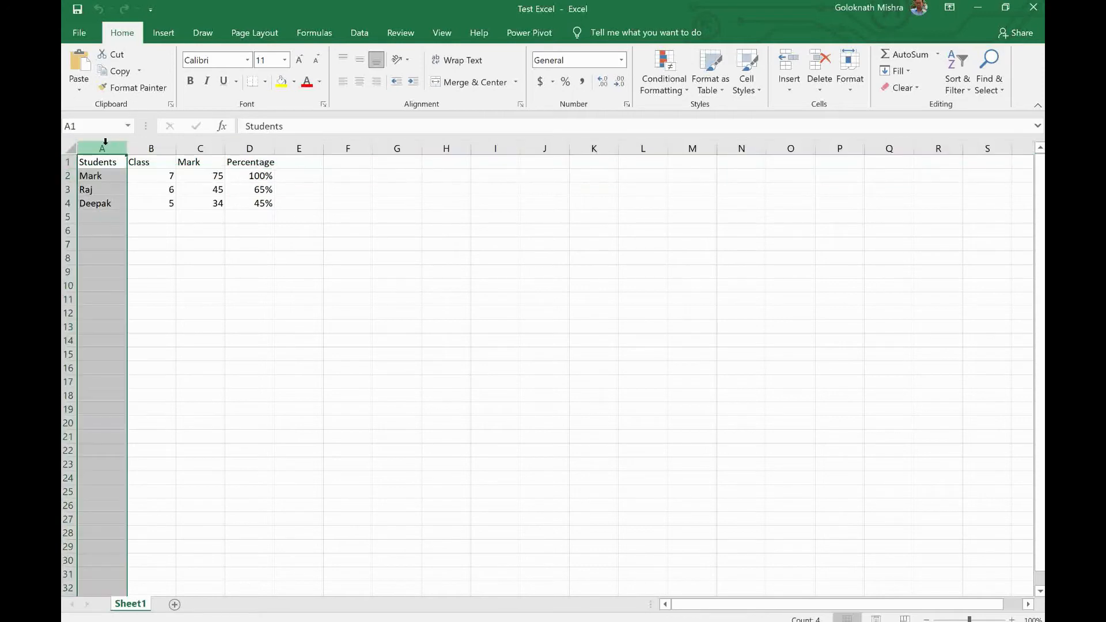
click(242, 145)
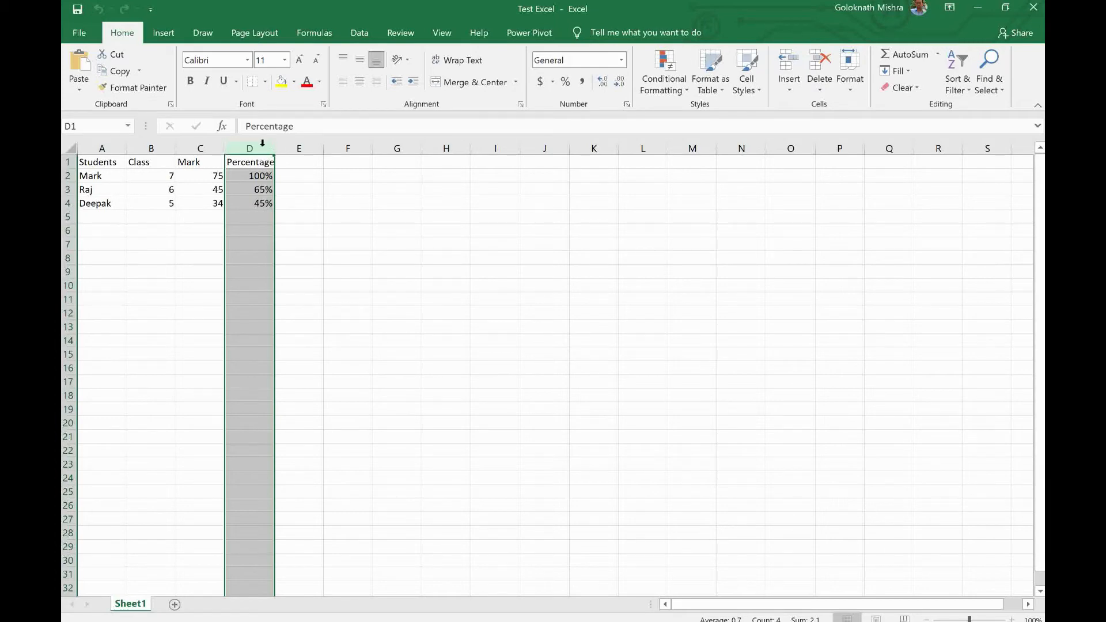
Review the Retrieve options of Read from Excel worksheet and compare them with the range A1:C3 in the Test Excel workbook.
key(alt+Tab)
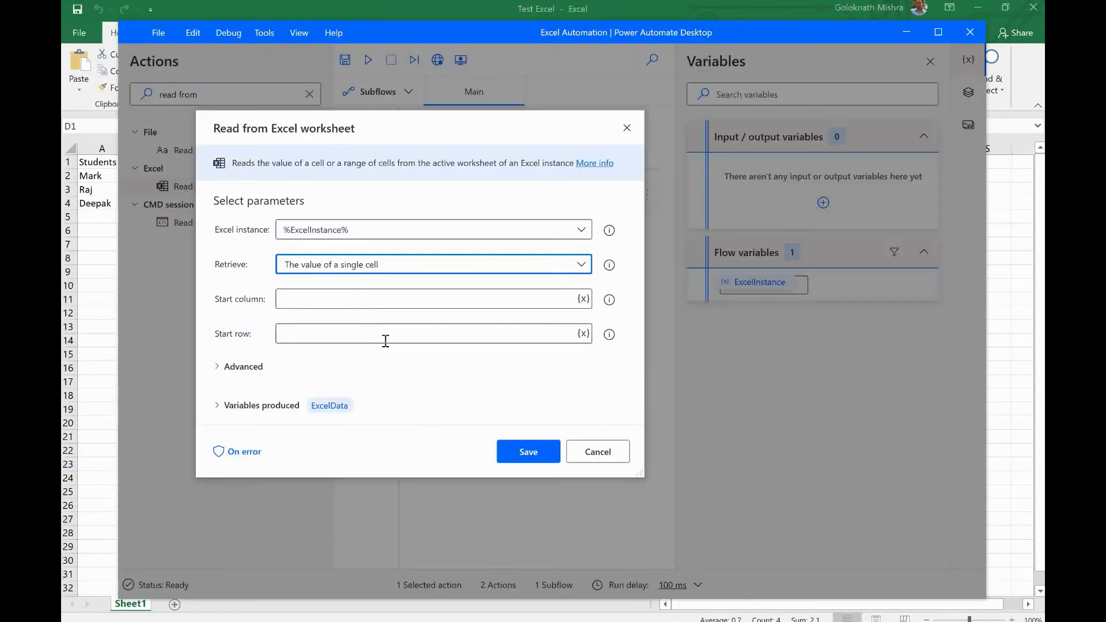
click(550, 269)
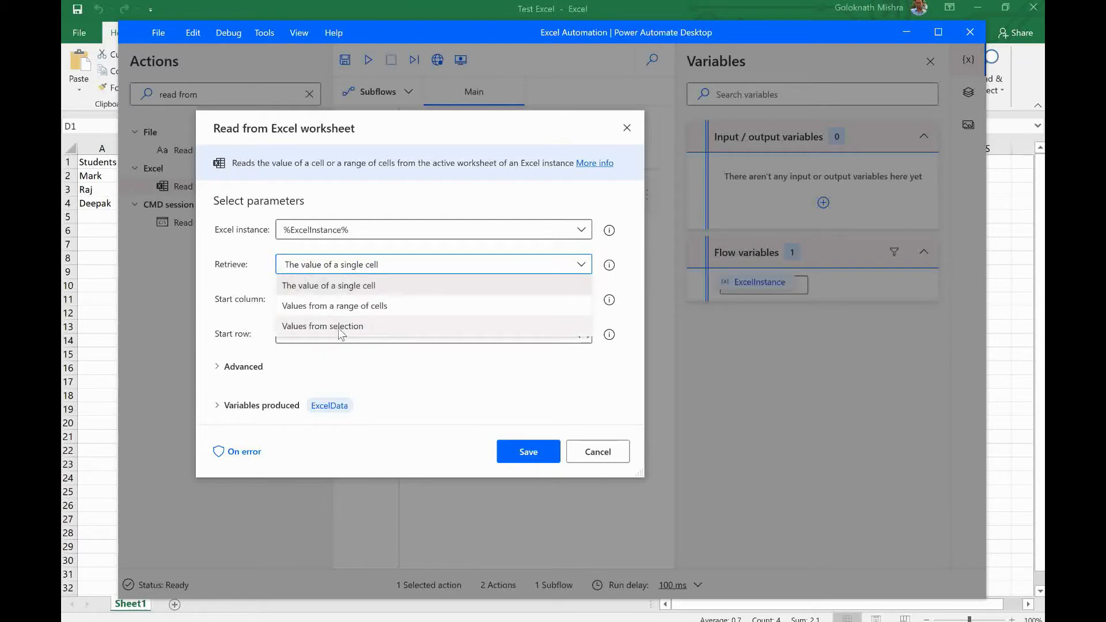
key(alt+Tab)
click(344, 327)
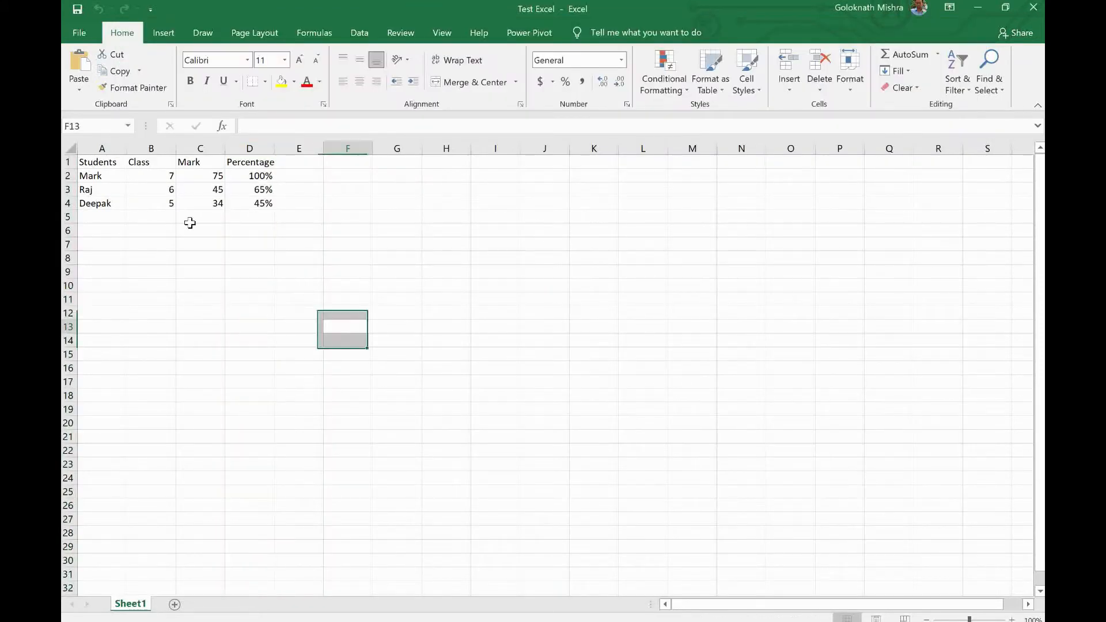
drag(97, 162, 207, 190)
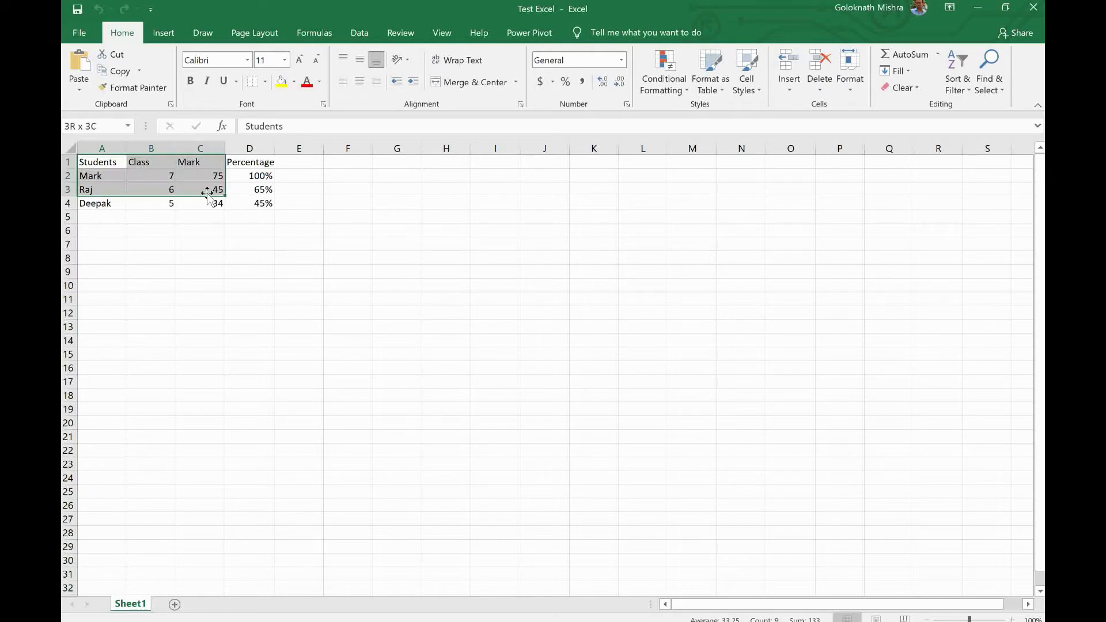
key(alt+Tab)
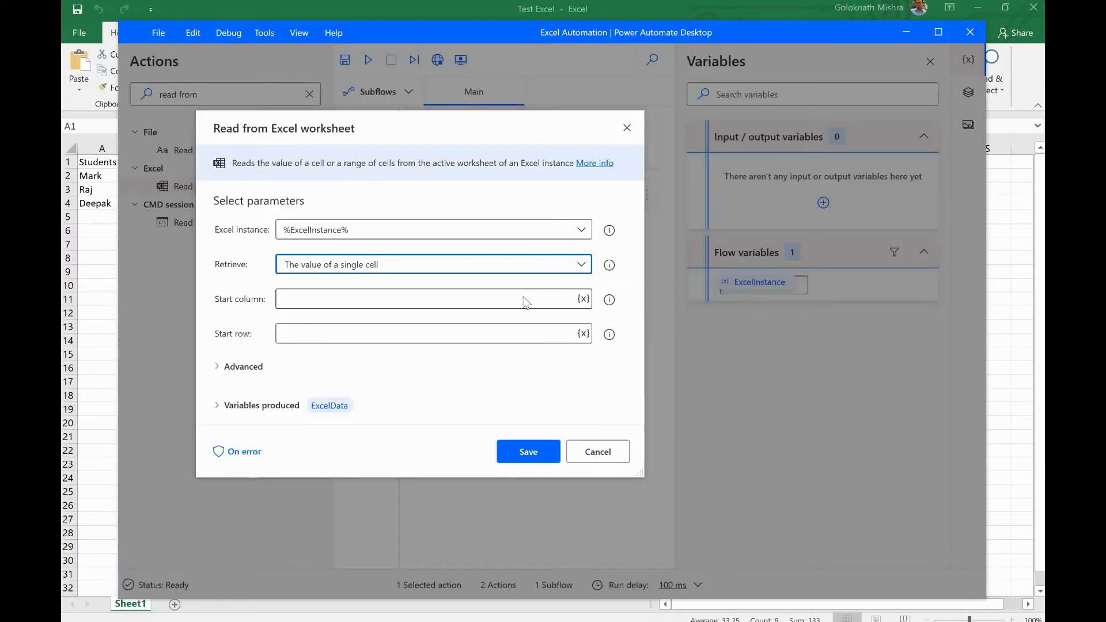
key(alt+Tab)
drag(95, 162, 215, 186)
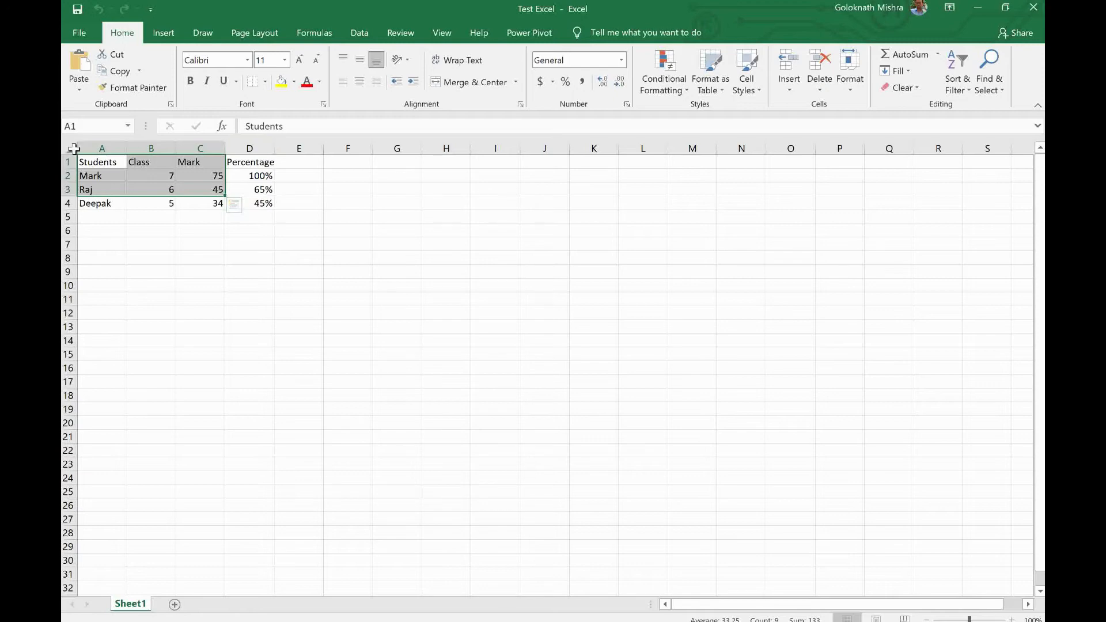
click(332, 272)
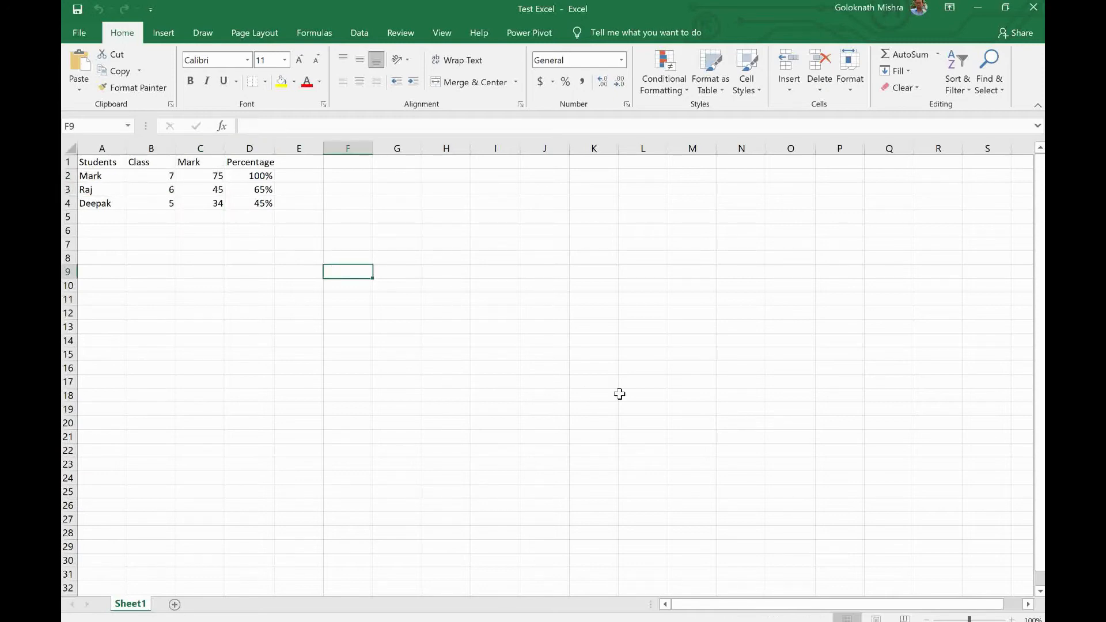
Examine the student table ranges A1:D3 and A1:D4 to identify the first and last cells of the data.
drag(88, 161, 254, 191)
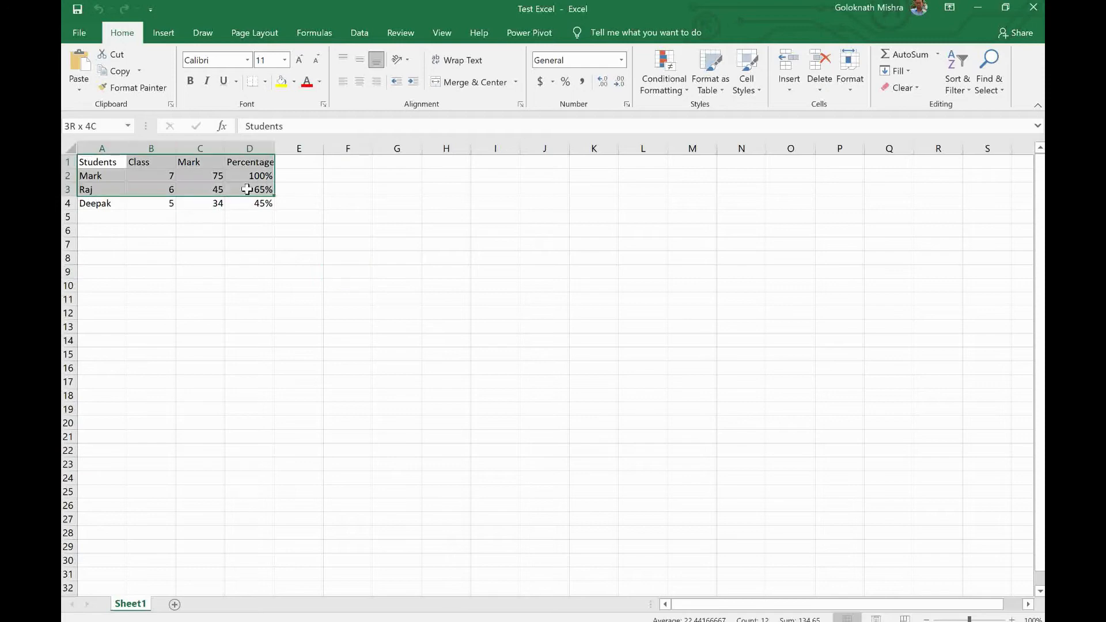
click(191, 234)
click(103, 164)
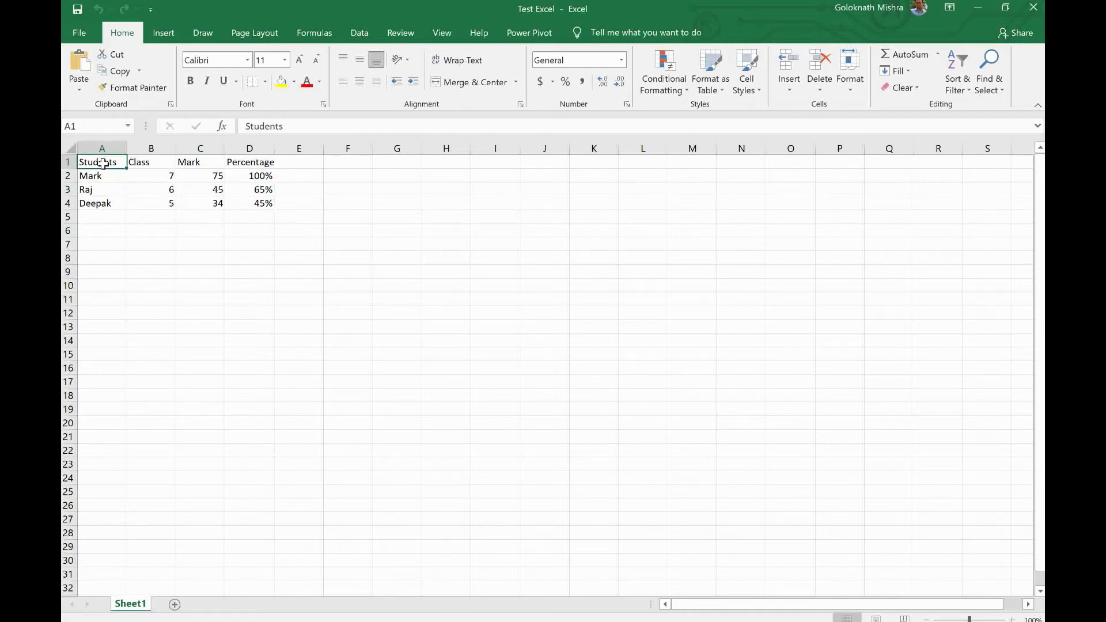
click(131, 230)
click(108, 166)
drag(108, 166, 259, 206)
click(241, 254)
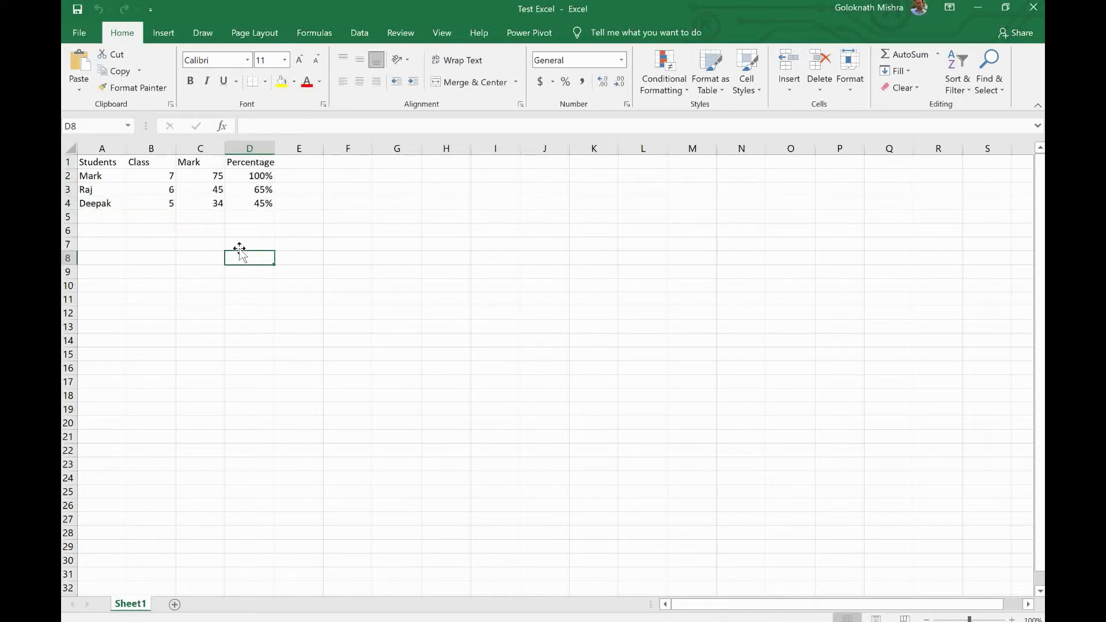
Back in Power Automate Desktop, set the Read from Excel worksheet action to retrieve values from a range of cells.
key(alt+Tab)
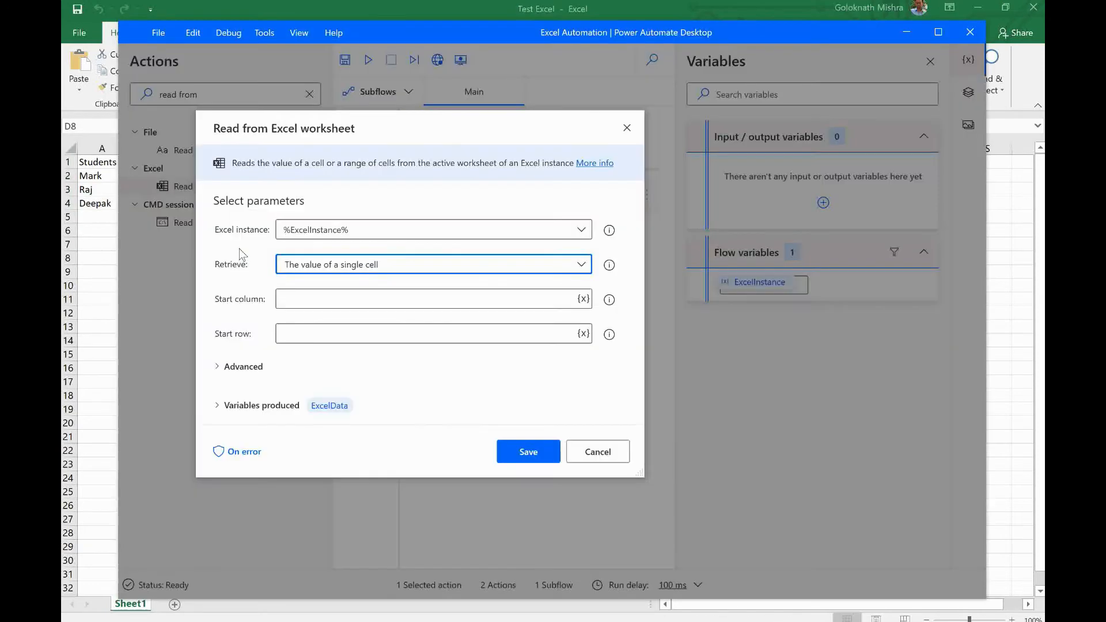
click(578, 266)
click(375, 303)
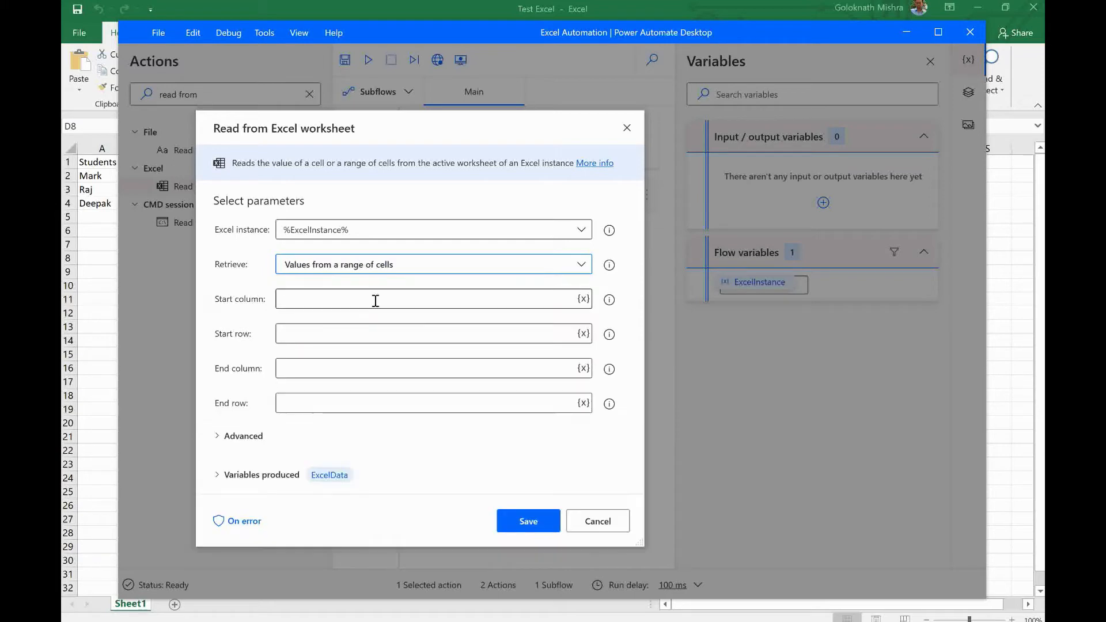
Set the start column to A and the start row to 1, checking them against the student table in the Test Excel workbook.
click(320, 299)
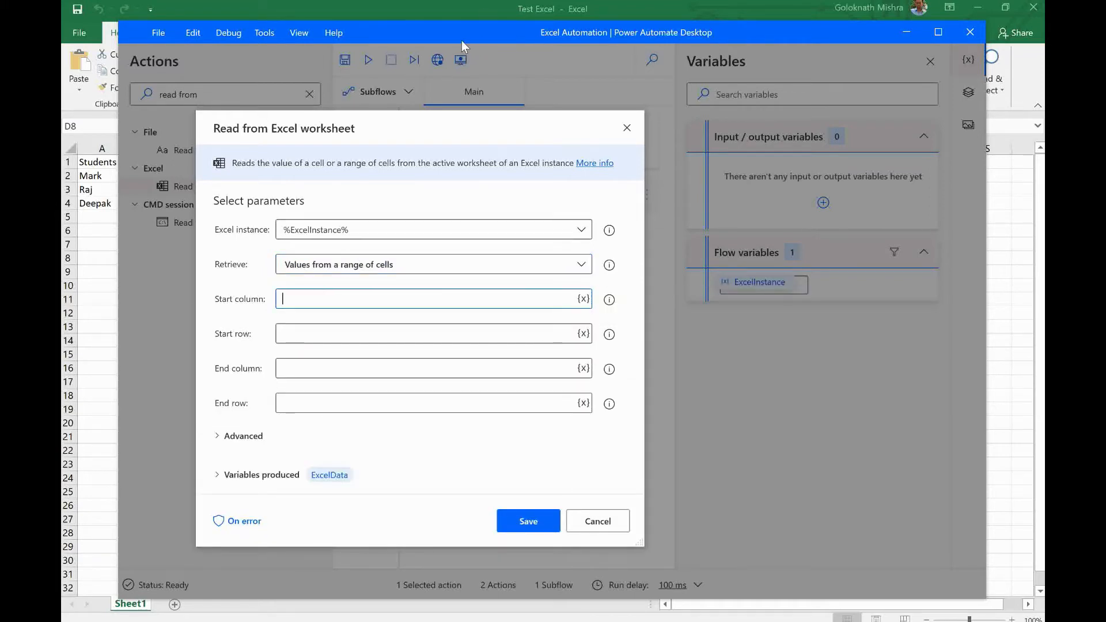
click(300, 302)
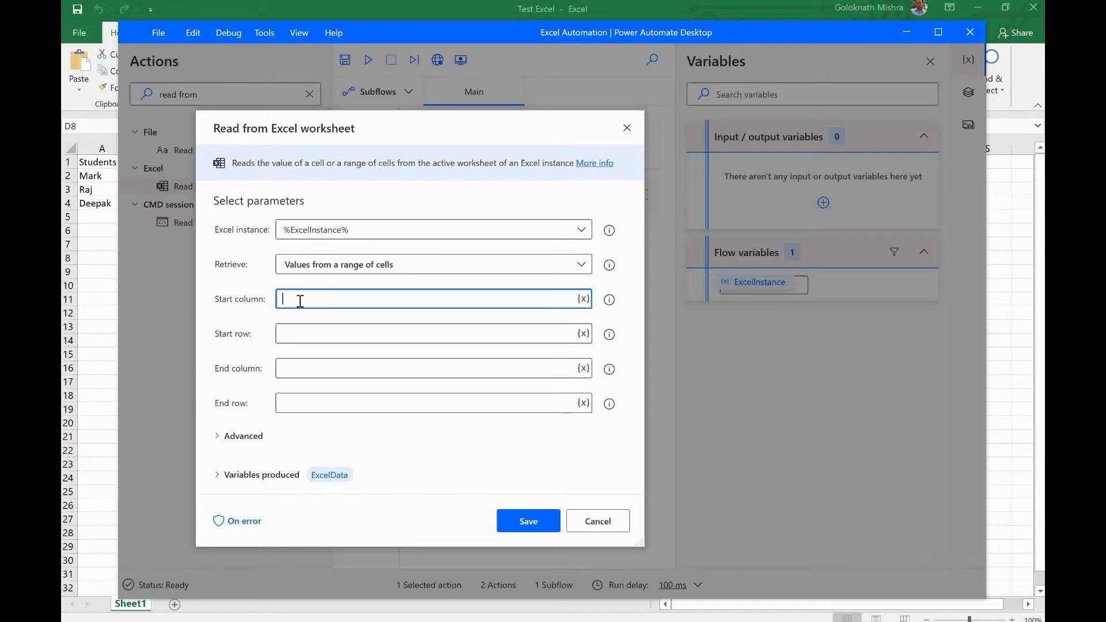
key(alt+Tab)
click(185, 277)
click(104, 144)
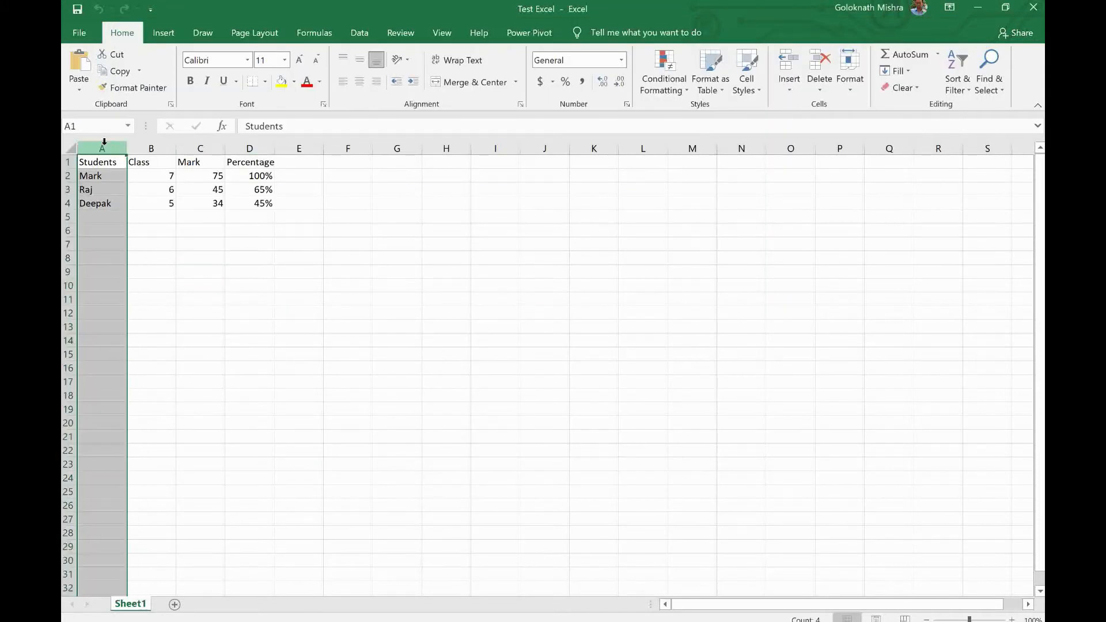
key(alt+Tab)
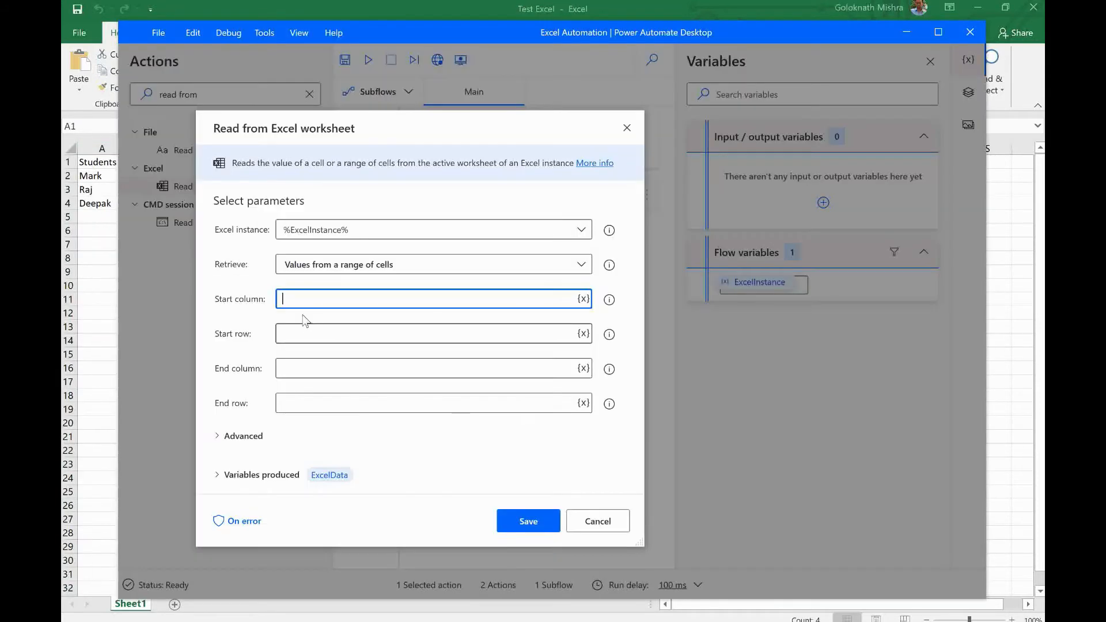
key(alt+Tab)
click(151, 244)
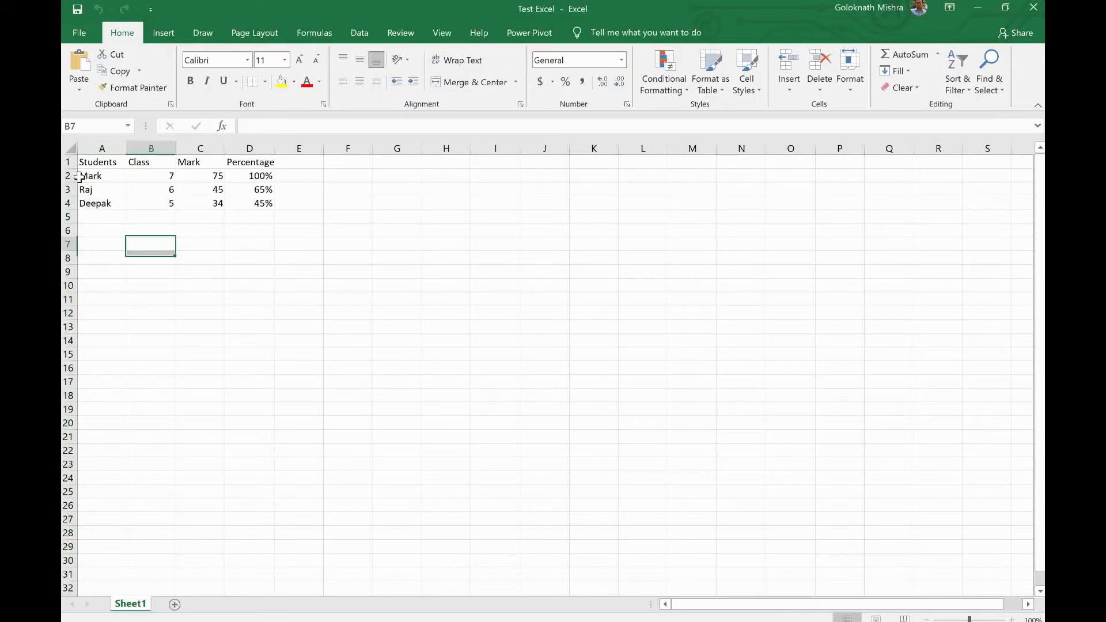
key(alt+Tab)
key(Tab)
text(1)
Check the Percentage column in the workbook, and set the range's end column to D and end row to 4.
key(alt+Tab)
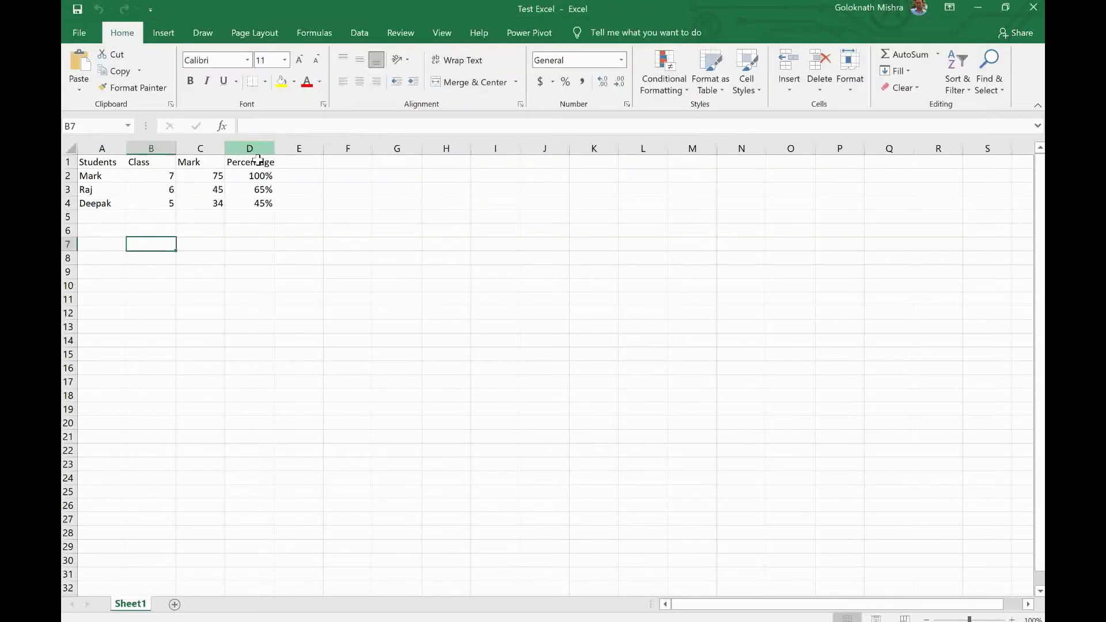
click(251, 144)
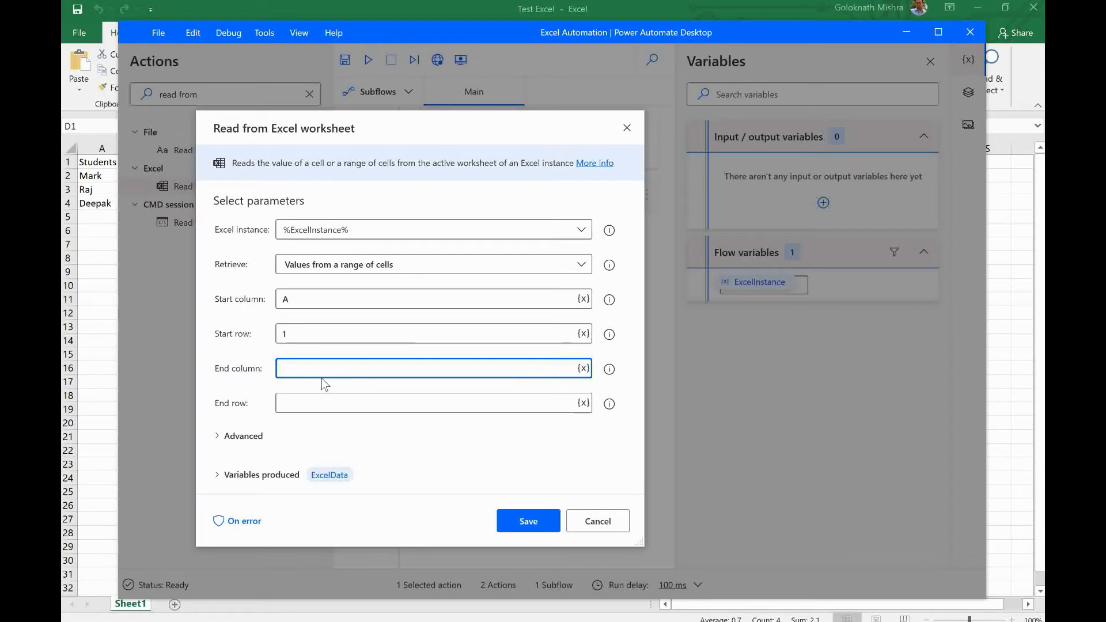
text(D)
click(296, 403)
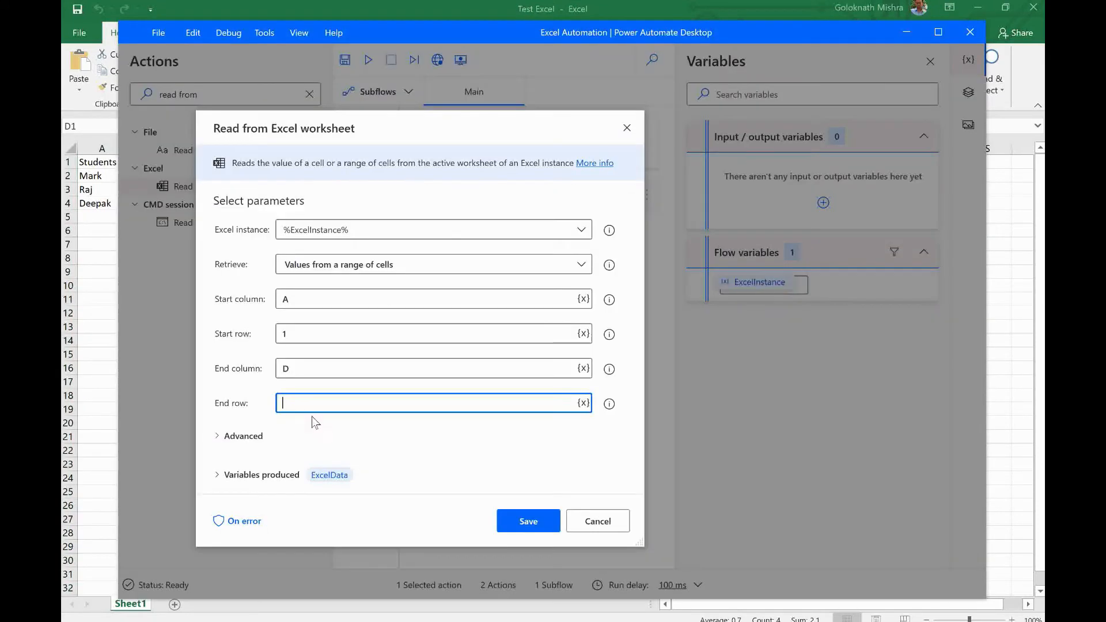
text(4)
Check the header row A1:D1 in the workbook and enable the advanced option that the first line of range contains column names.
click(266, 438)
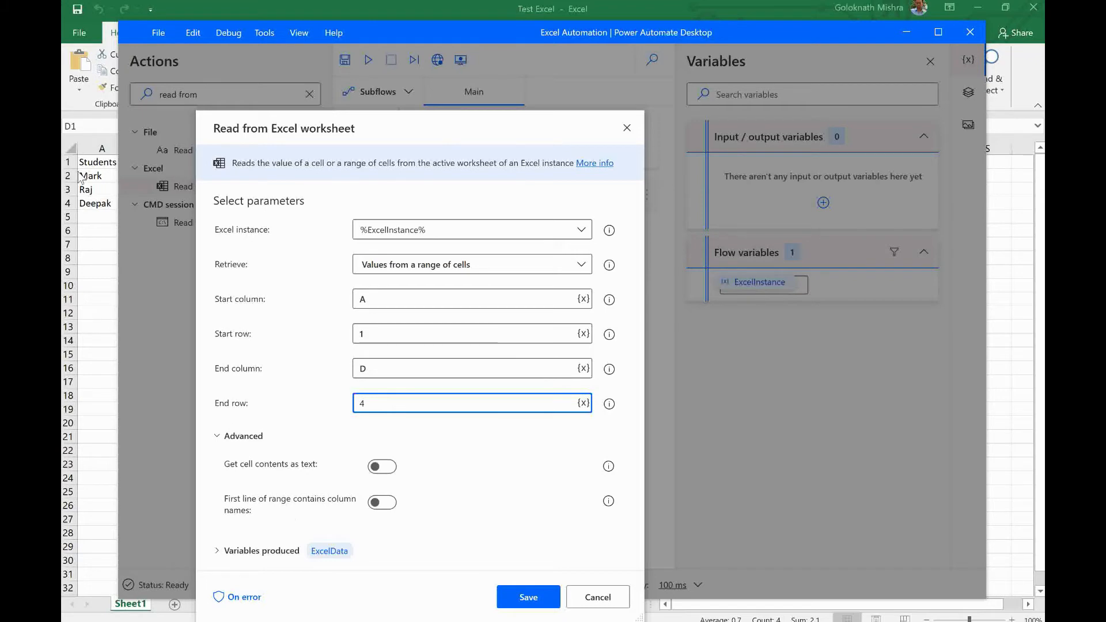
click(95, 186)
click(102, 162)
drag(101, 162, 271, 164)
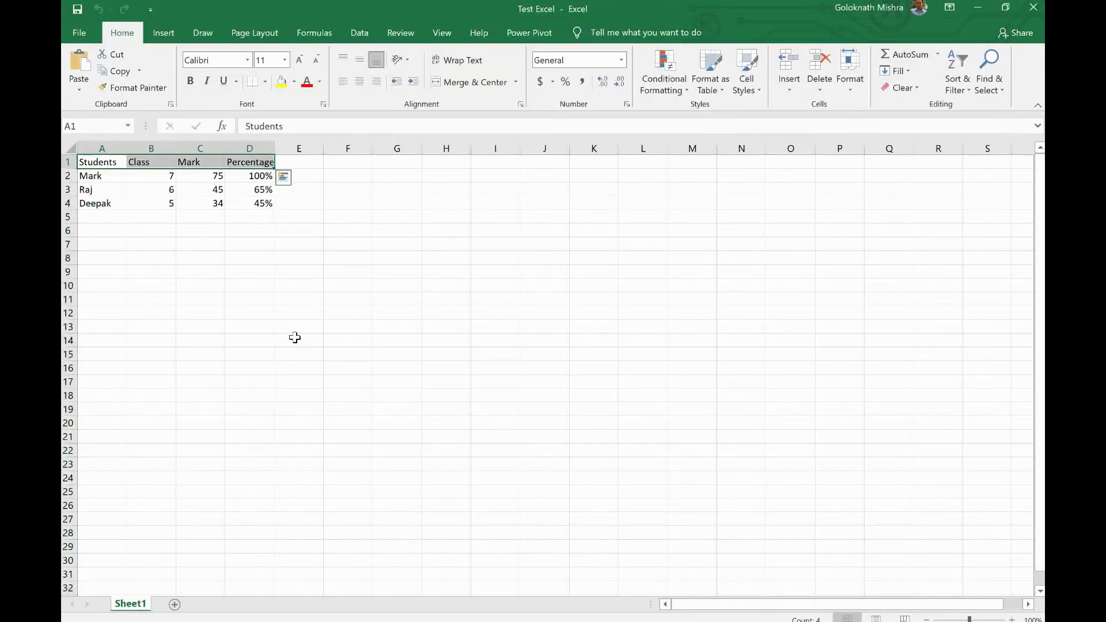
key(alt+Tab)
click(382, 503)
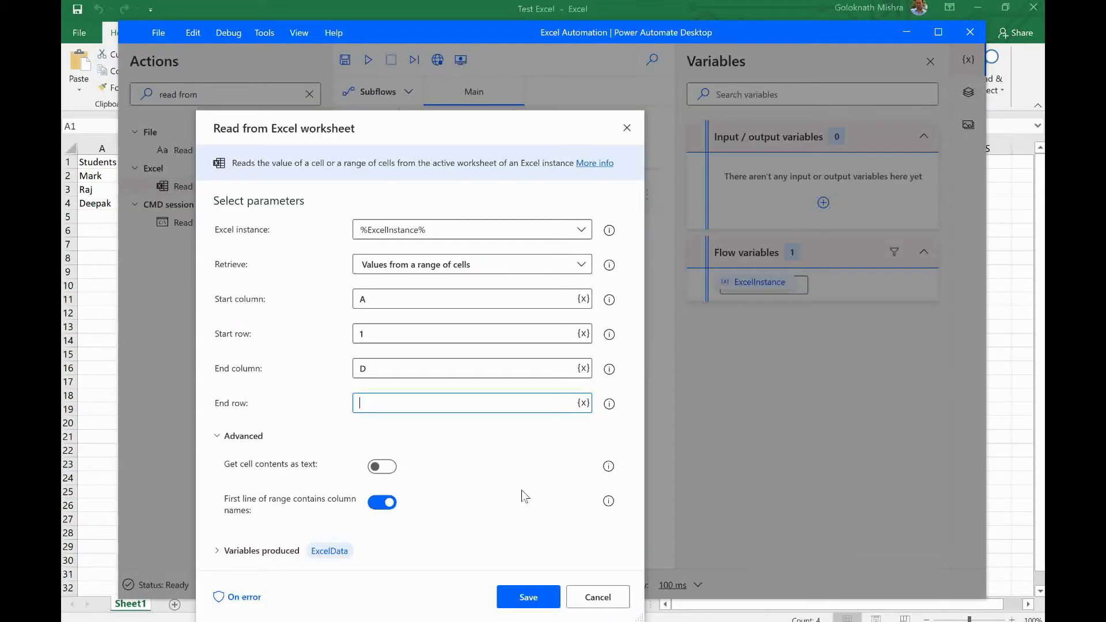
Check the ExcelData variable produced by the Read from Excel worksheet action and save the action.
click(216, 551)
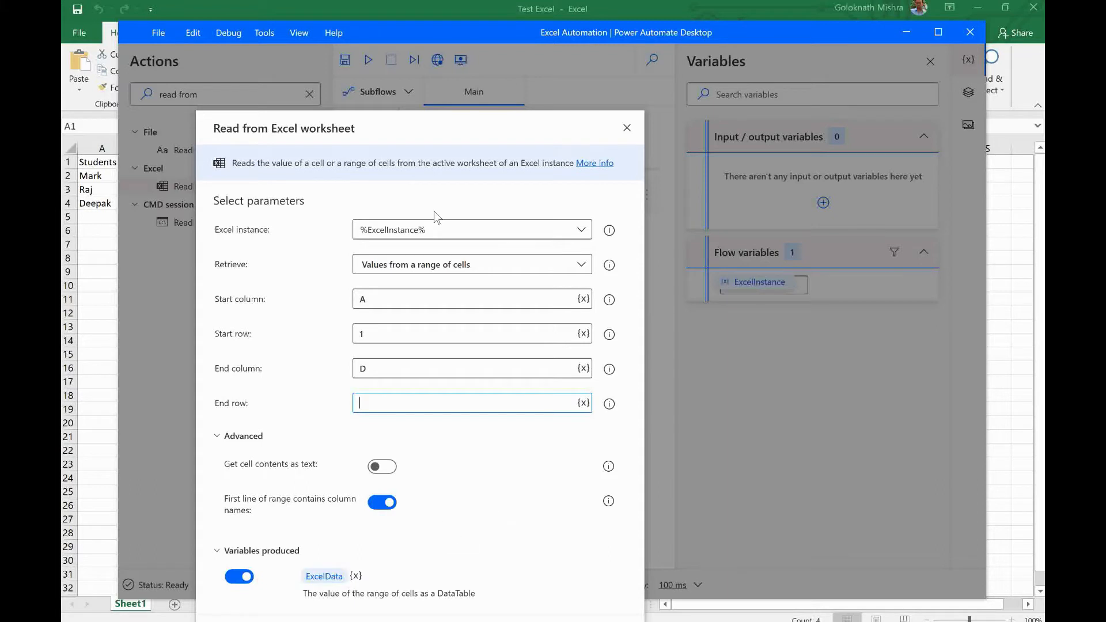
drag(468, 116, 489, 24)
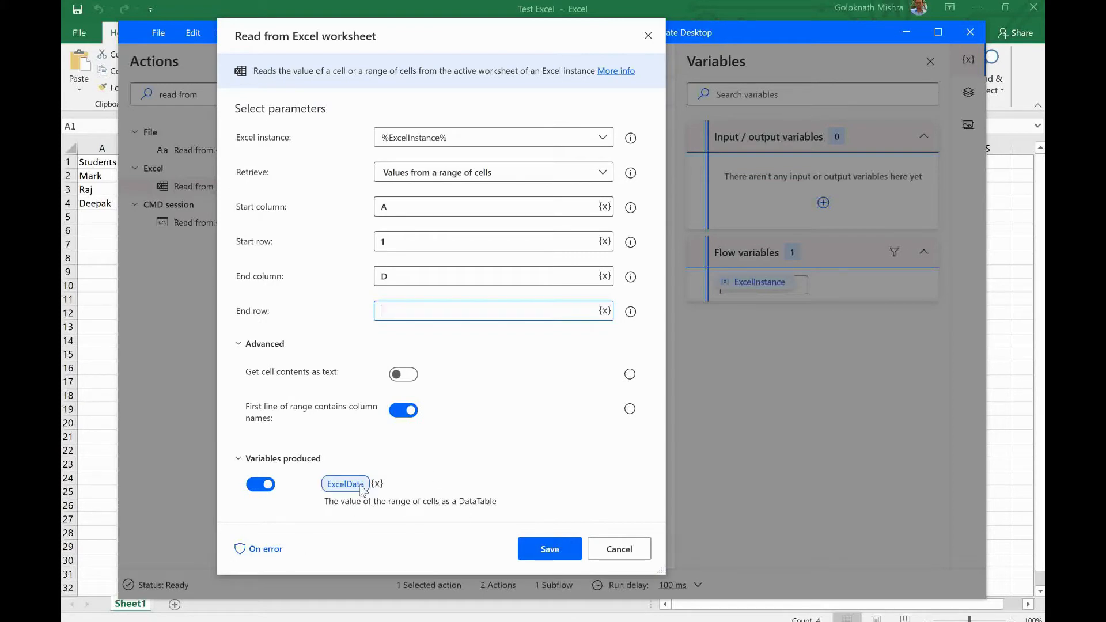
click(529, 553)
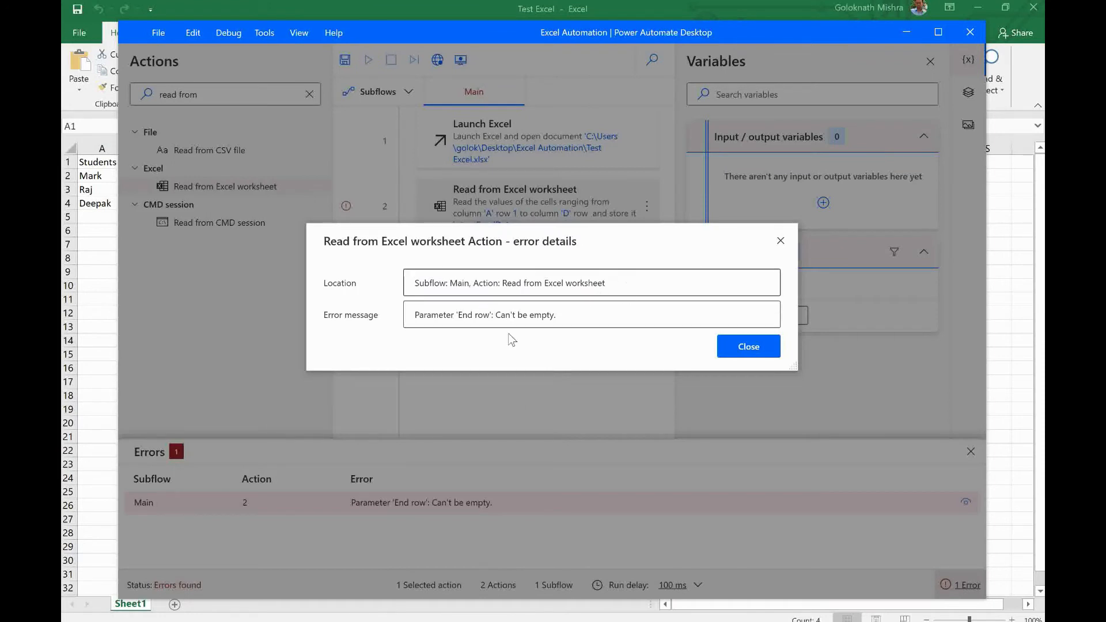
Review the error details reported for the Read from Excel worksheet action in the Main subflow.
click(781, 241)
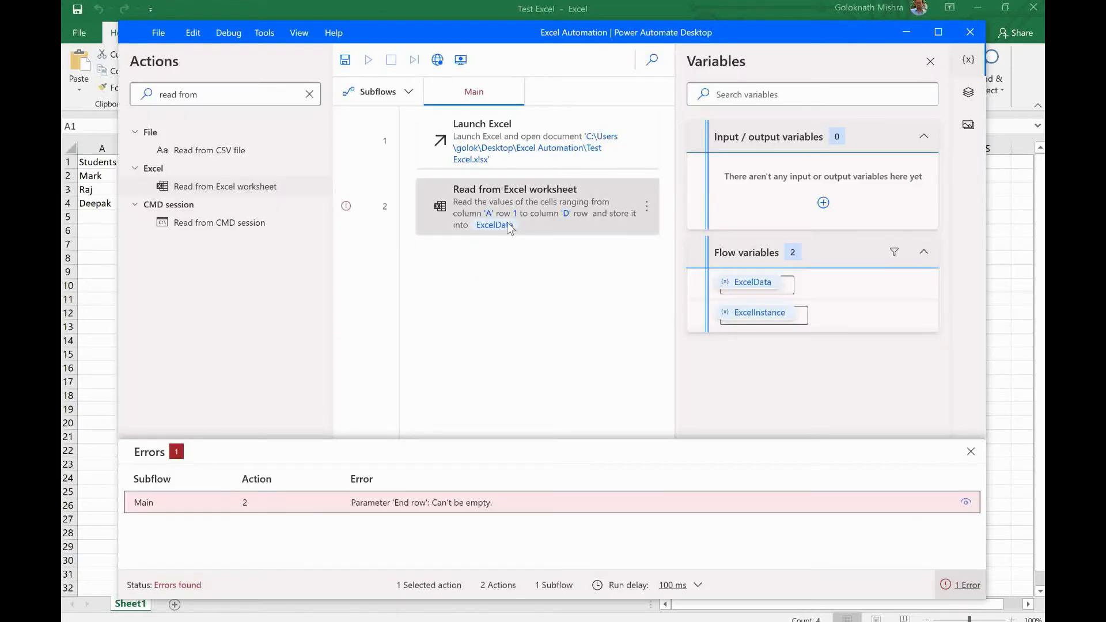
double_click(348, 504)
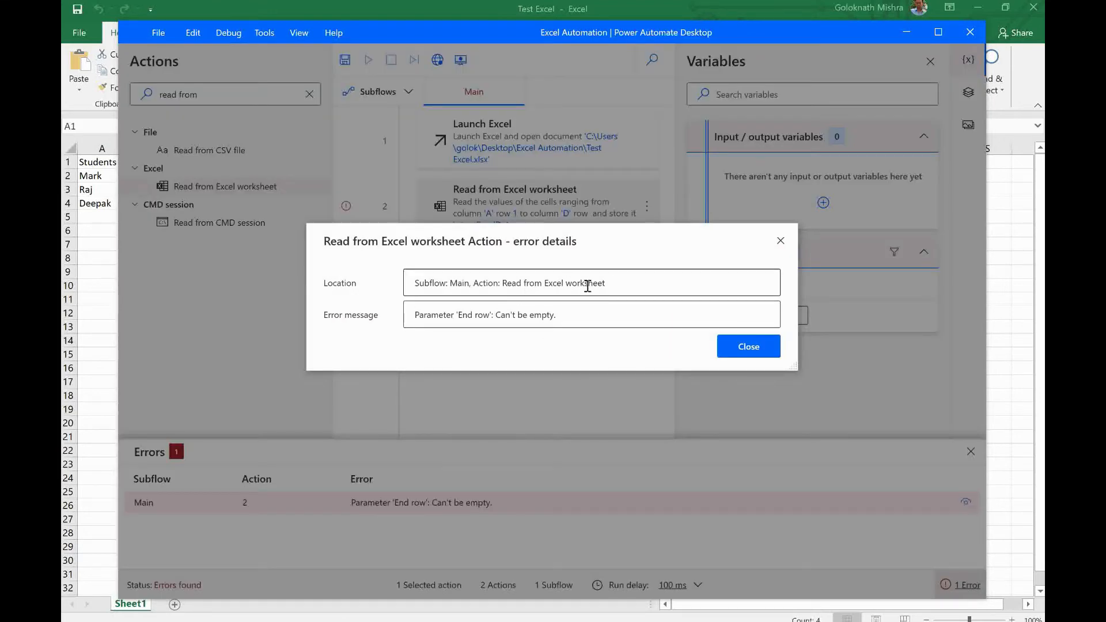
click(781, 242)
Reopen the Read from Excel worksheet action, check the table's last column and row in the workbook, set End row to 4 and save.
double_click(575, 230)
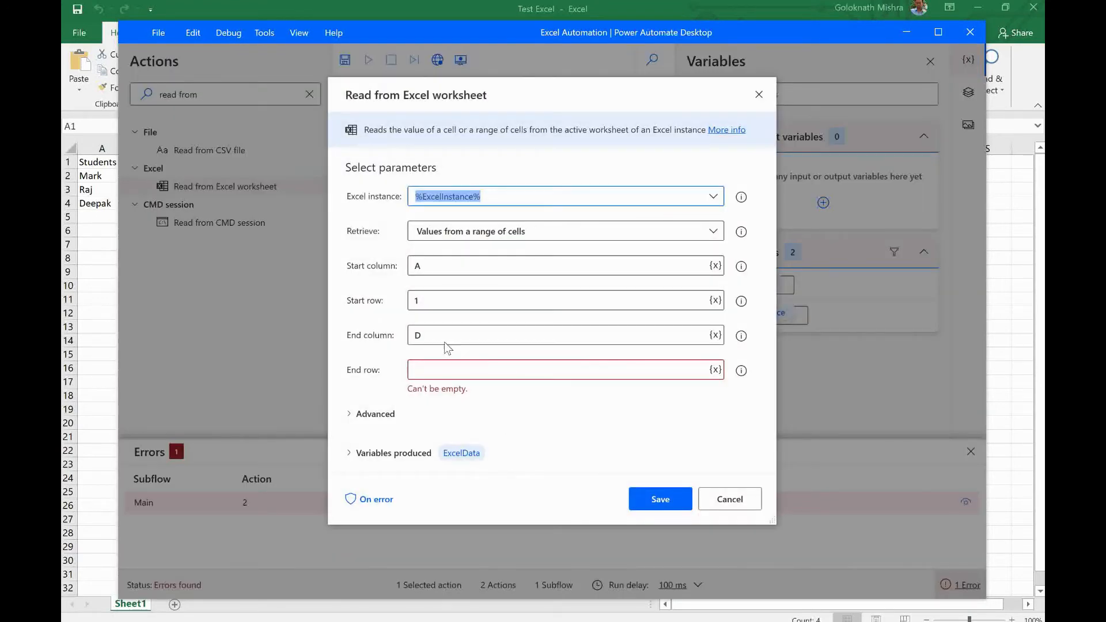
click(434, 370)
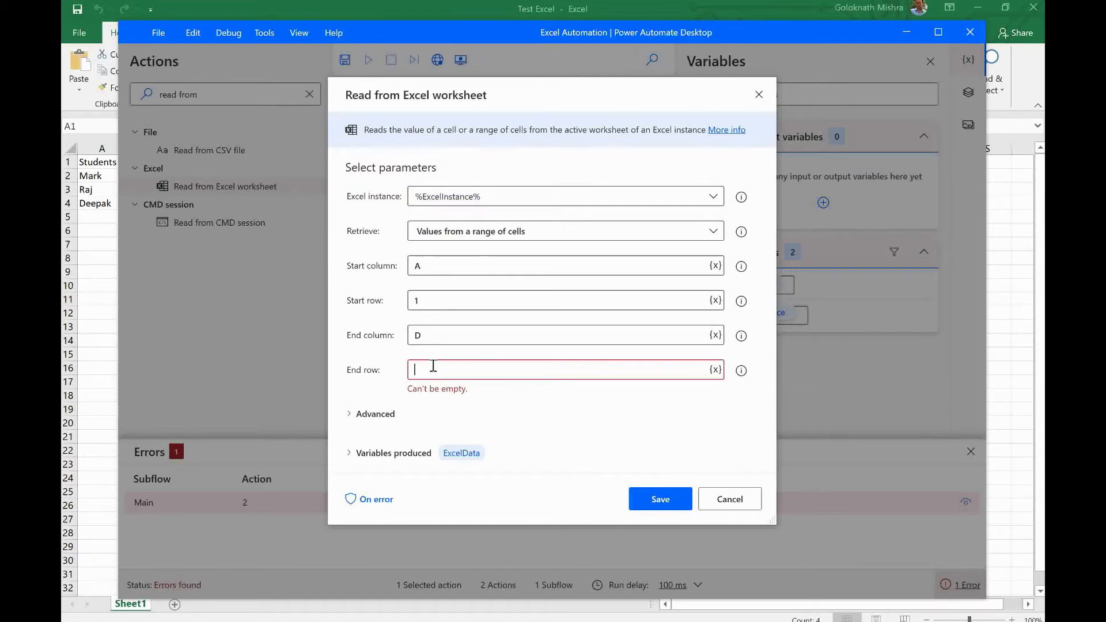
key(alt+Tab)
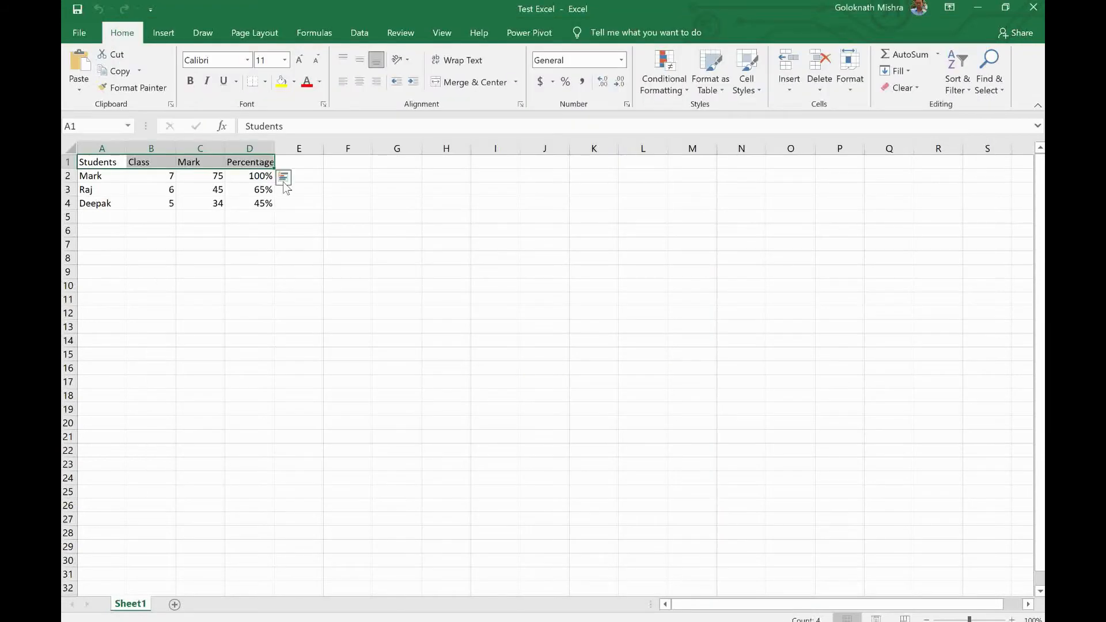
click(255, 148)
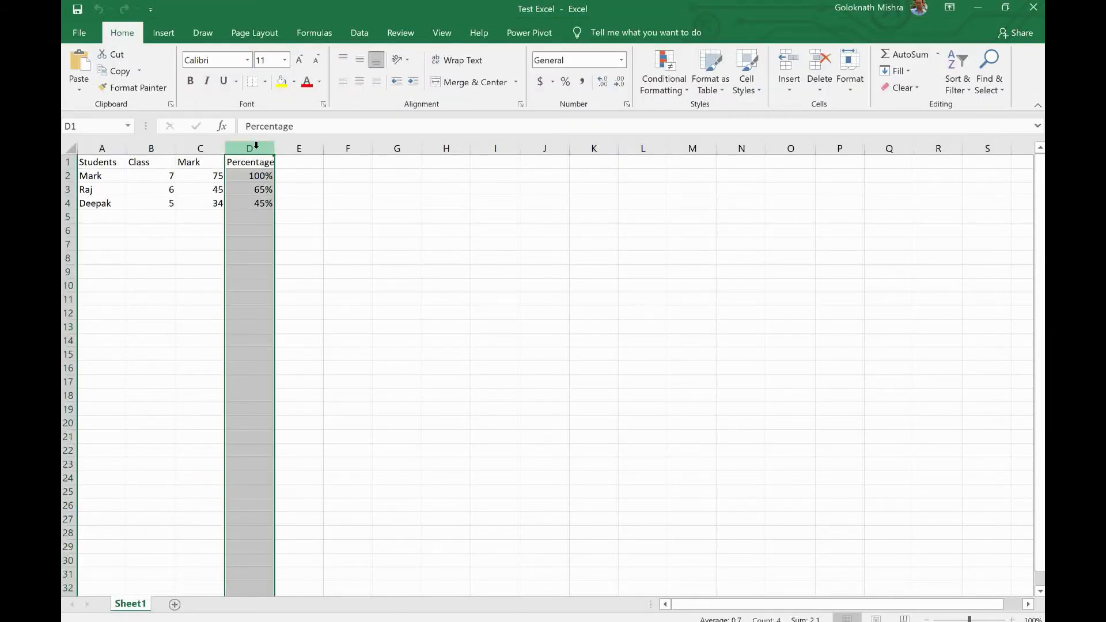
click(68, 203)
click(978, 8)
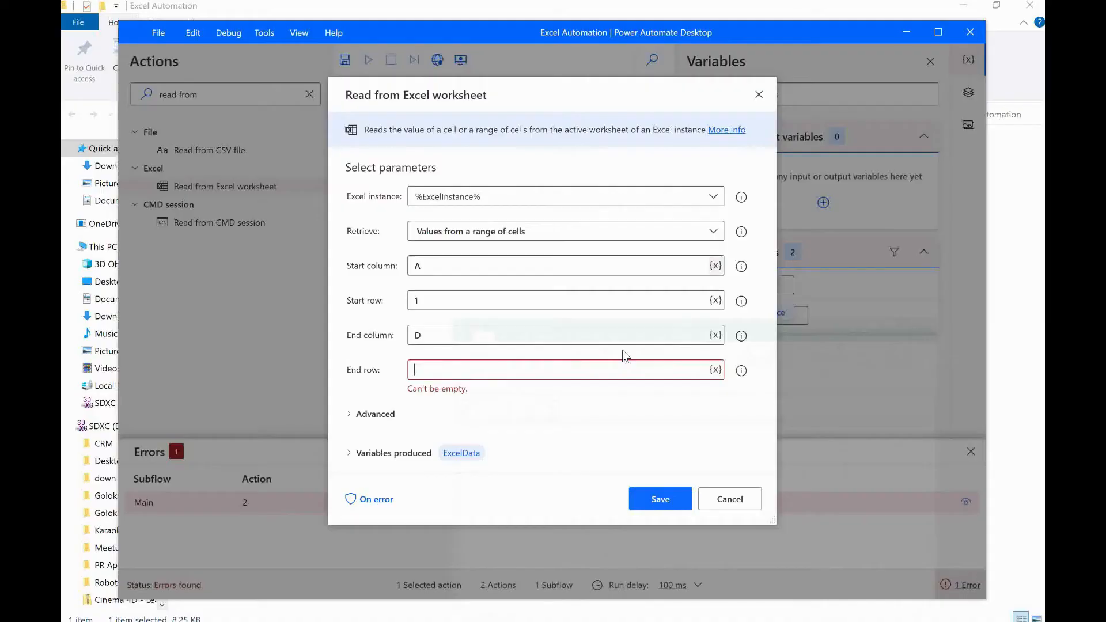
click(465, 373)
text(4)
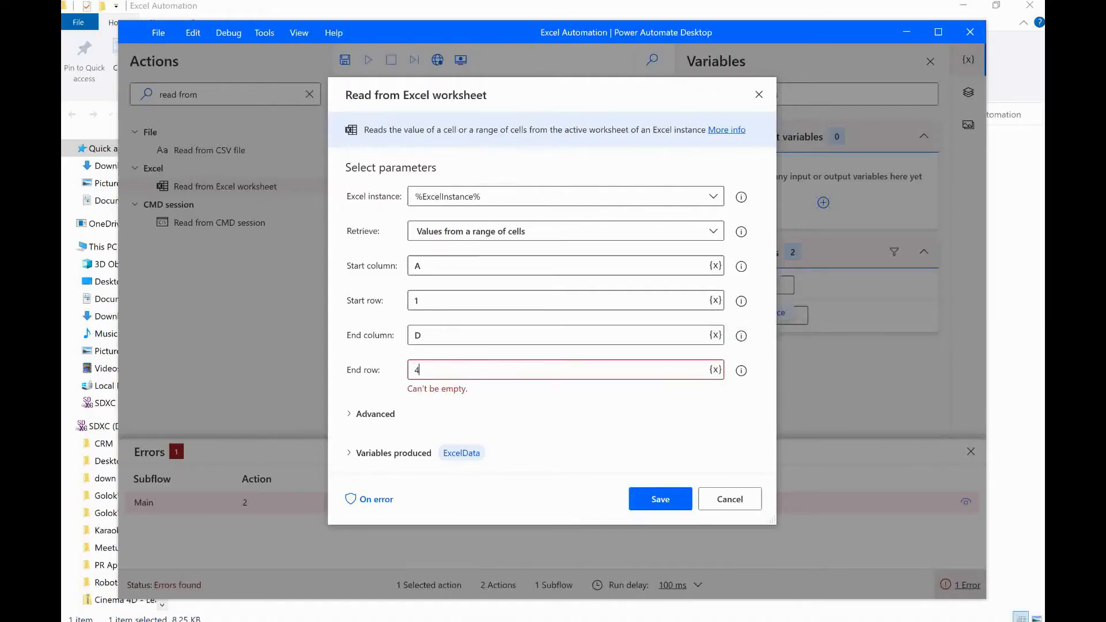
click(660, 498)
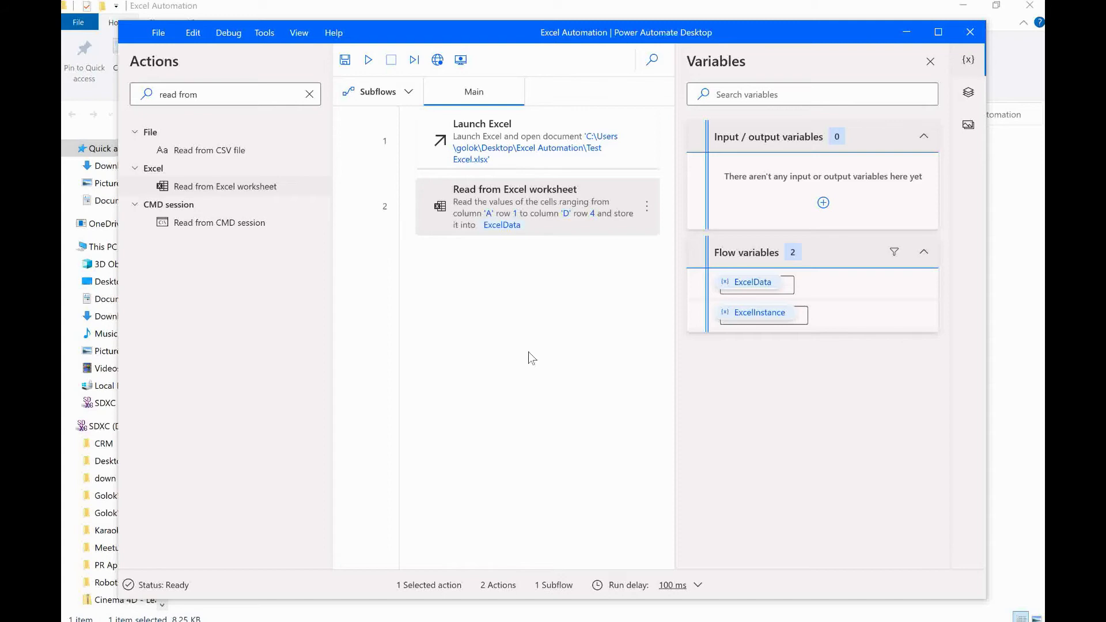
Save the flow and add a Write text to file action after the Read from Excel worksheet action.
click(344, 60)
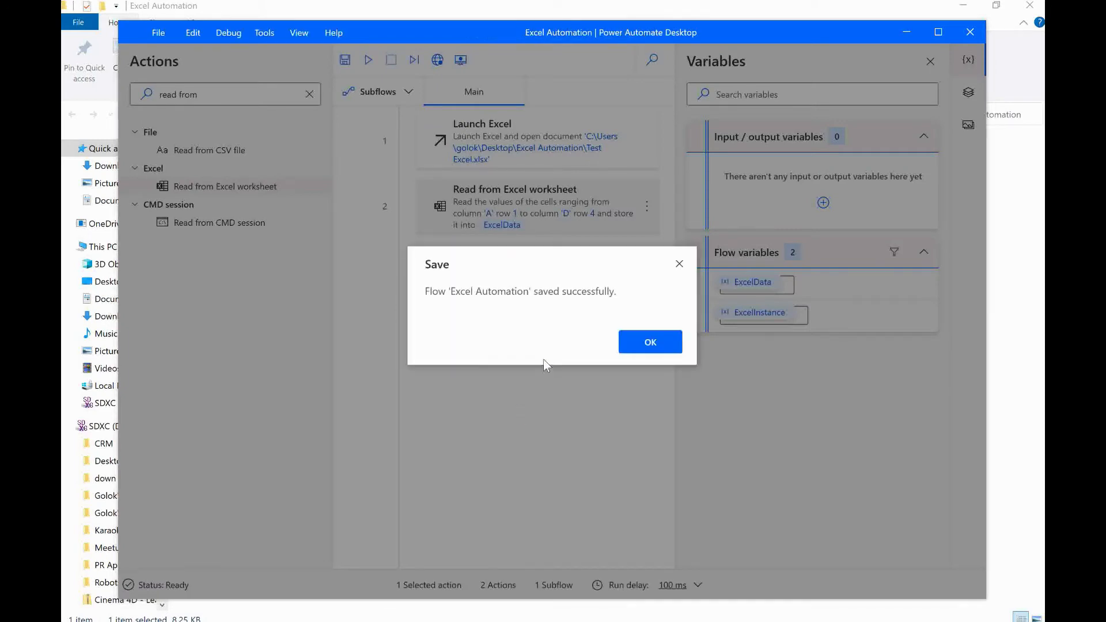
click(672, 342)
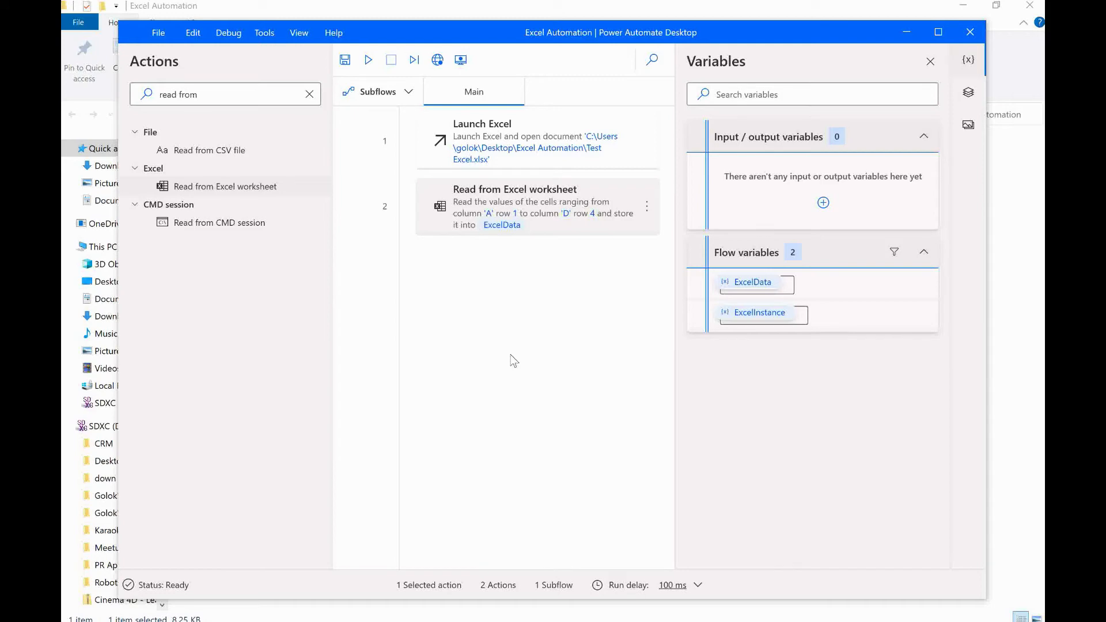
triple_click(154, 94)
text(text)
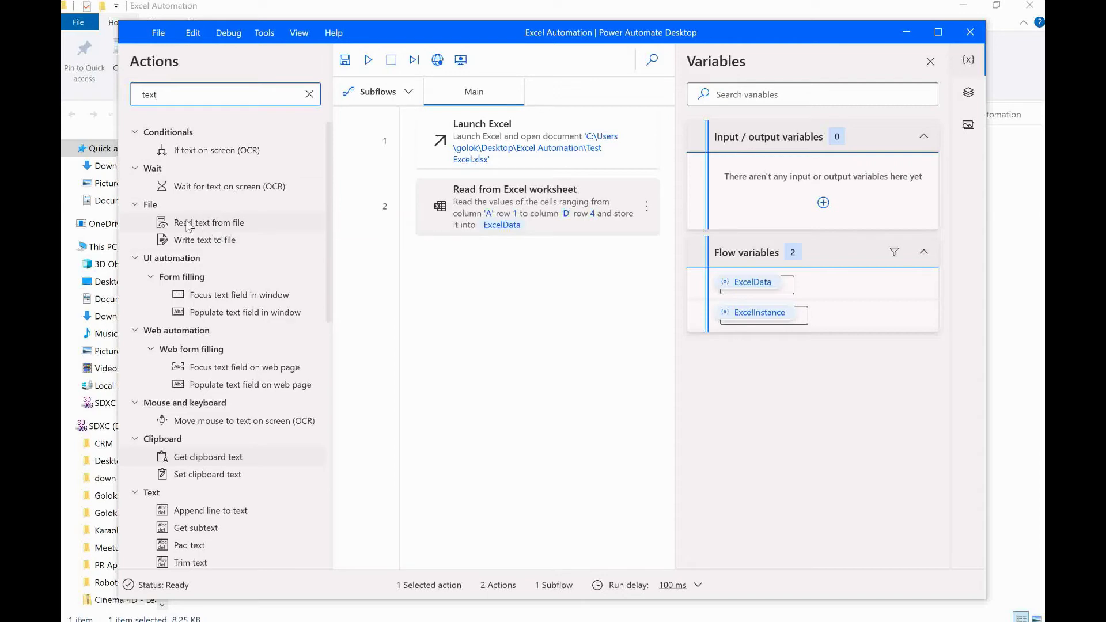
drag(195, 240, 486, 299)
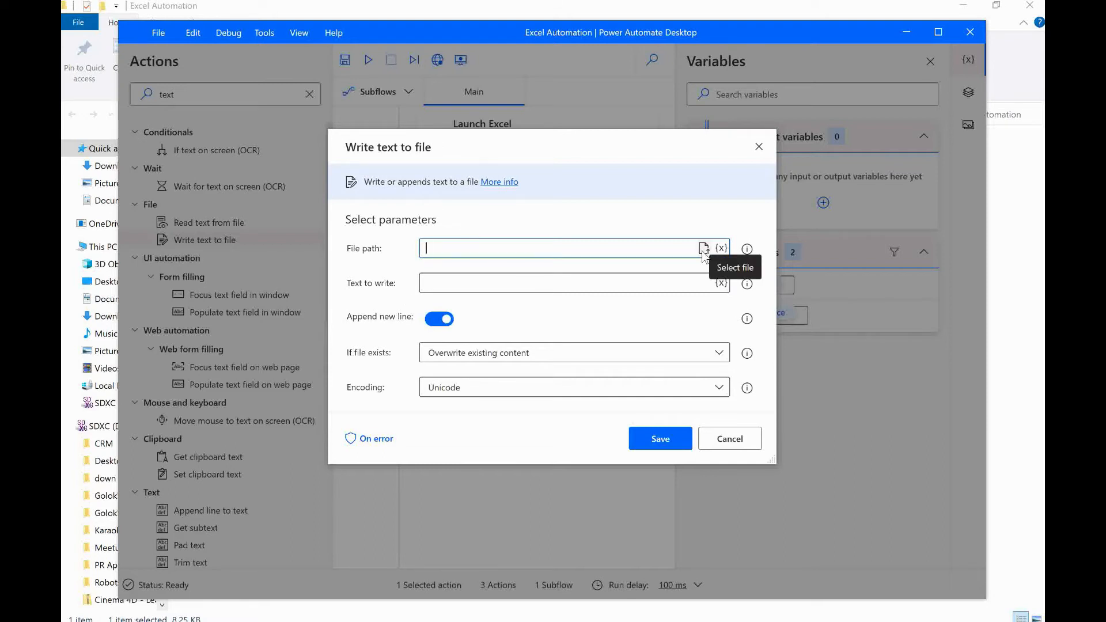
Copy the Excel Automation folder's path from File Explorer and browse to that folder when selecting the Write text to file action's file.
mouse_move(796, 619)
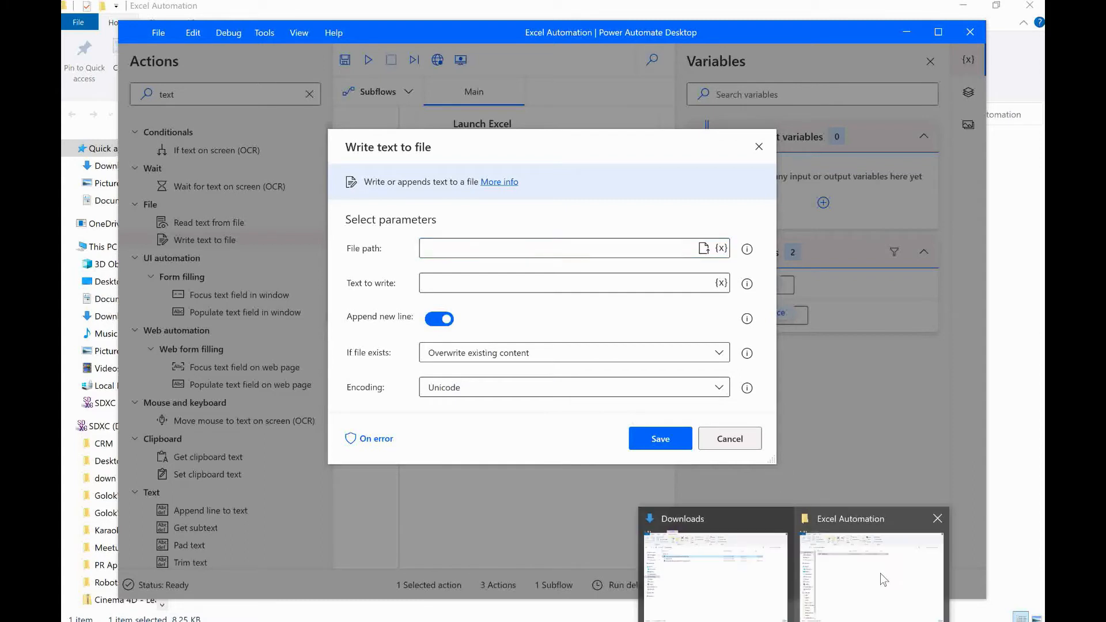
click(881, 572)
click(646, 116)
key(ctrl+c)
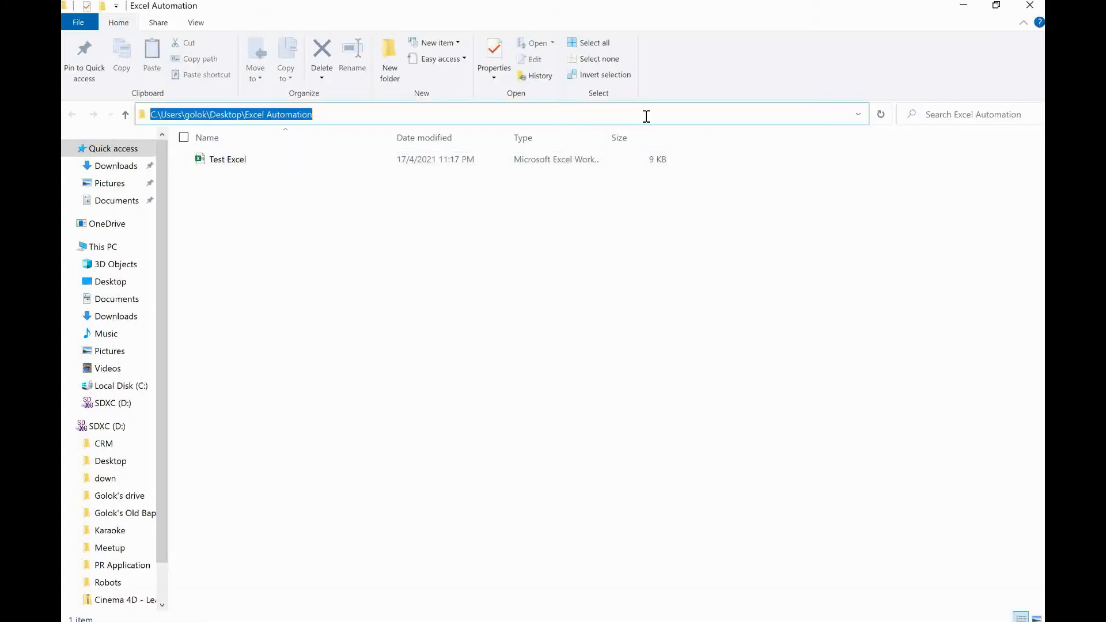
click(960, 11)
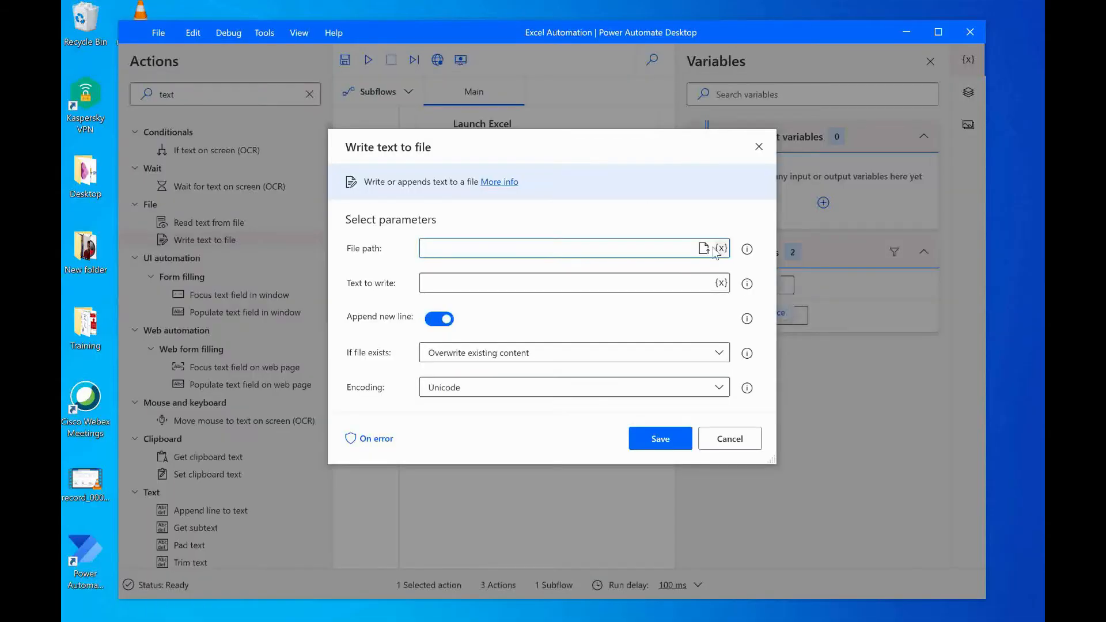
click(704, 249)
click(547, 162)
key(ctrl+v)
key(Return)
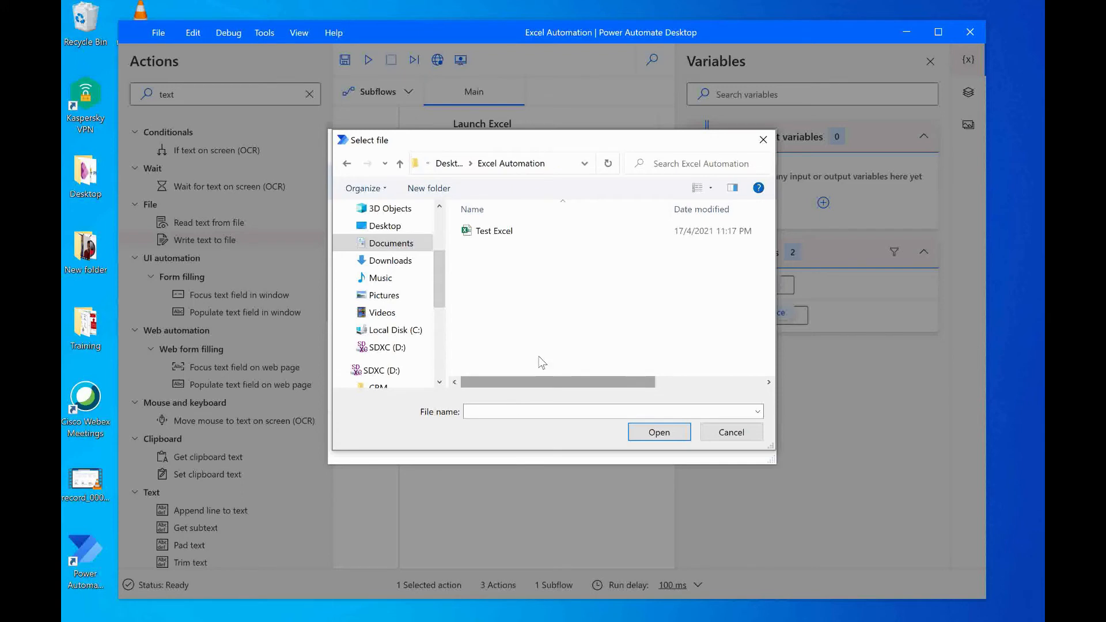
Name the output file Test Excel.txt and accept it as the action's file path.
click(505, 411)
text(Test Exce)
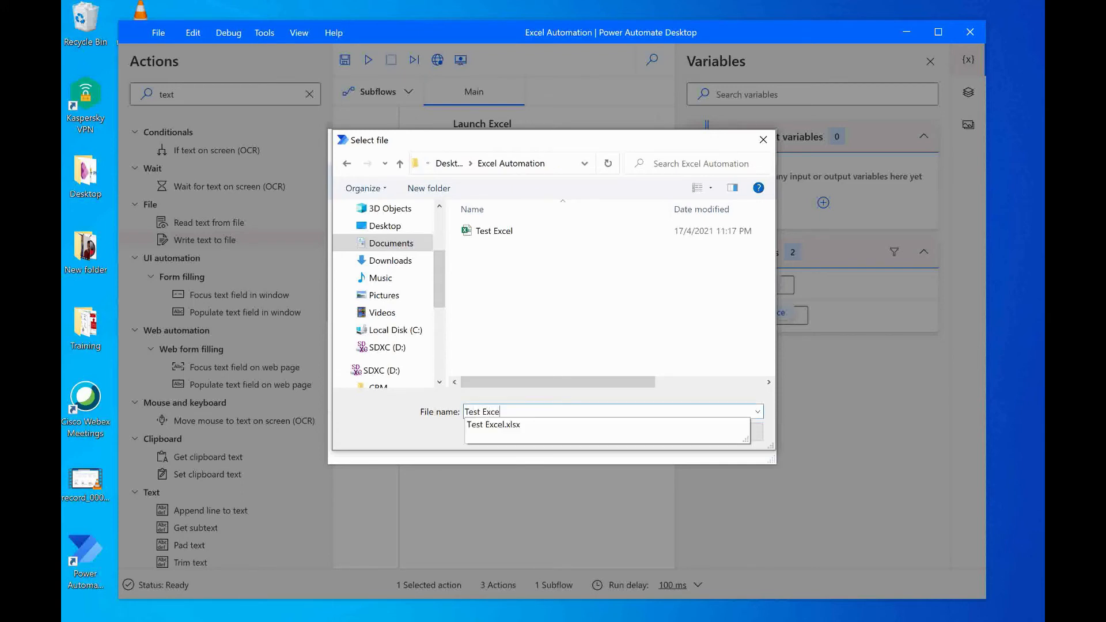
text(l.tyxt)
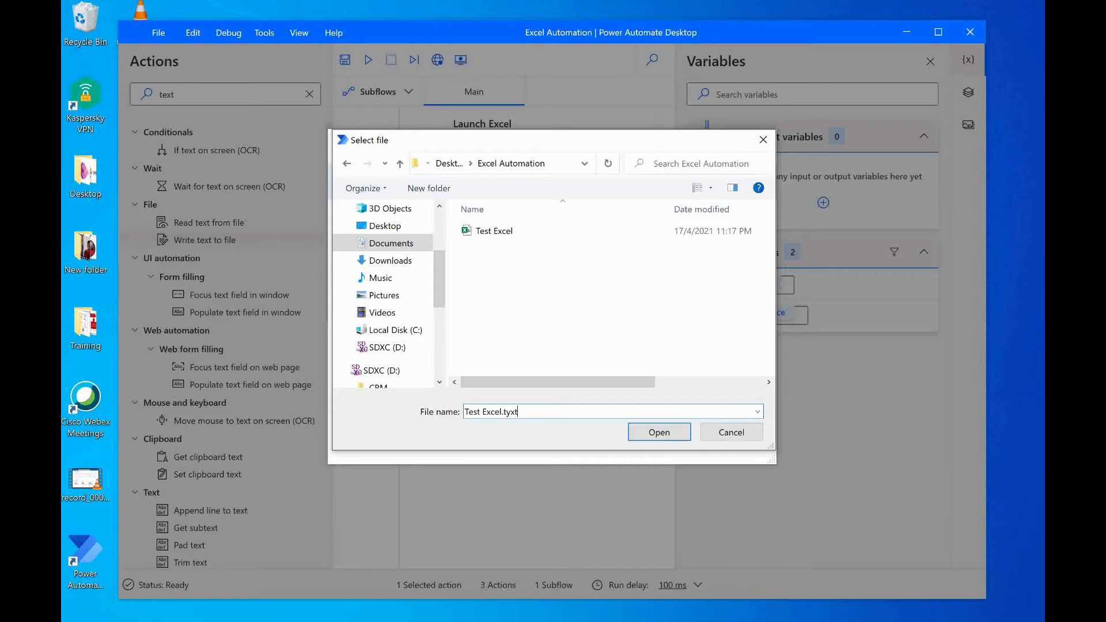
key(BackSpace)
key(BackSpace)
key(BackSpace)
text(xt)
click(657, 433)
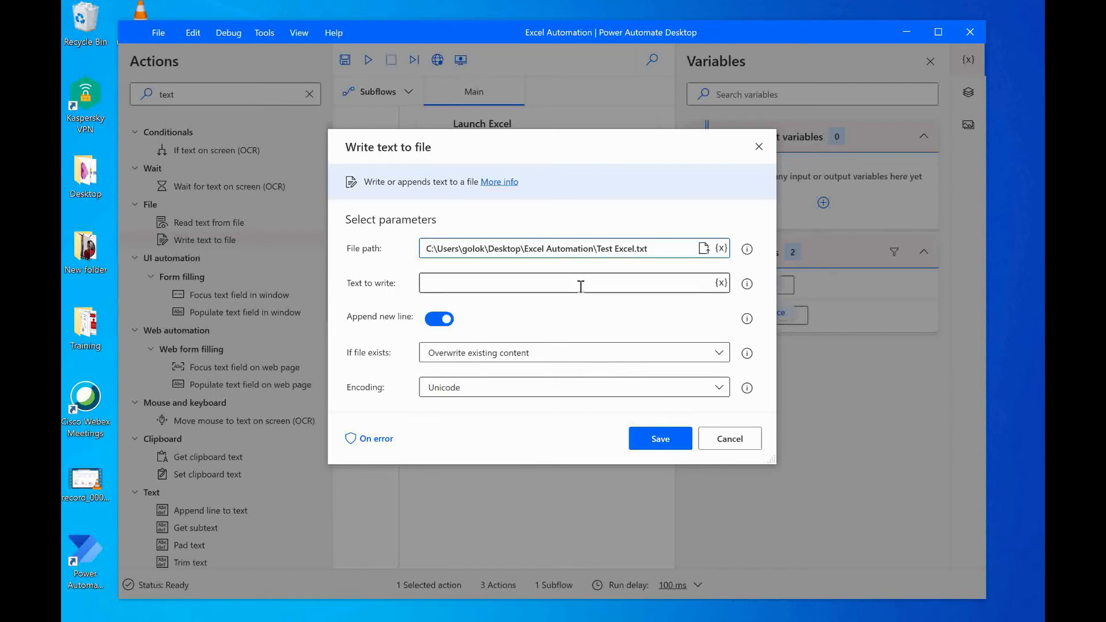
Use the ExcelData variable as the text to write to the file.
click(721, 283)
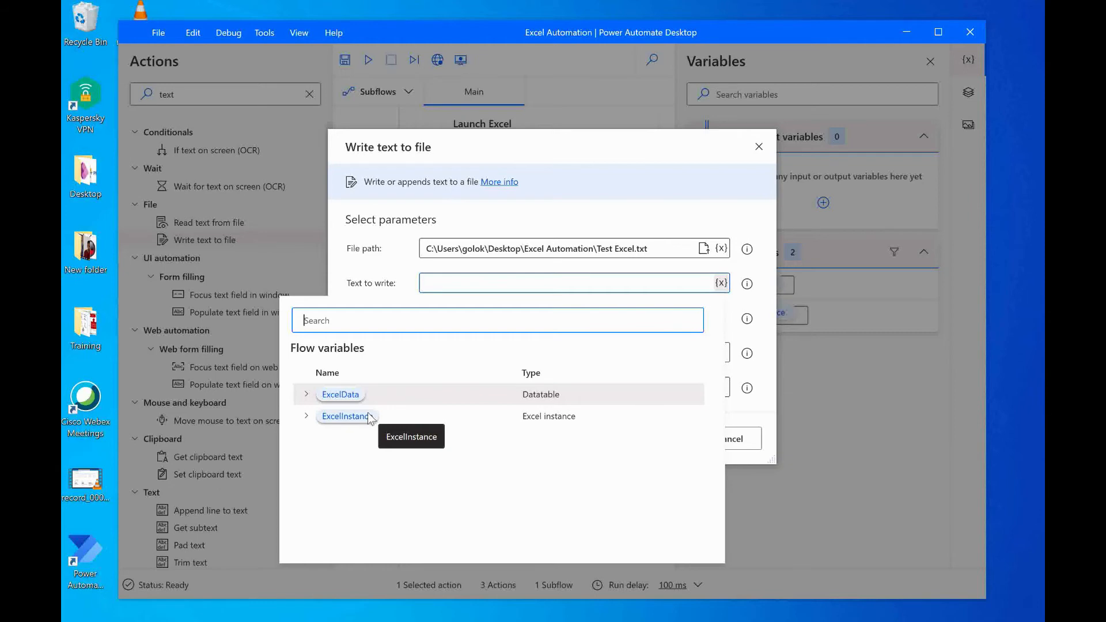
click(364, 397)
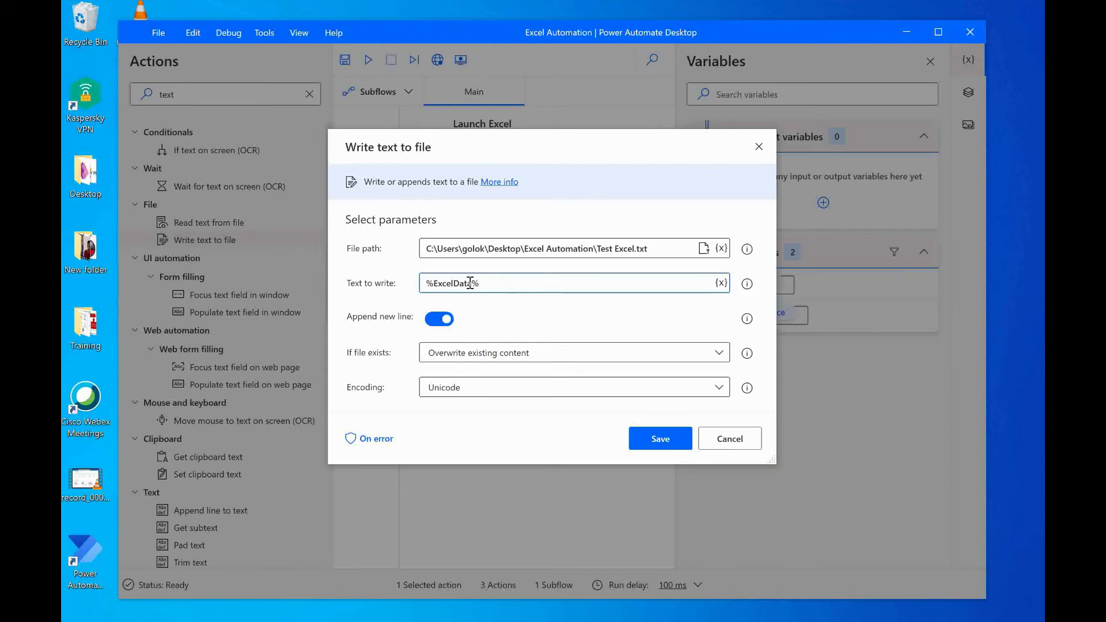
drag(470, 283, 348, 290)
Choose Append content for when the file exists, leave the encoding at Unicode and save the Write text to file action.
click(604, 352)
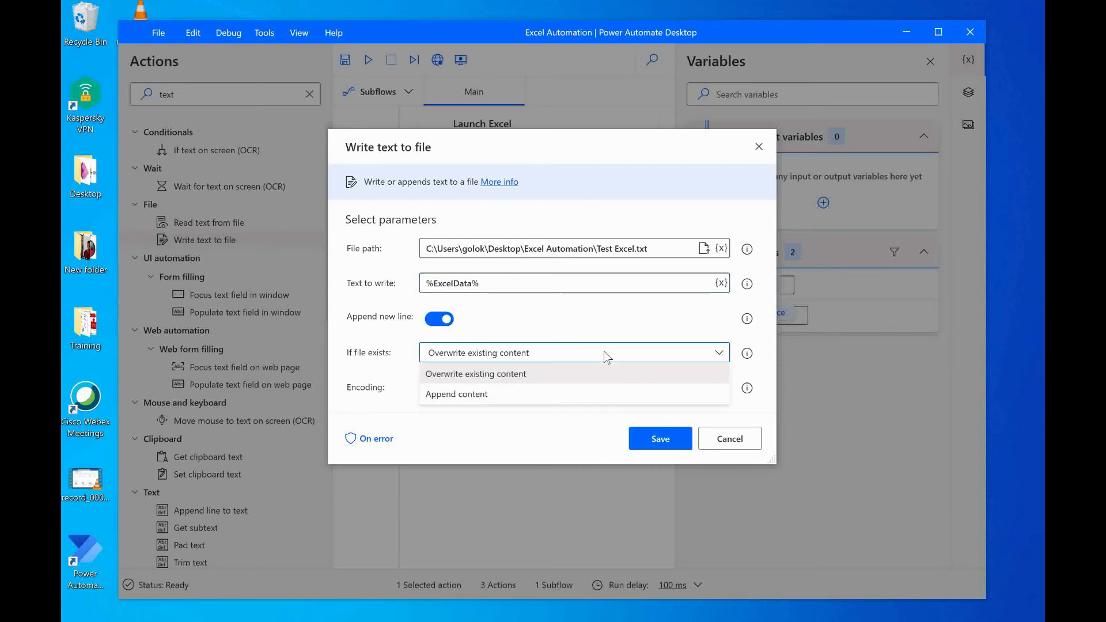
click(499, 396)
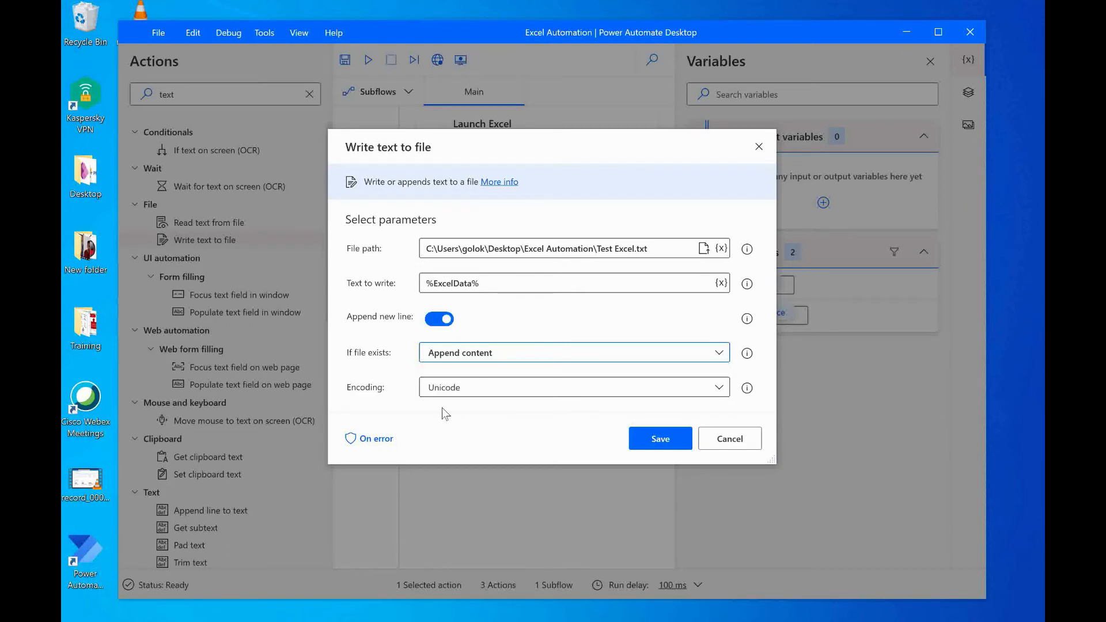
click(724, 389)
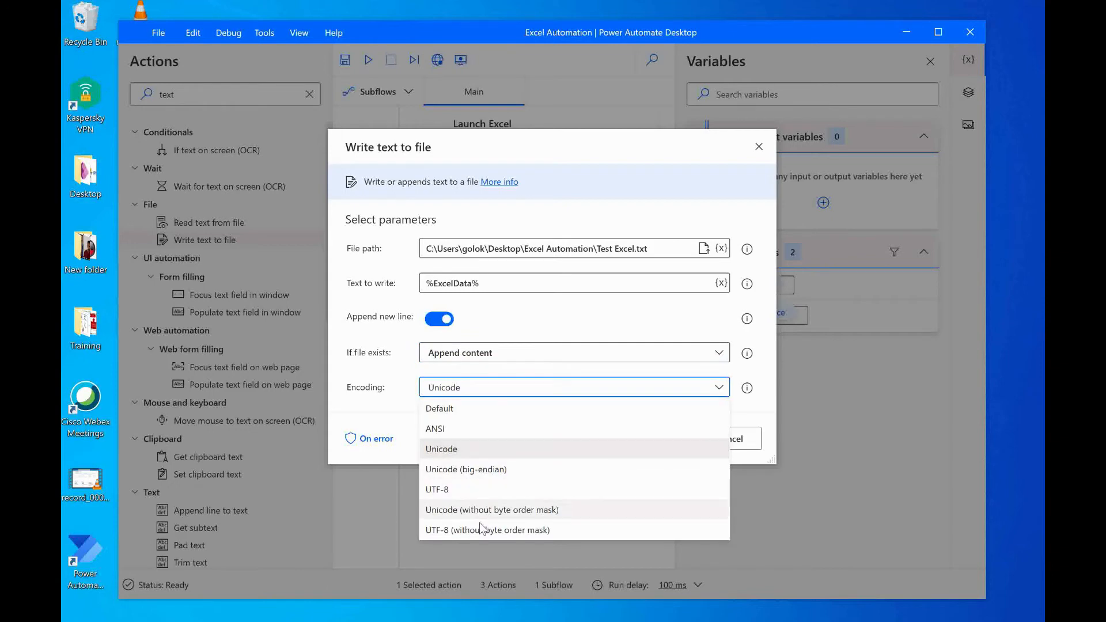
click(367, 466)
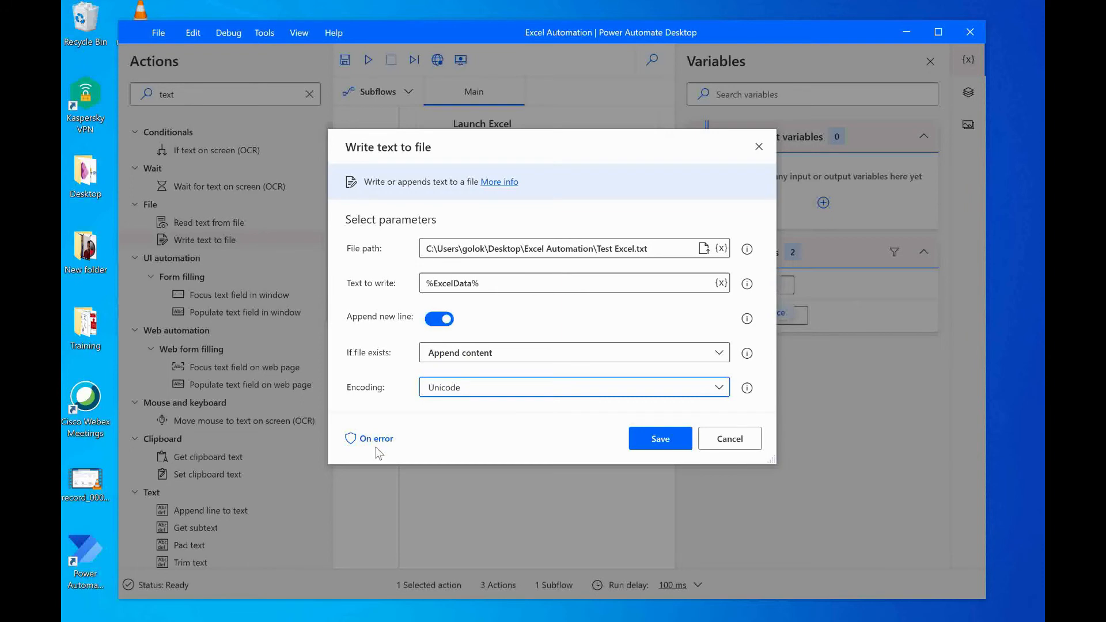
click(665, 439)
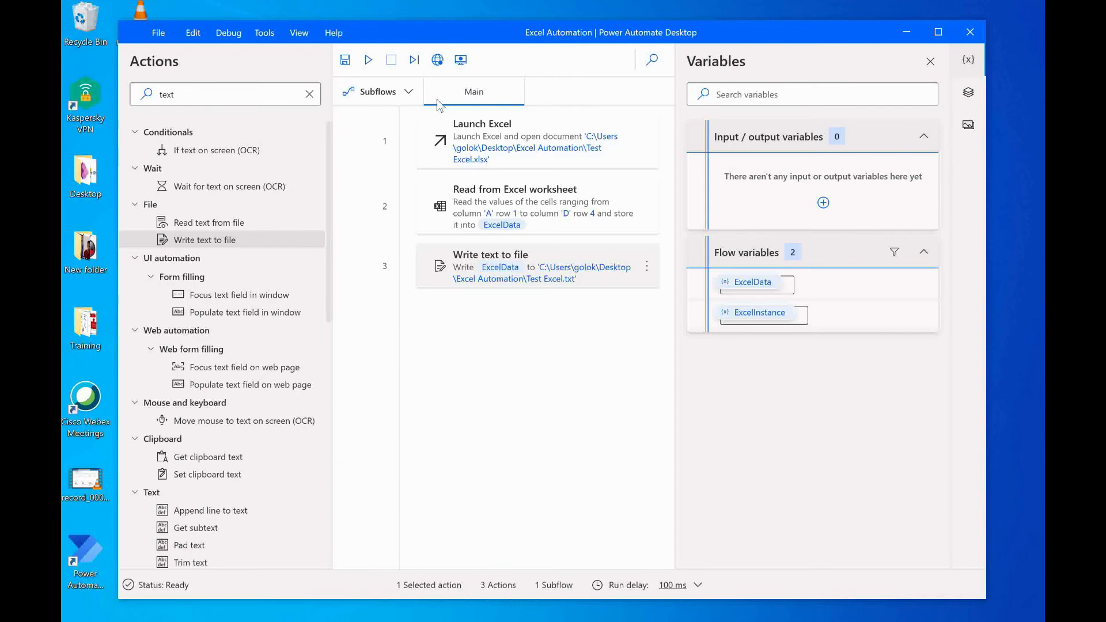
Save the flow and add a Close Excel action after the Write text to file action.
click(344, 60)
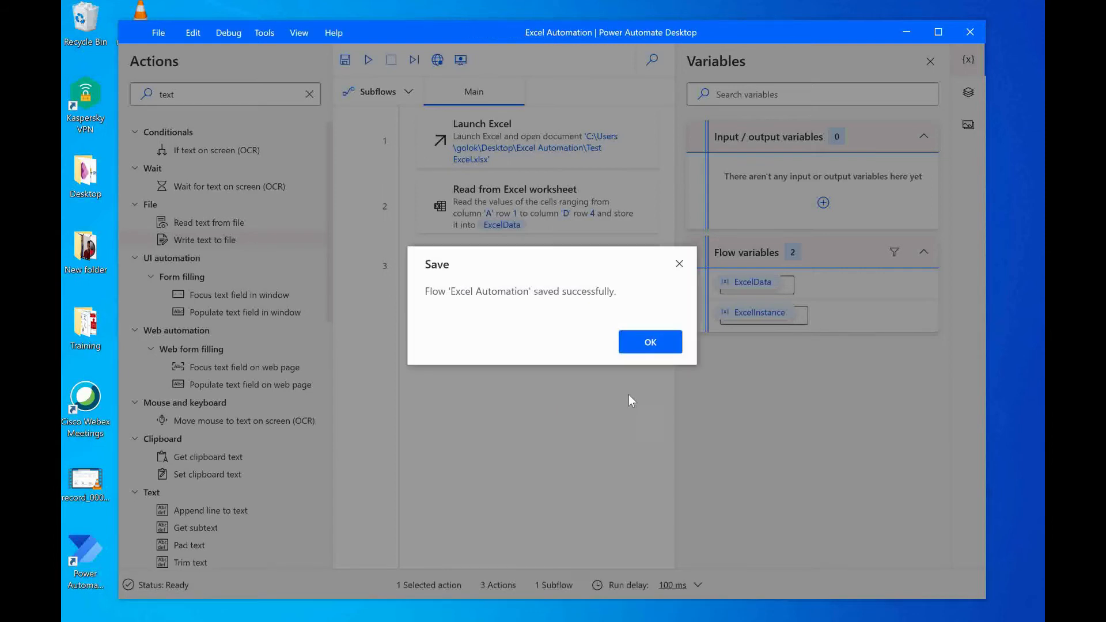
click(640, 348)
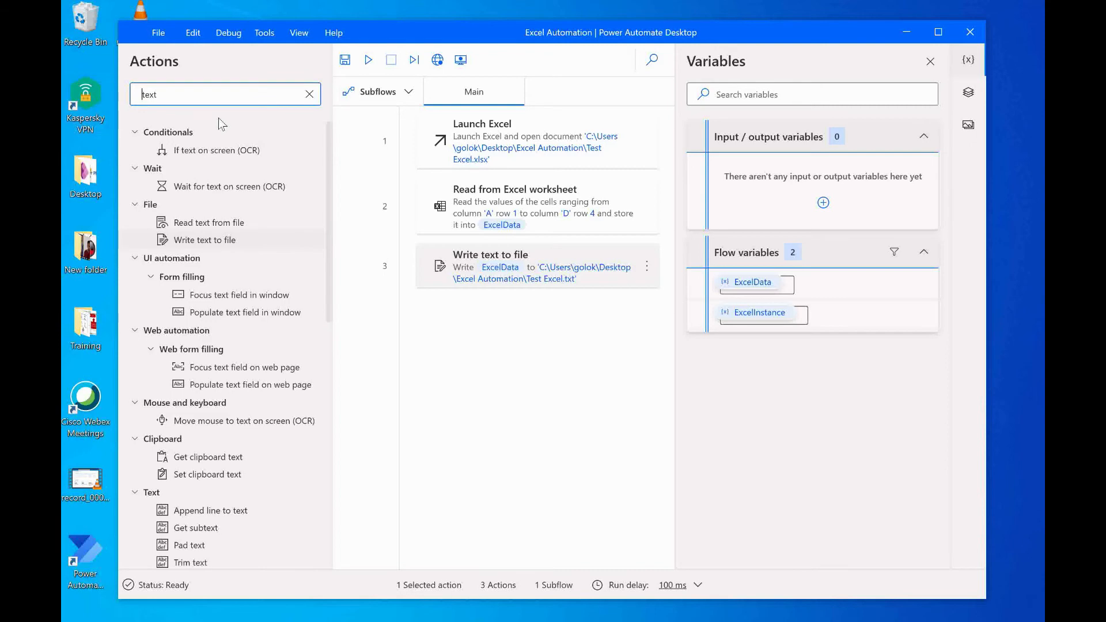
double_click(159, 95)
text(close)
text(exce)
drag(195, 150, 523, 334)
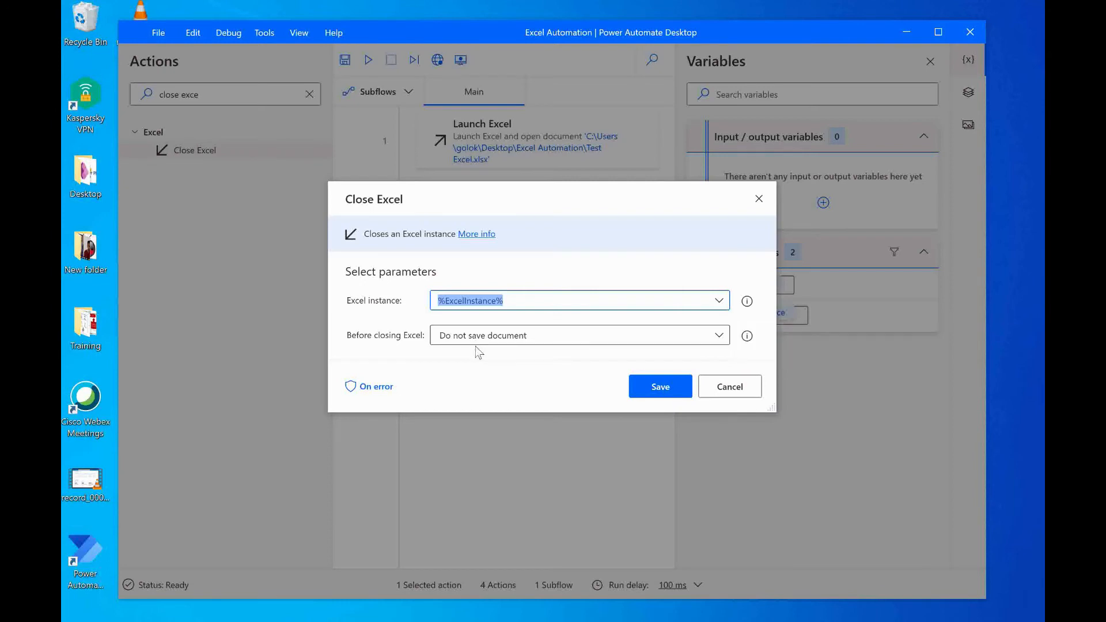
Set Close Excel to Save document before closing, then save the action and the flow.
click(720, 340)
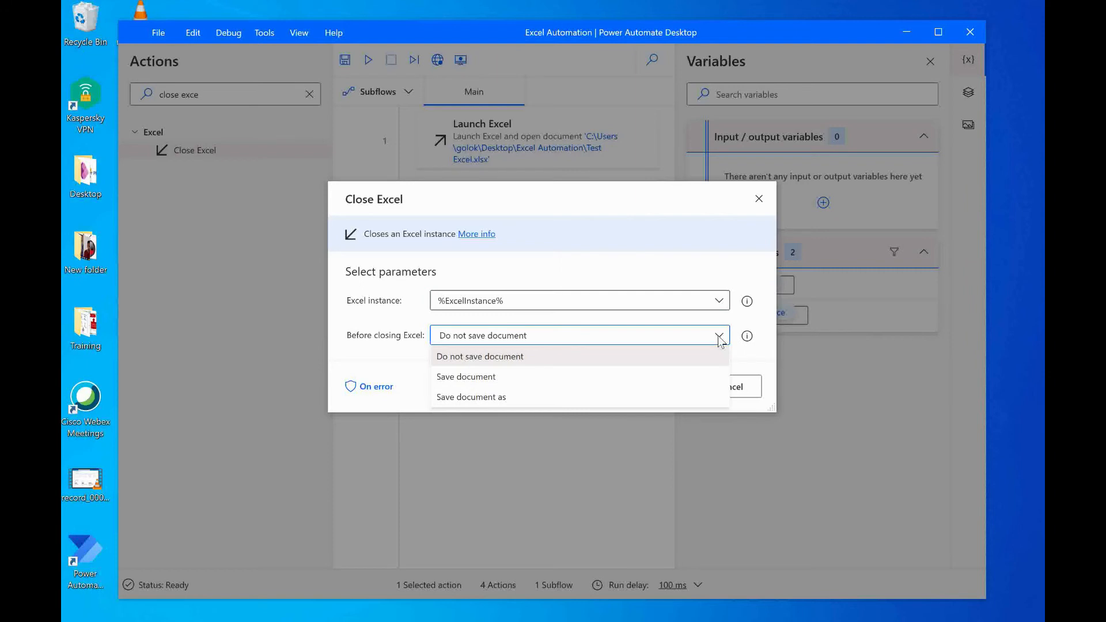
click(508, 378)
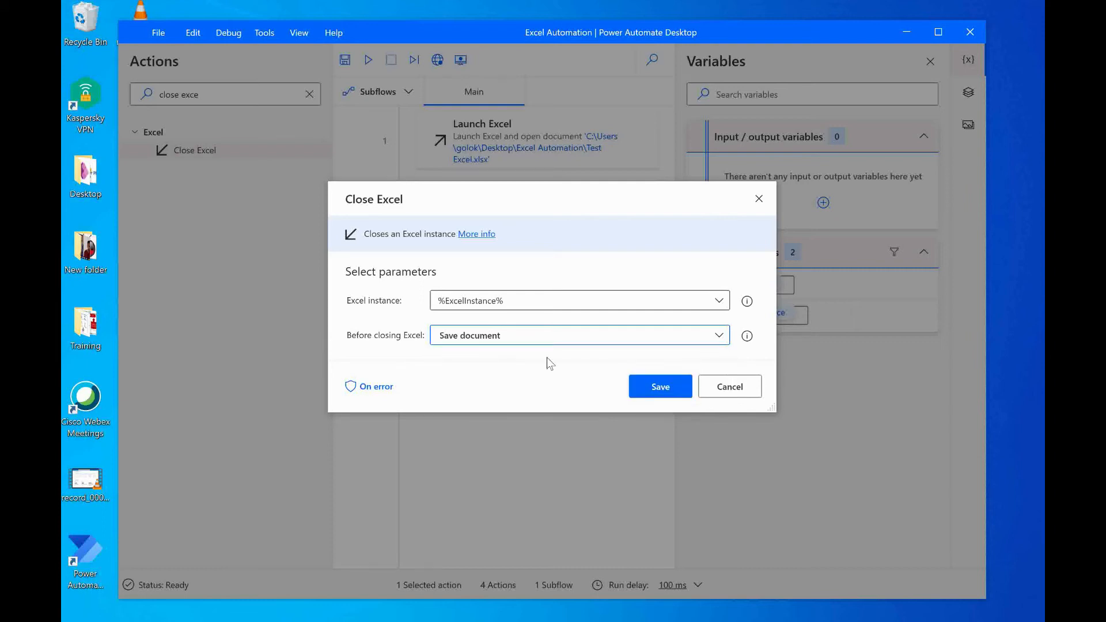
click(654, 387)
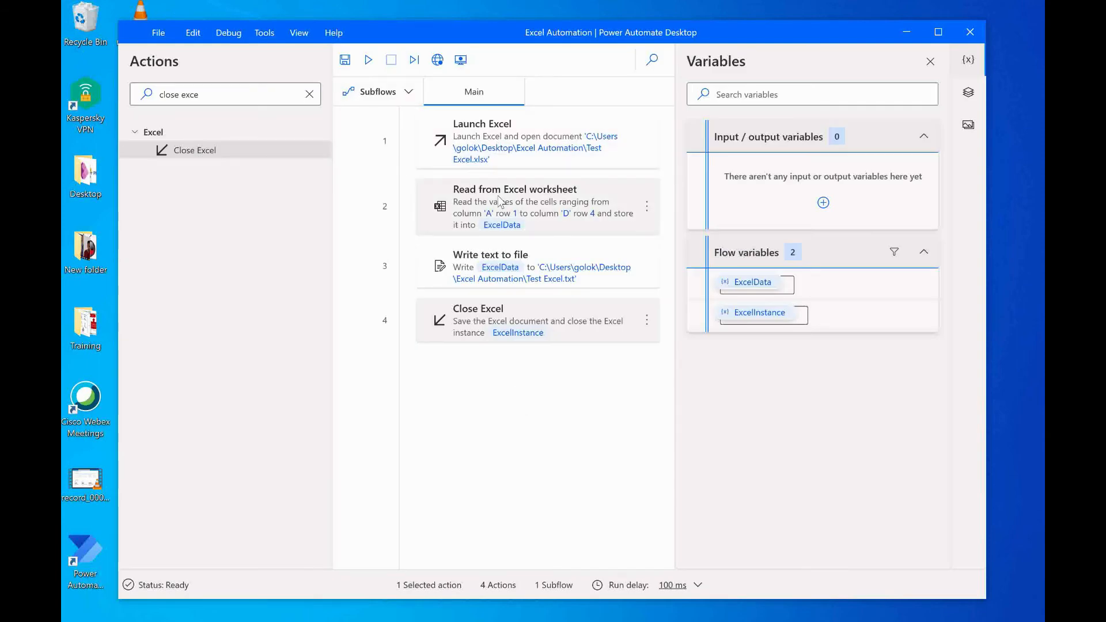
click(345, 59)
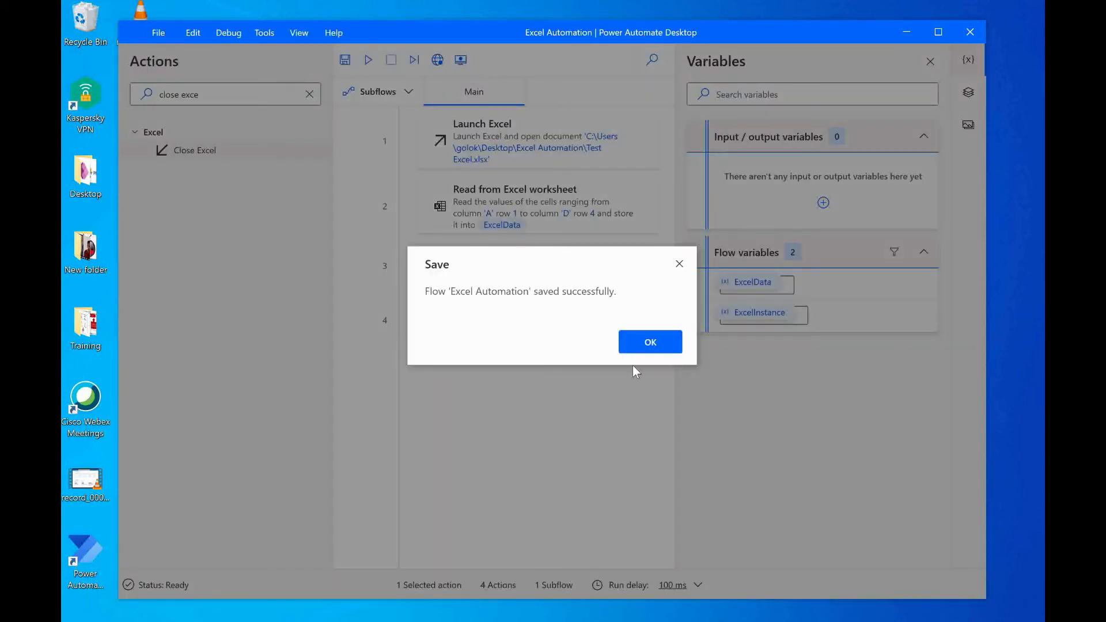
click(660, 342)
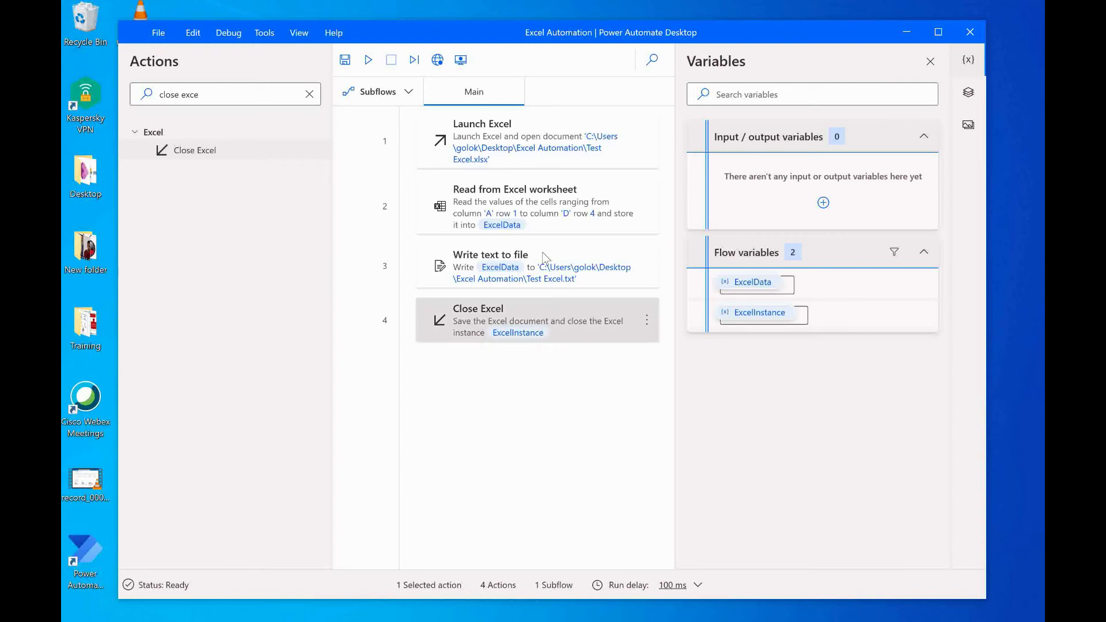
Run the flow and open the Test Excel text document from the Excel Automation folder.
click(368, 61)
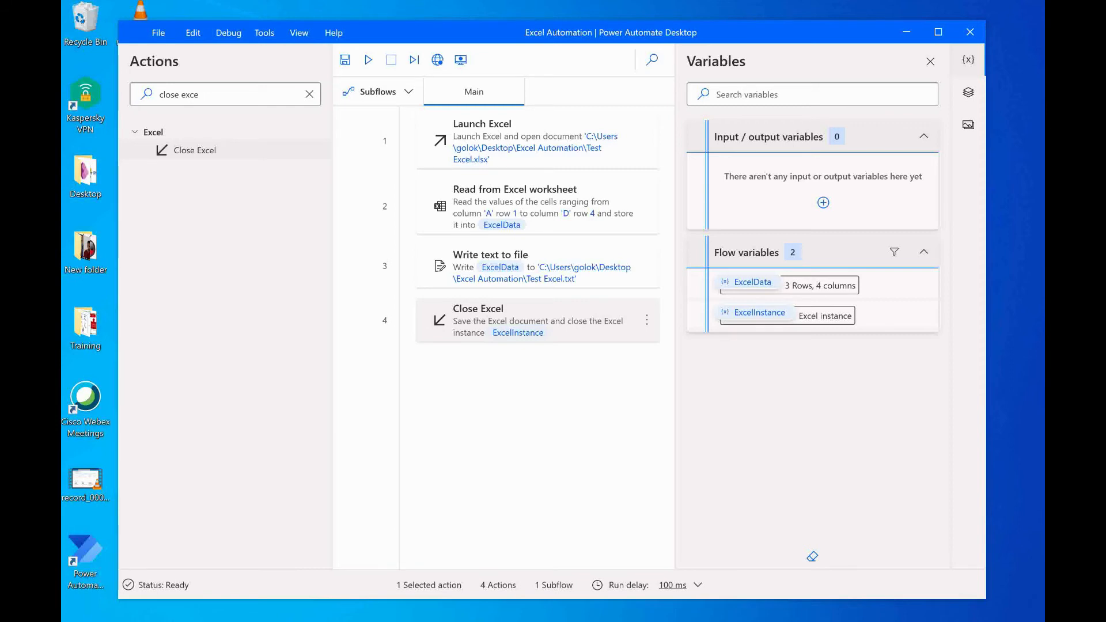
click(873, 578)
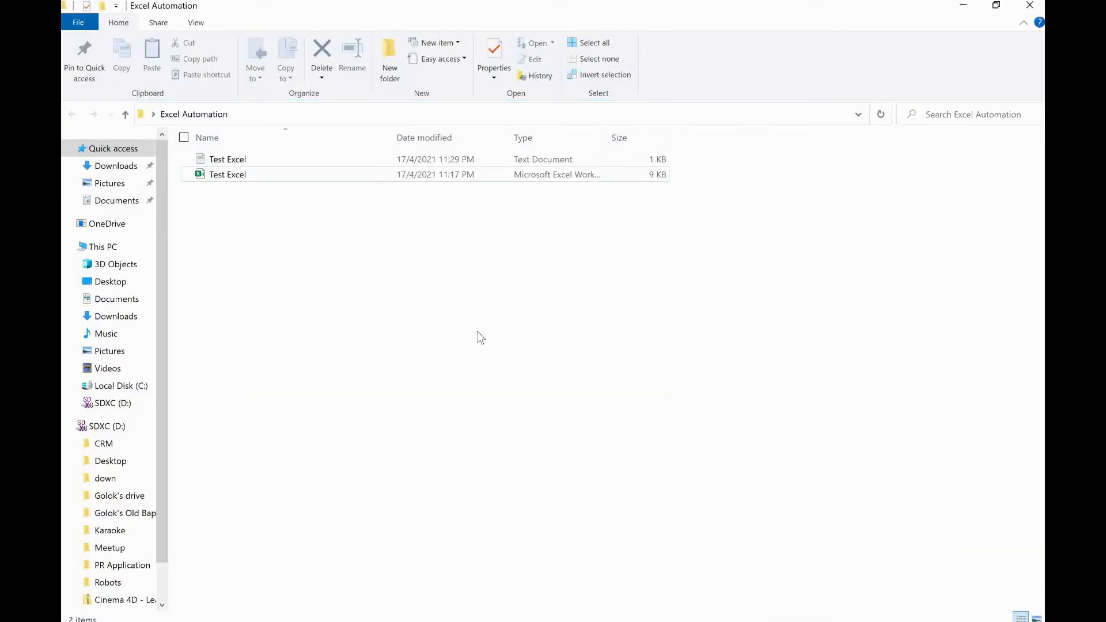
click(223, 160)
key(Return)
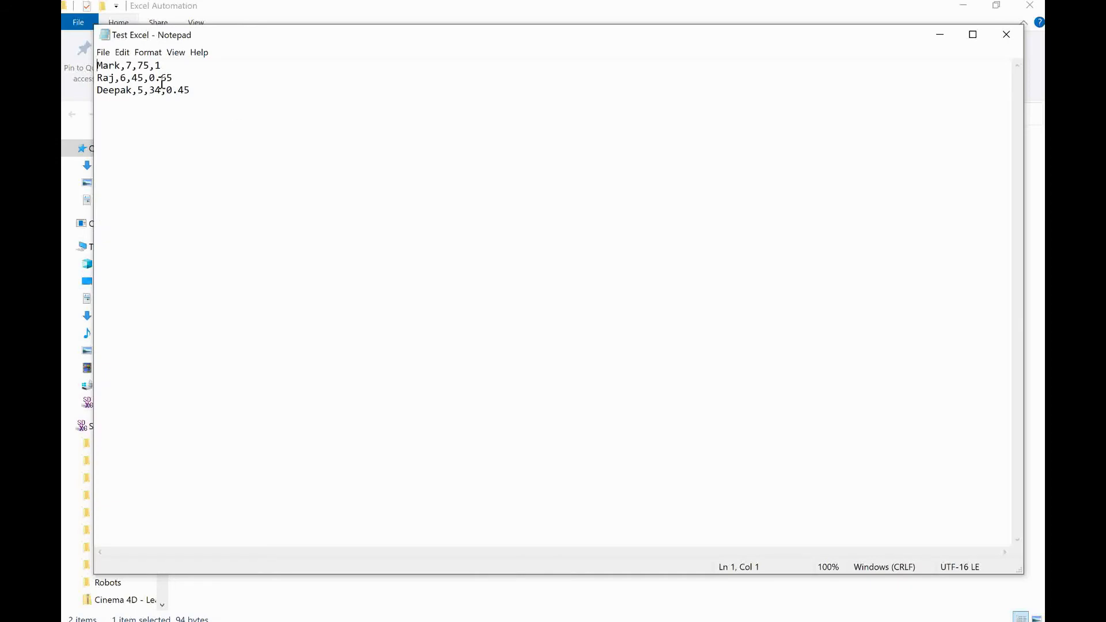
Compare the rows written to the Test Excel text file with the workbook's student data, including the Percentage column.
drag(103, 65, 210, 98)
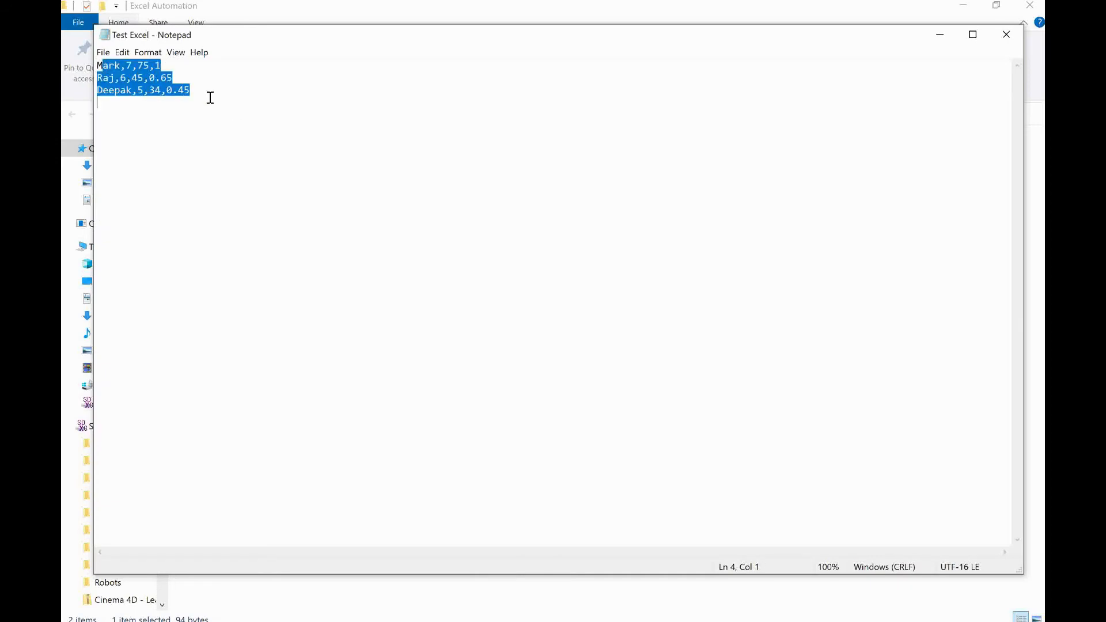
click(211, 98)
drag(102, 65, 197, 94)
click(292, 109)
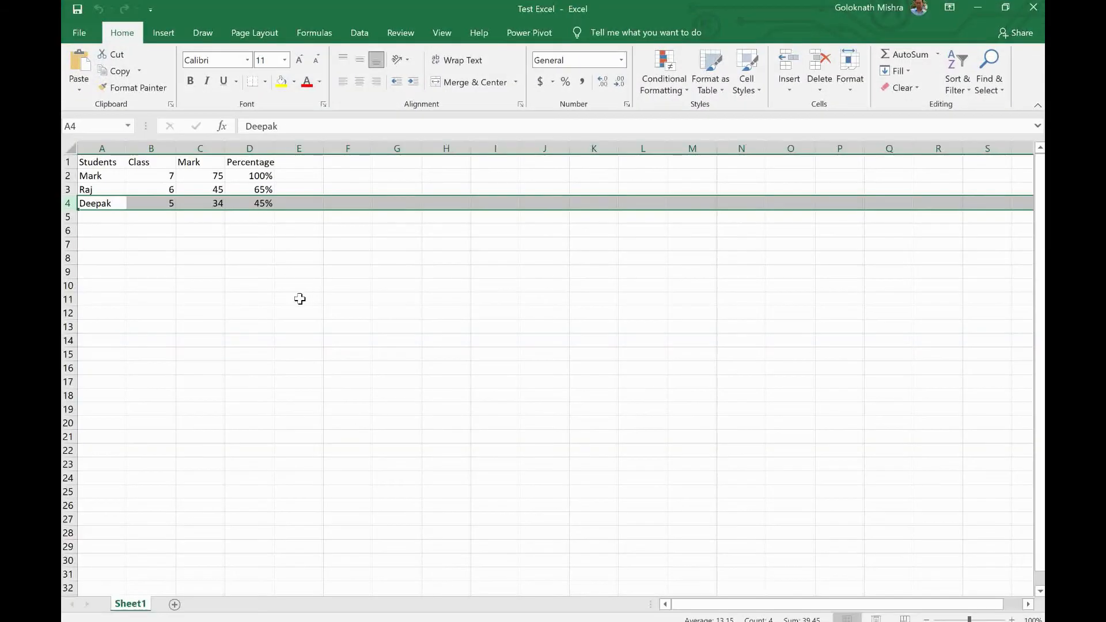
click(300, 298)
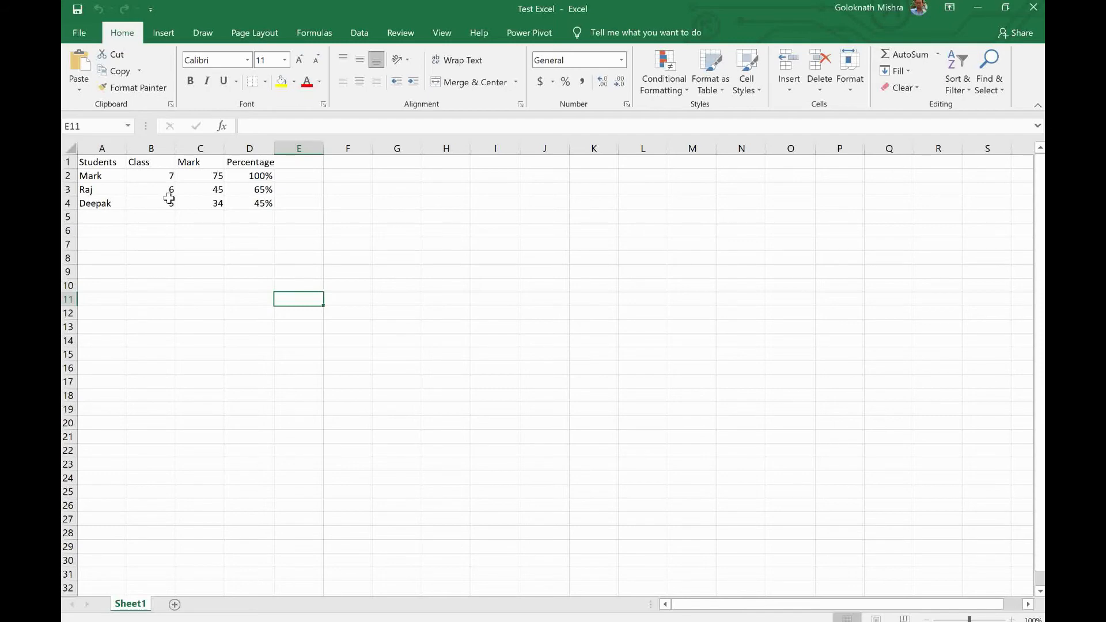
key(alt+Tab)
key(alt+Tab)
key(alt+Tab)
key(alt+Tab)
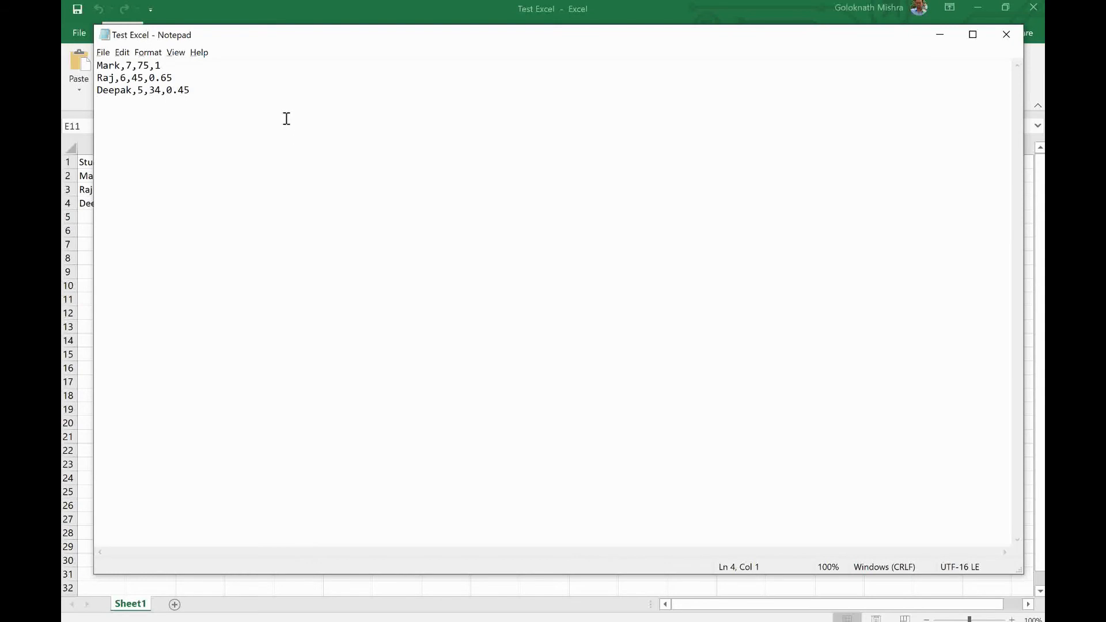
key(alt+Tab)
click(264, 177)
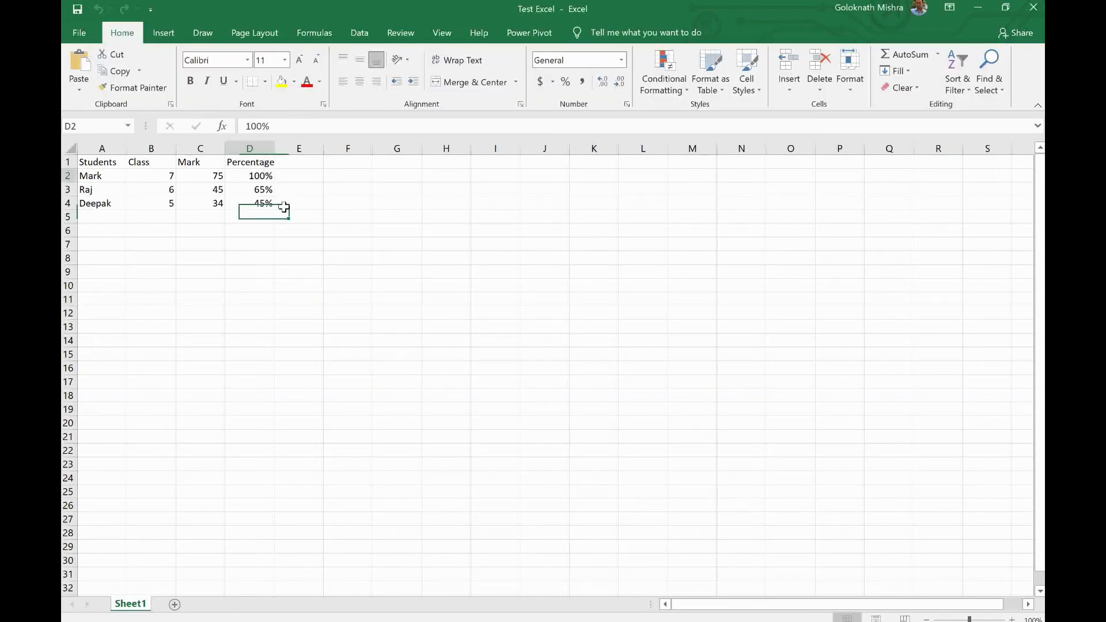
key(alt+Tab)
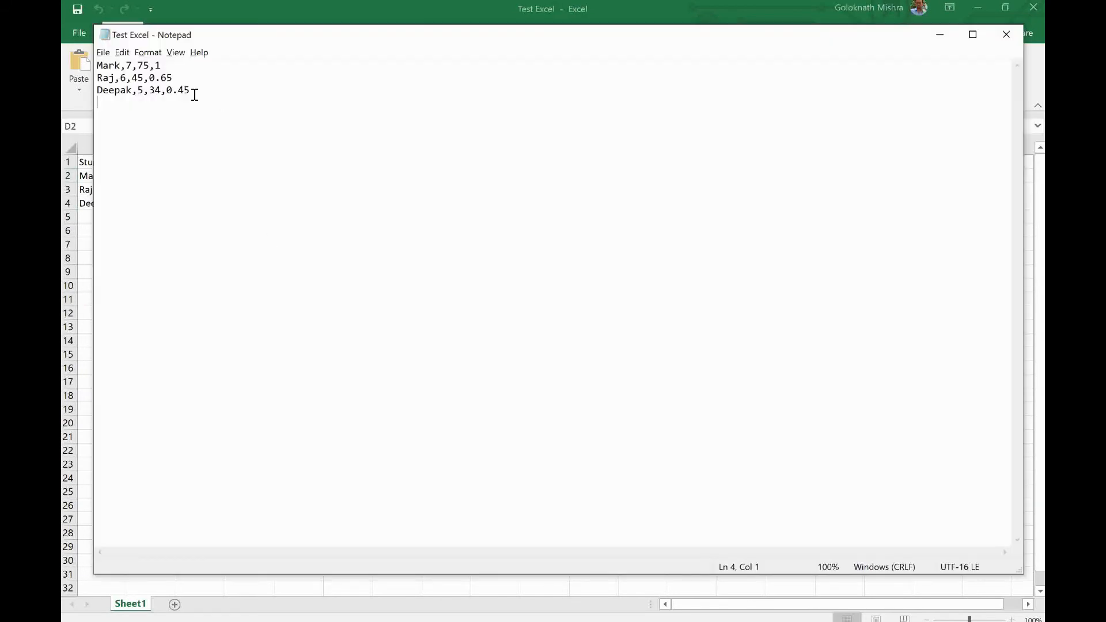
Check each student row in the Test Excel text file against the matching row and percentage in the workbook.
drag(171, 65, 96, 67)
click(202, 126)
drag(189, 79, 94, 77)
click(237, 109)
key(alt+Tab)
key(alt+Tab)
drag(189, 89, 70, 96)
click(239, 157)
key(alt+Tab)
key(alt+Tab)
key(alt+Tab)
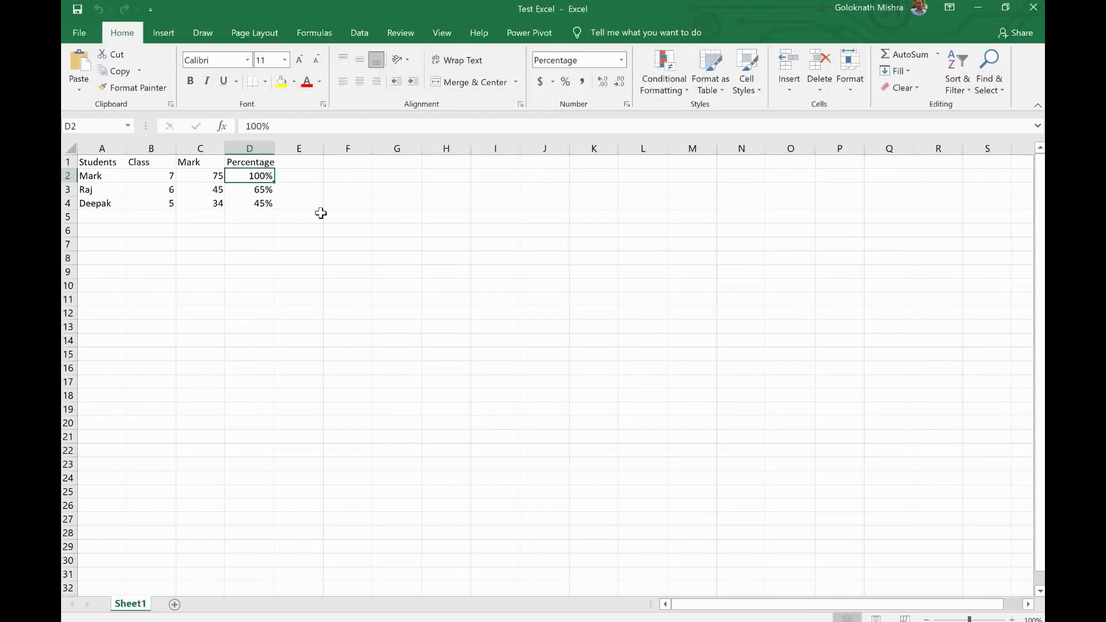
key(alt+Tab)
triple_click(138, 80)
click(185, 89)
key(alt+Tab)
click(291, 190)
key(alt+Tab)
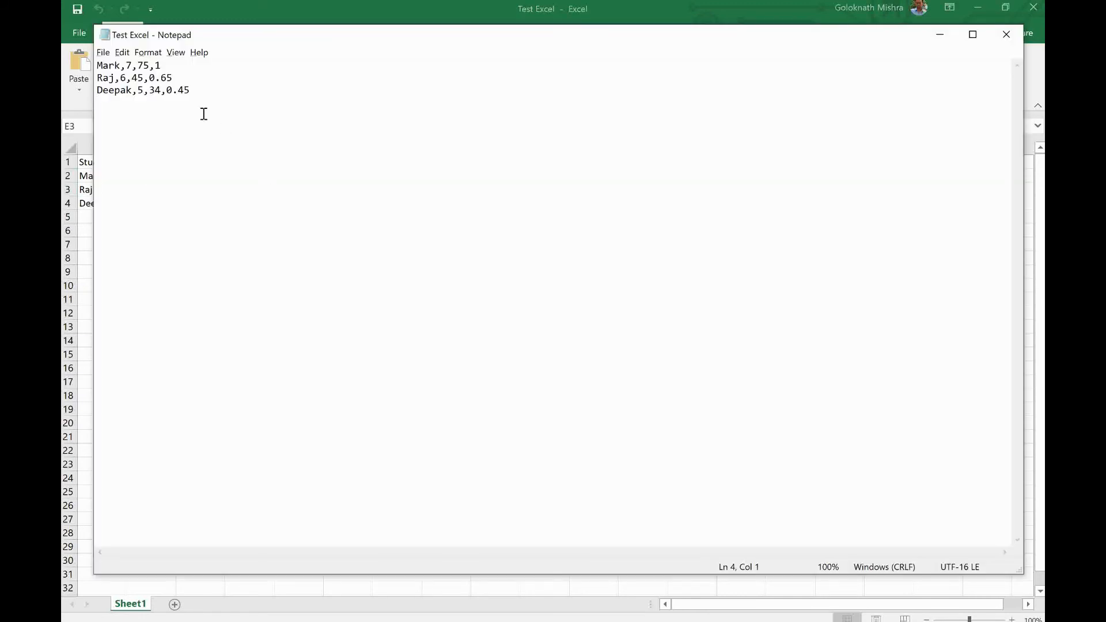
Check the workbook's header row A1:D1 against the contents of the text file.
key(alt+Tab)
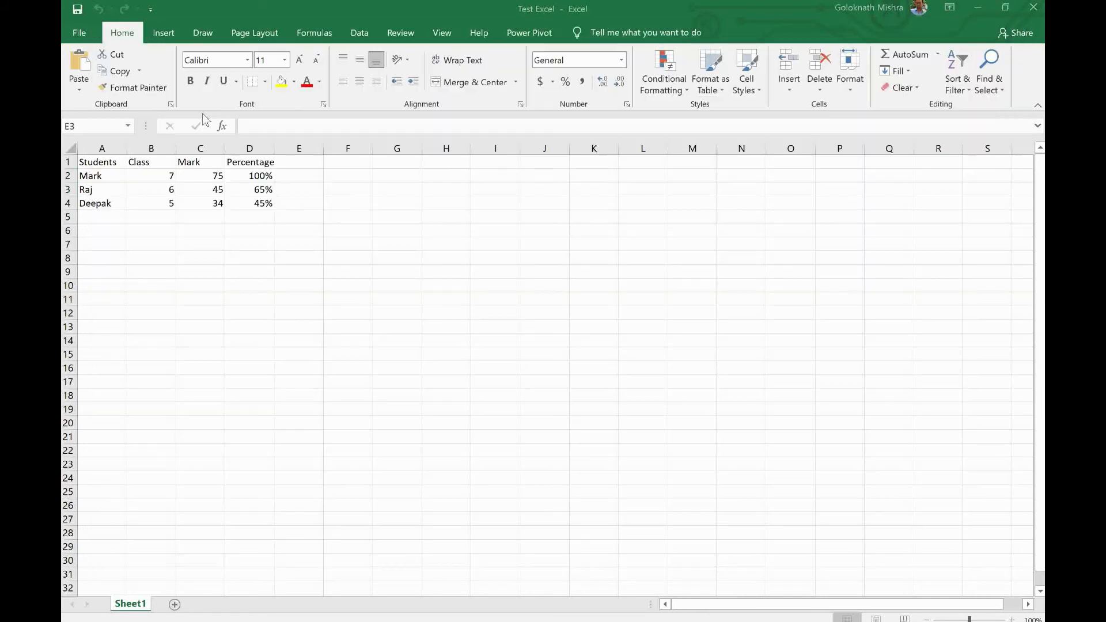
key(alt+Tab)
key(alt+Tab)
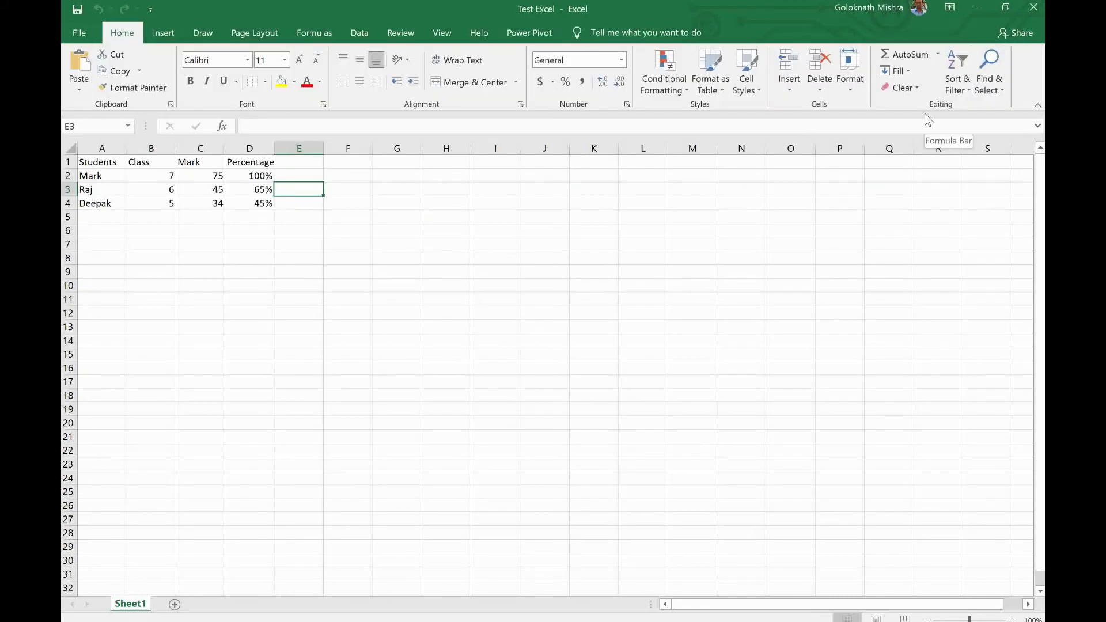
key(alt+Tab)
key(alt+Tab)
click(640, 621)
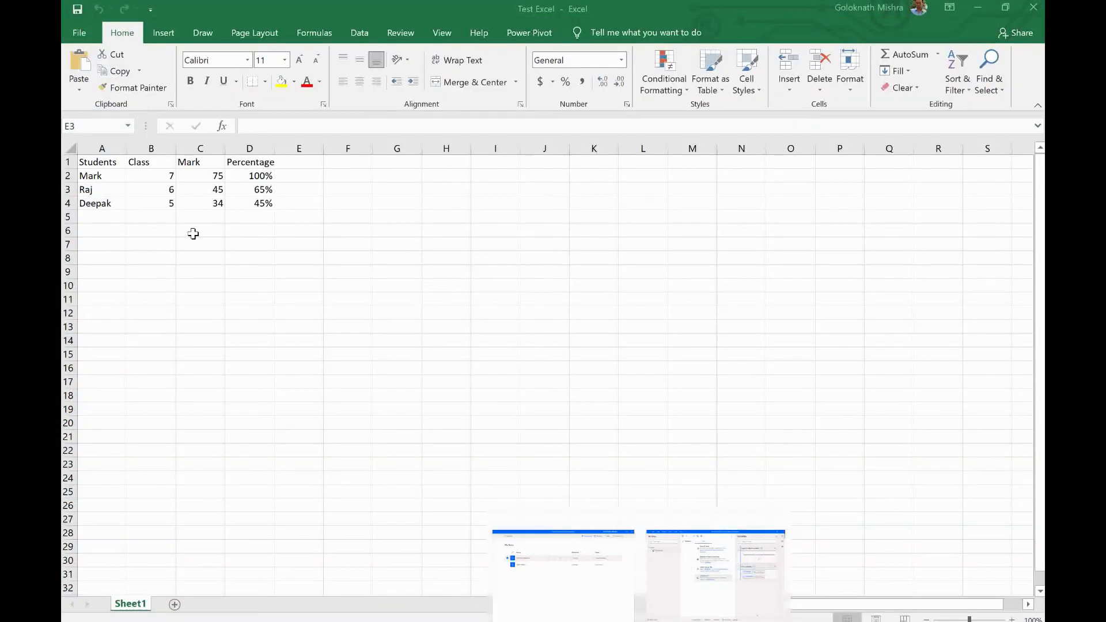
drag(96, 161, 253, 164)
click(348, 216)
In Power Automate Desktop, turn off First line of range contains column names for Read from Excel worksheet and save the action.
click(639, 621)
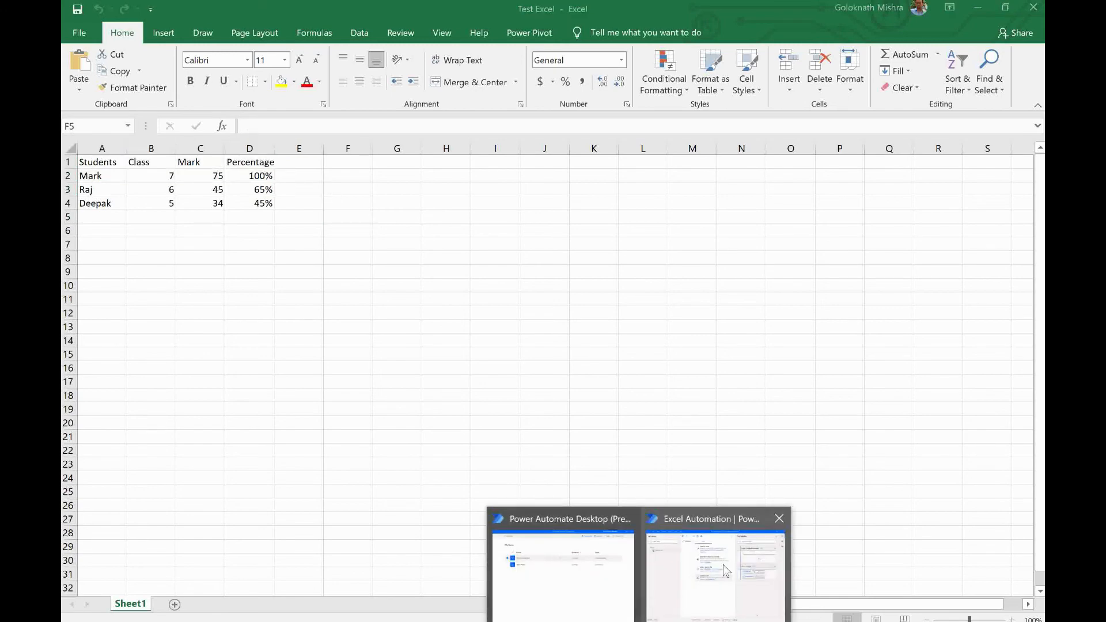
click(723, 565)
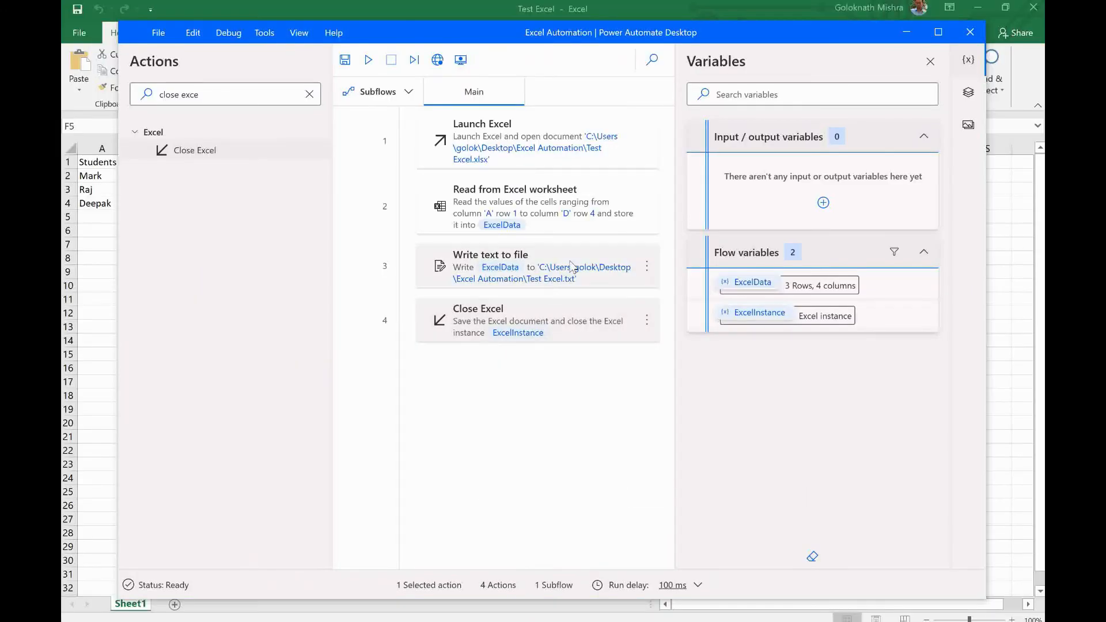
click(561, 205)
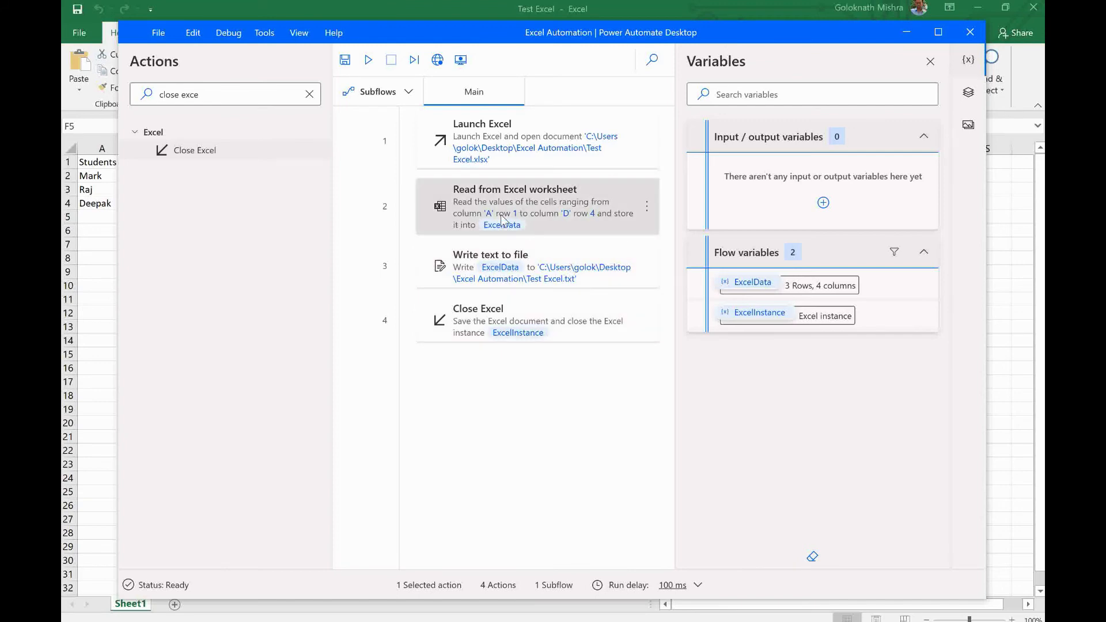
double_click(555, 202)
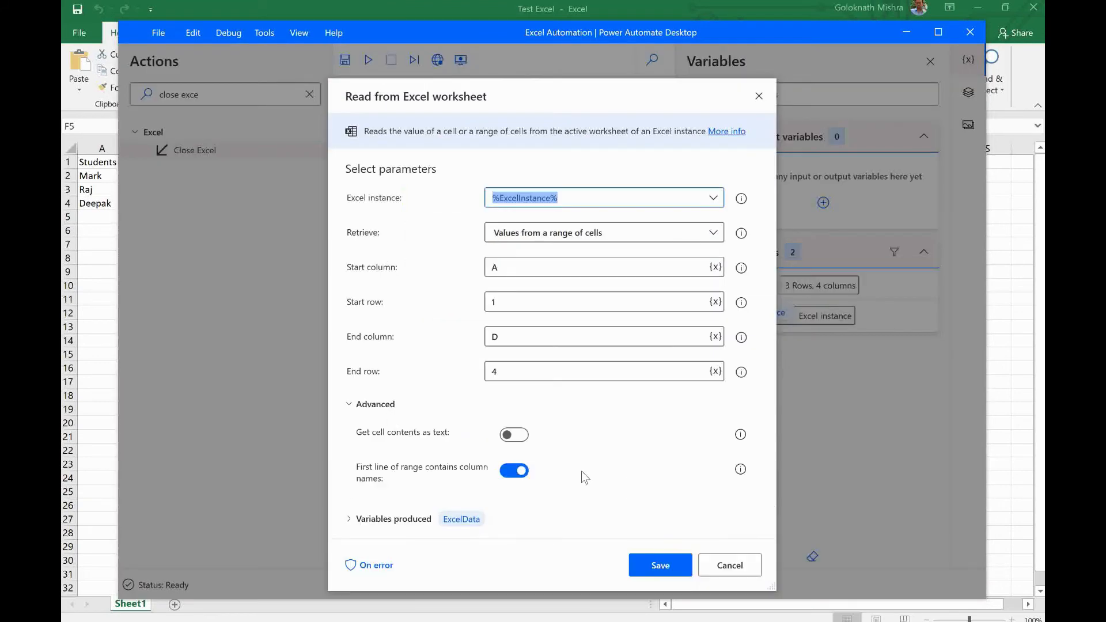
click(510, 476)
click(663, 566)
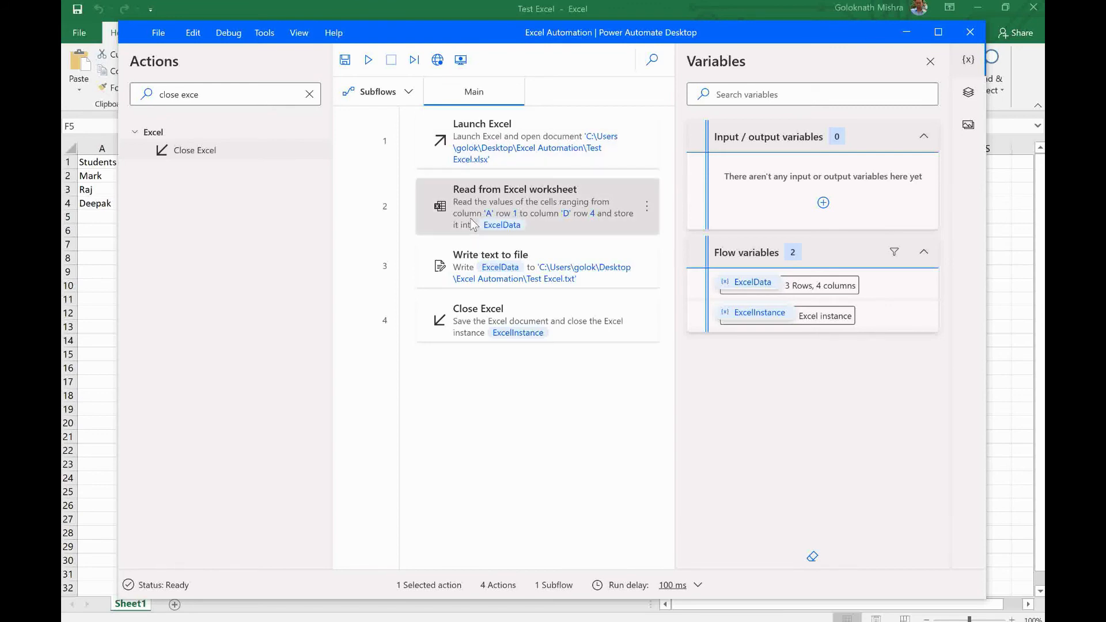
Review the settings of the Read from Excel worksheet and Write text to file actions without changing them.
double_click(605, 222)
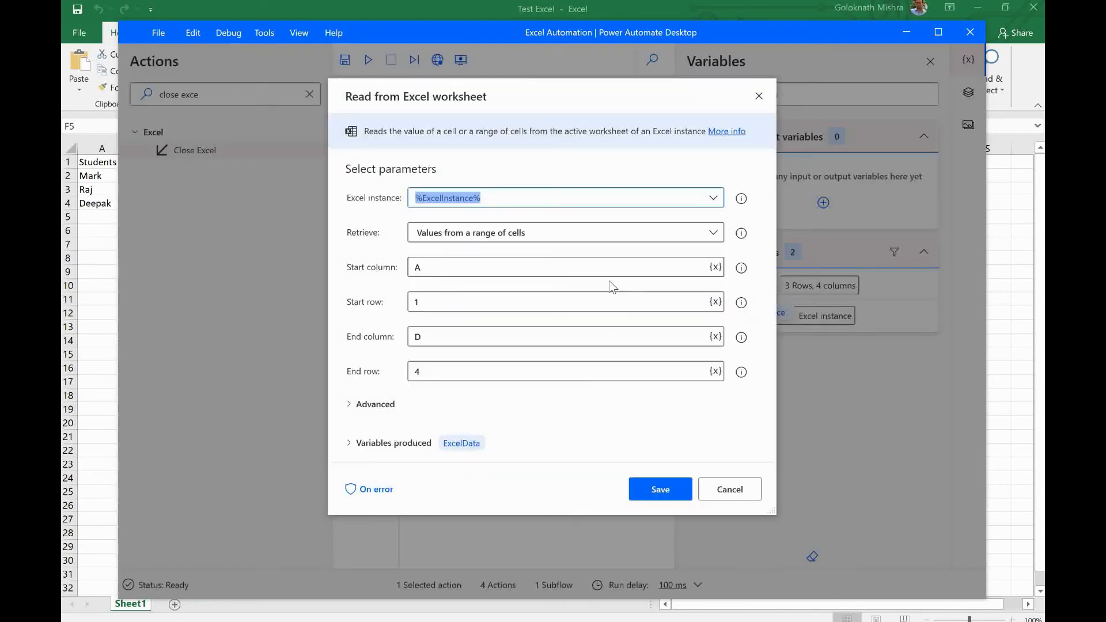
click(364, 402)
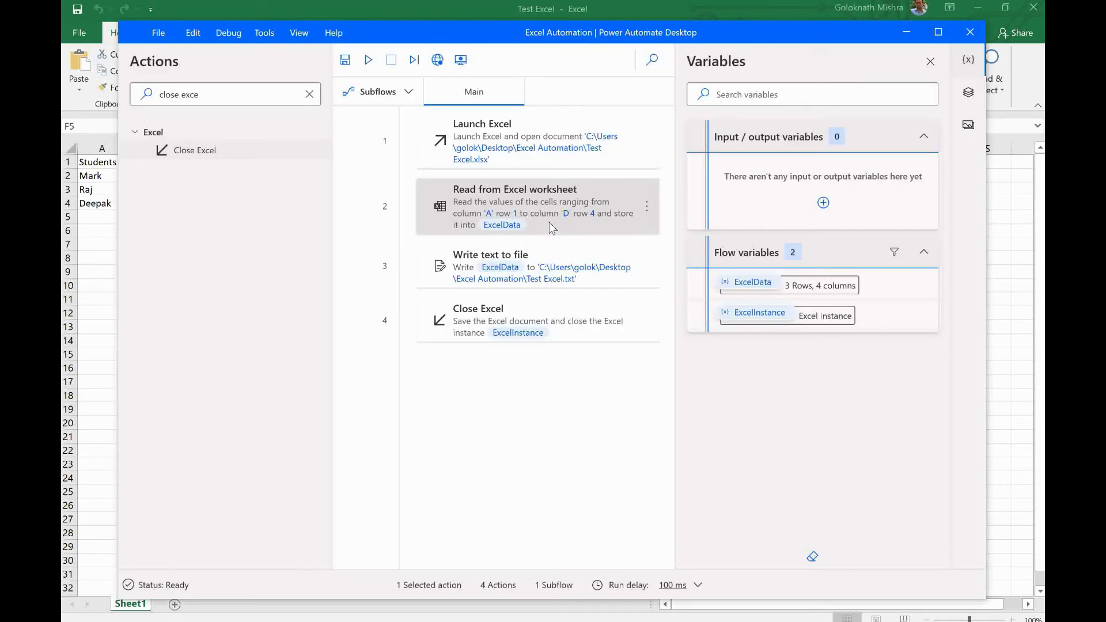
double_click(552, 254)
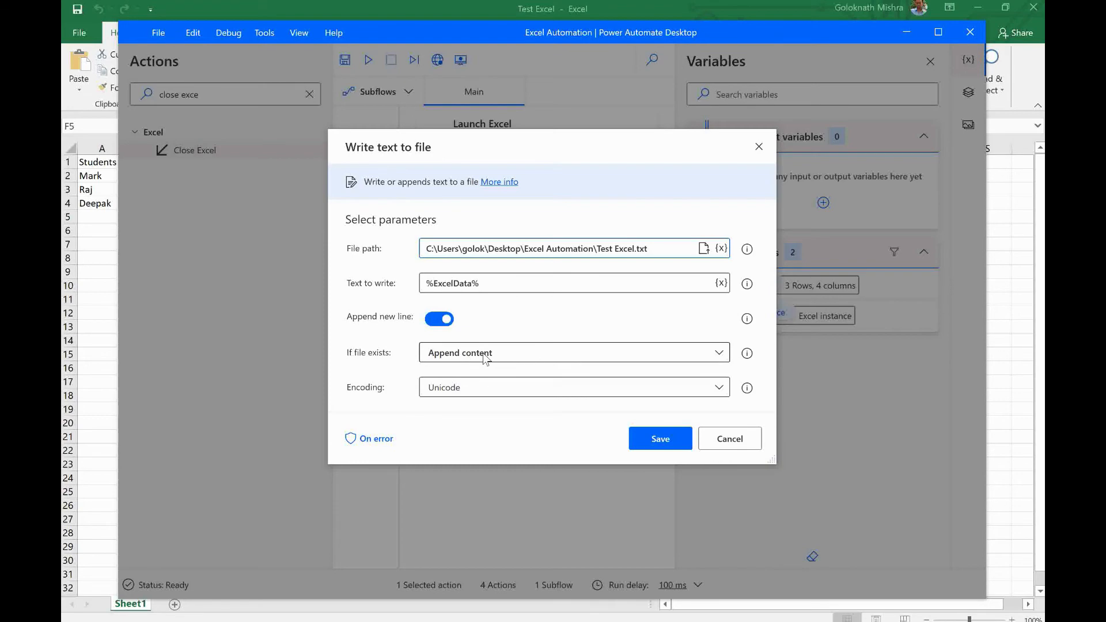
click(738, 445)
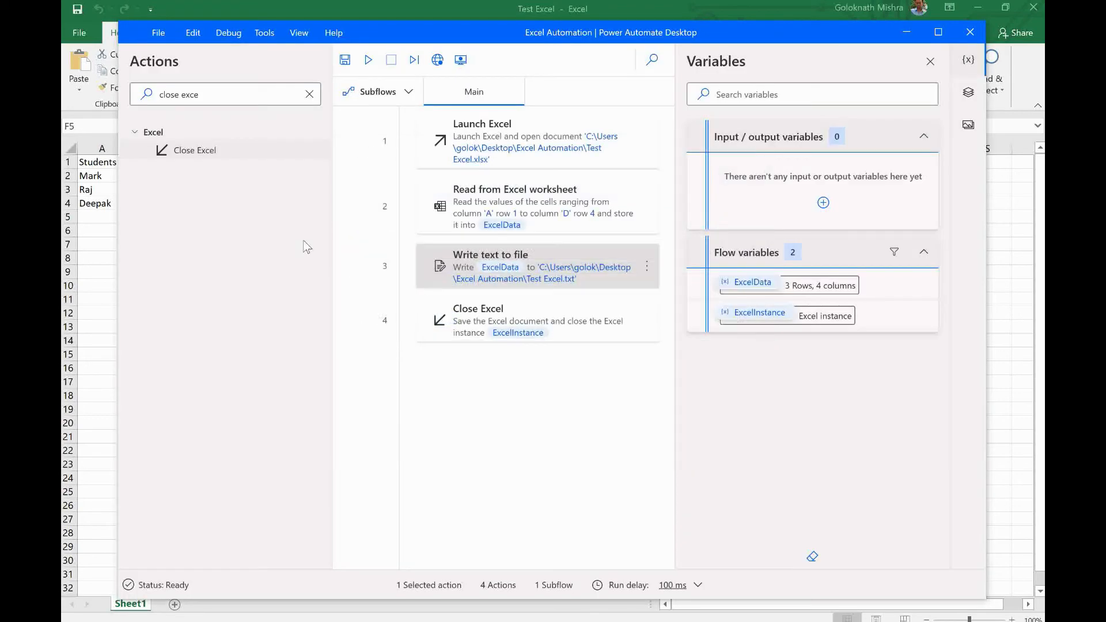
Save the Excel Automation flow and run it with the revised worksheet read settings.
click(346, 62)
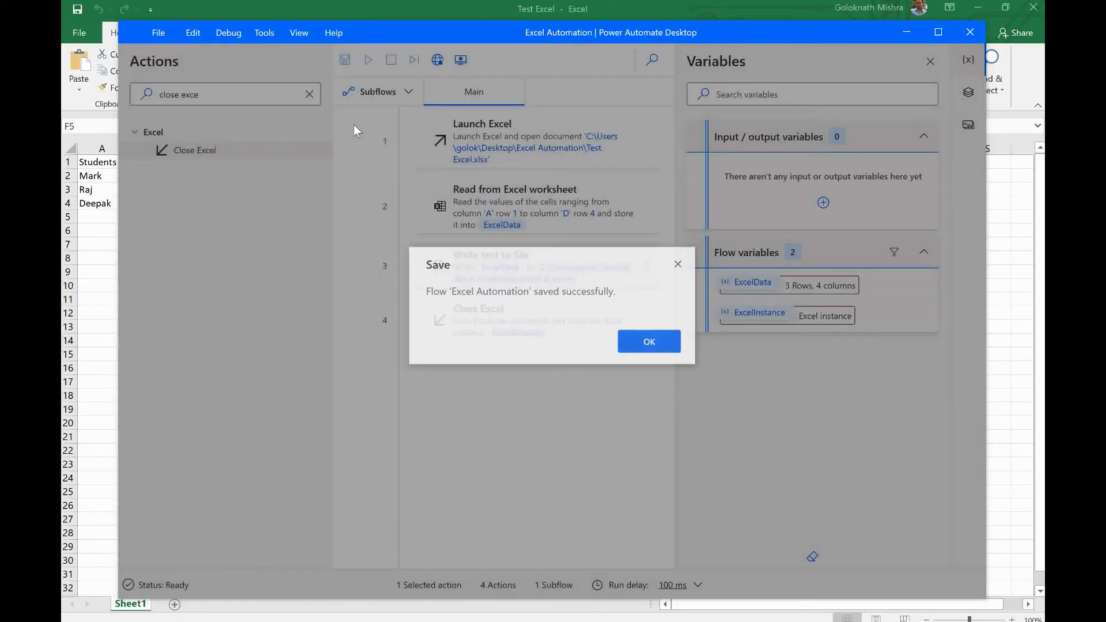
key(Return)
click(371, 59)
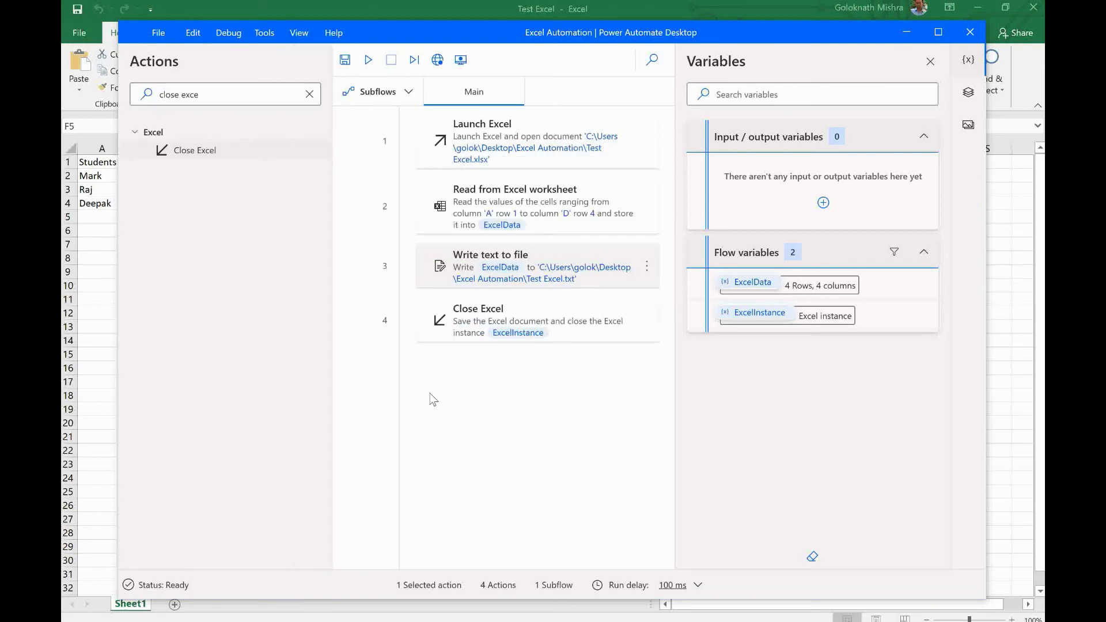
Close the outdated Test Excel text window and reopen the text document from the Excel Automation folder.
mouse_move(794, 621)
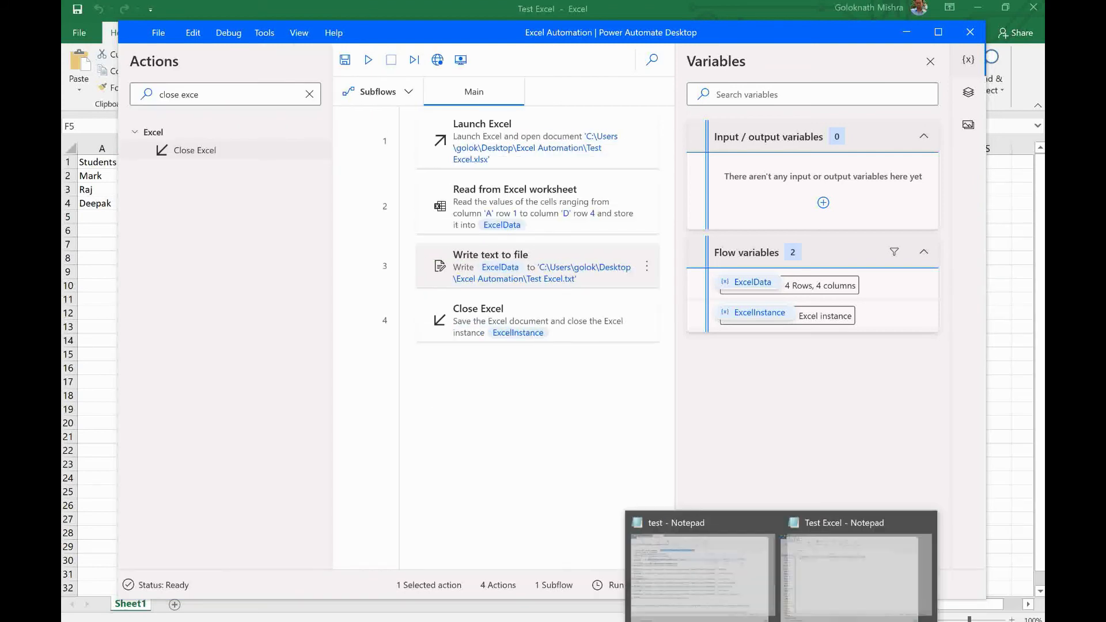
mouse_move(872, 521)
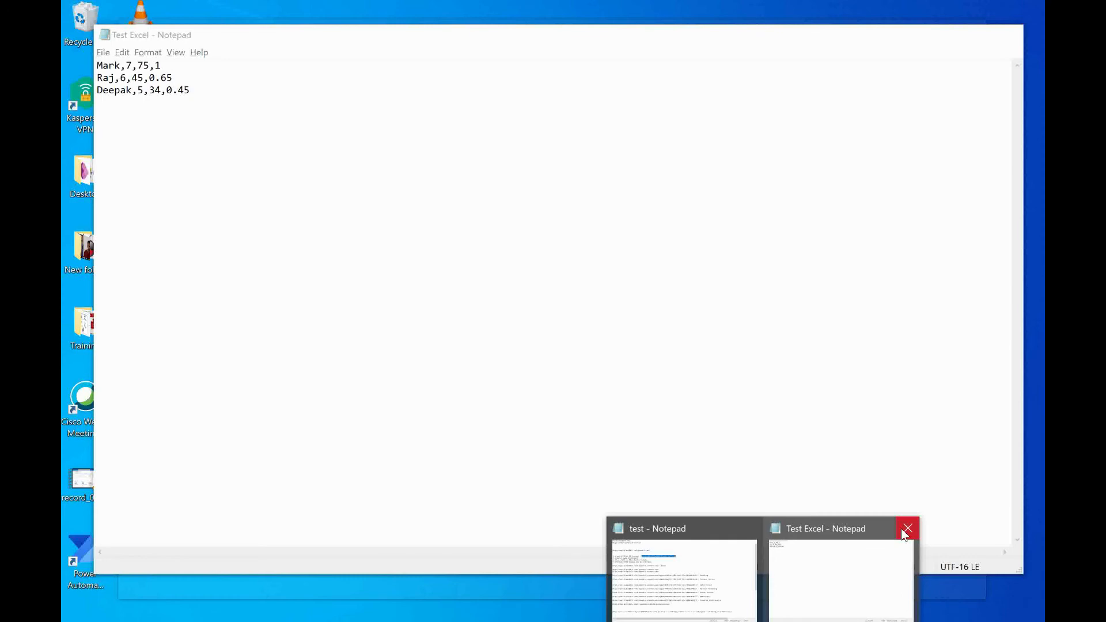
click(905, 533)
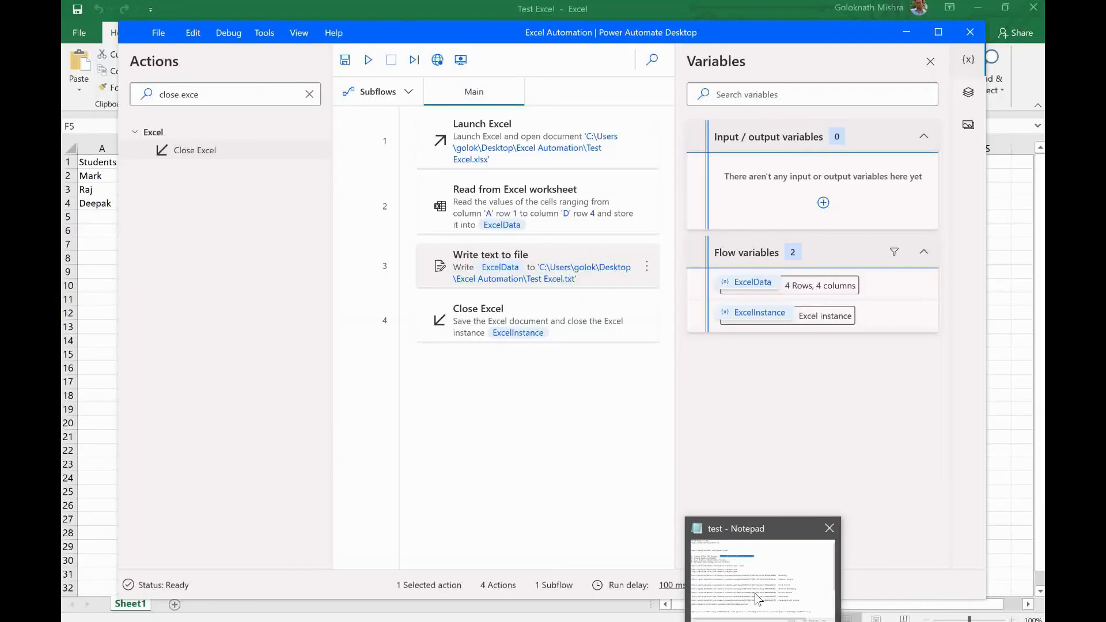
mouse_move(782, 594)
click(847, 576)
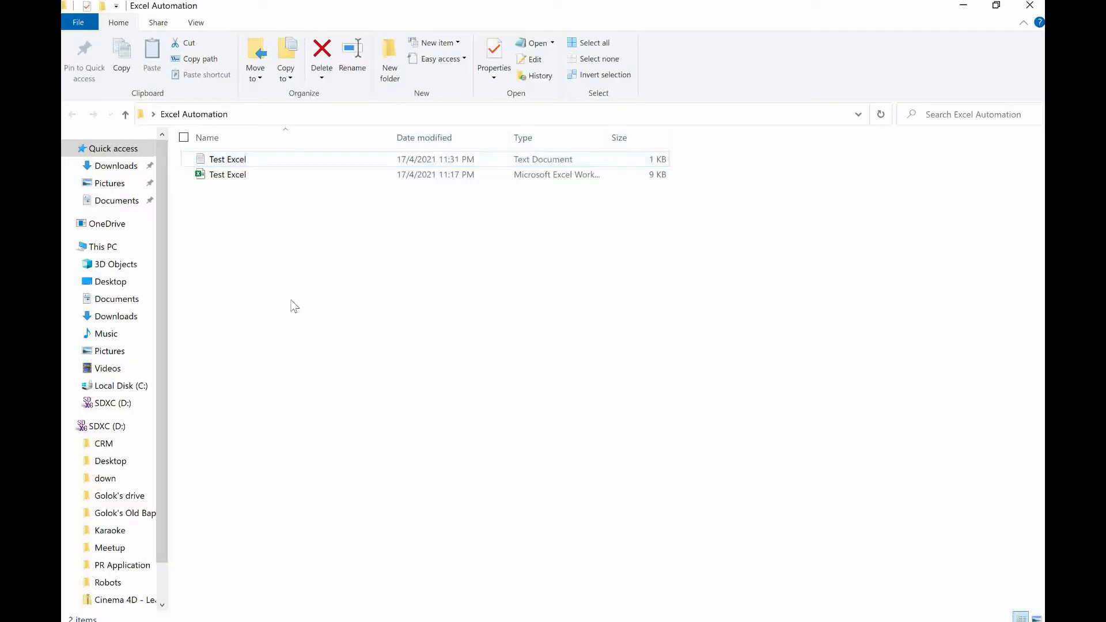
key(Return)
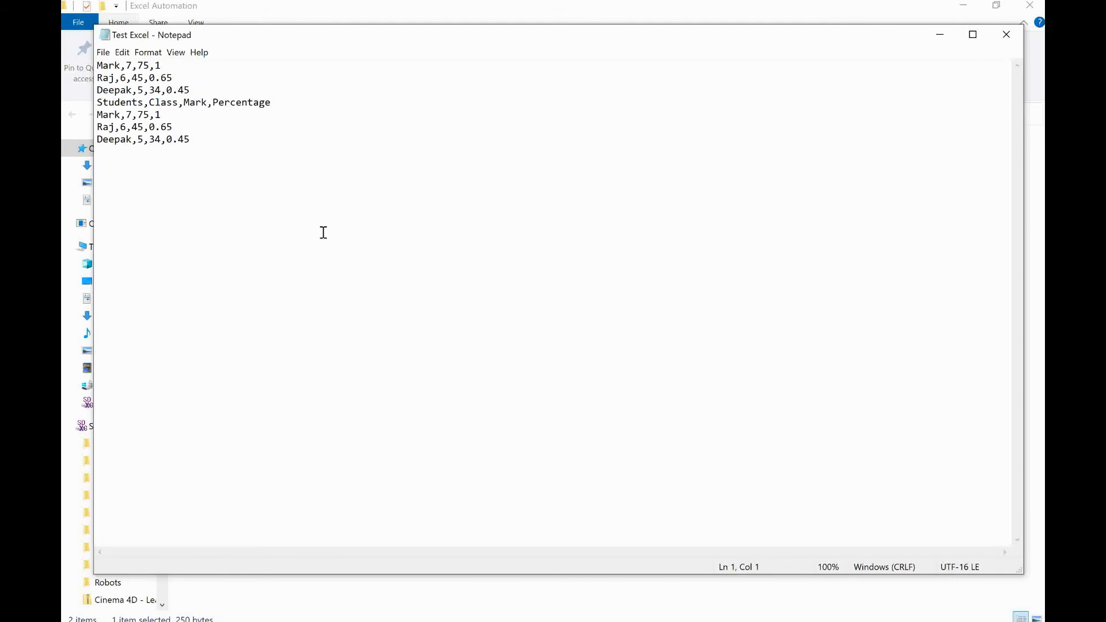
Examine the text file's original rows, the Students,Class,Mark,Percentage header line and the rows appended below it.
drag(102, 65, 164, 129)
click(109, 103)
shift+click(235, 153)
click(235, 153)
drag(114, 104, 210, 150)
click(210, 150)
drag(116, 102, 245, 170)
click(244, 171)
click(120, 103)
drag(135, 117, 203, 197)
click(203, 197)
drag(132, 103, 90, 99)
click(255, 104)
click(285, 101)
drag(275, 104, 91, 99)
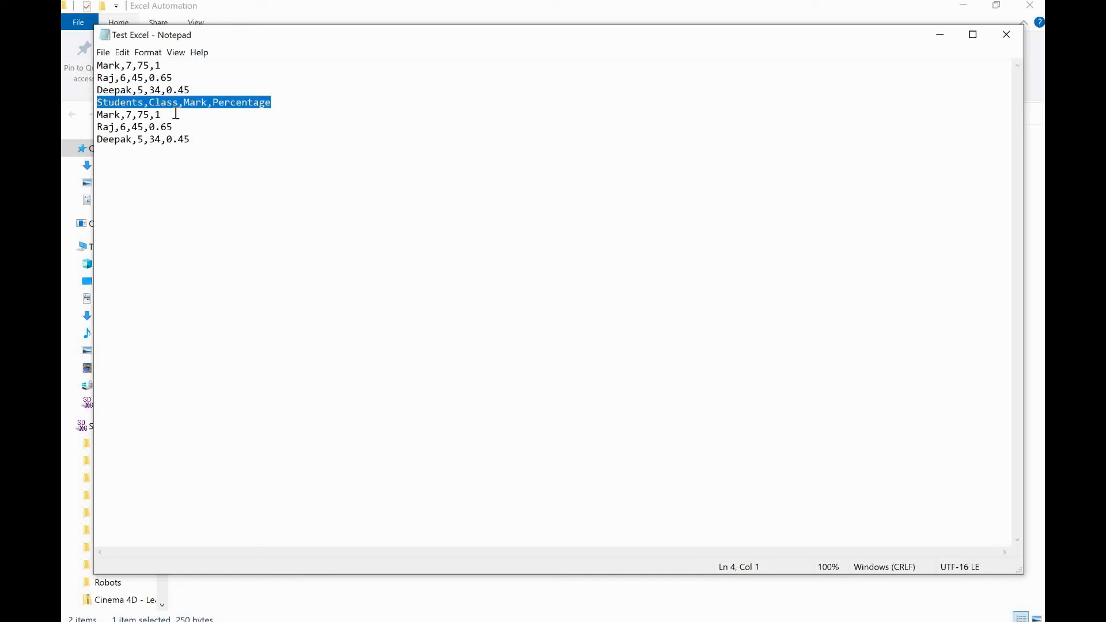
click(291, 111)
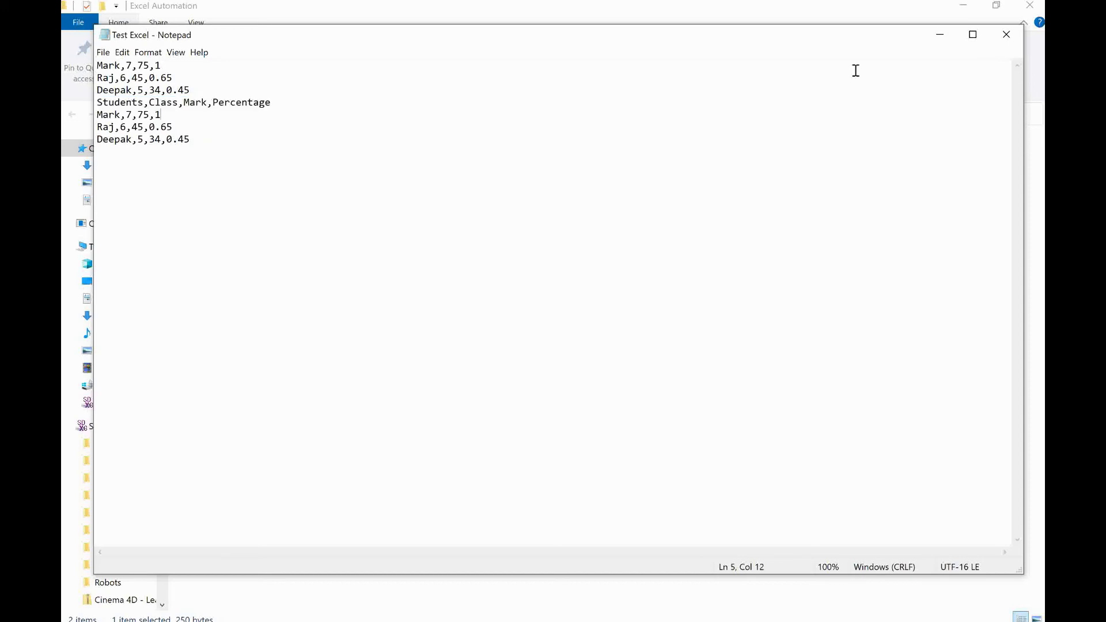
Set If file exists to Overwrite existing content in the Write text to file action and save the action.
click(940, 34)
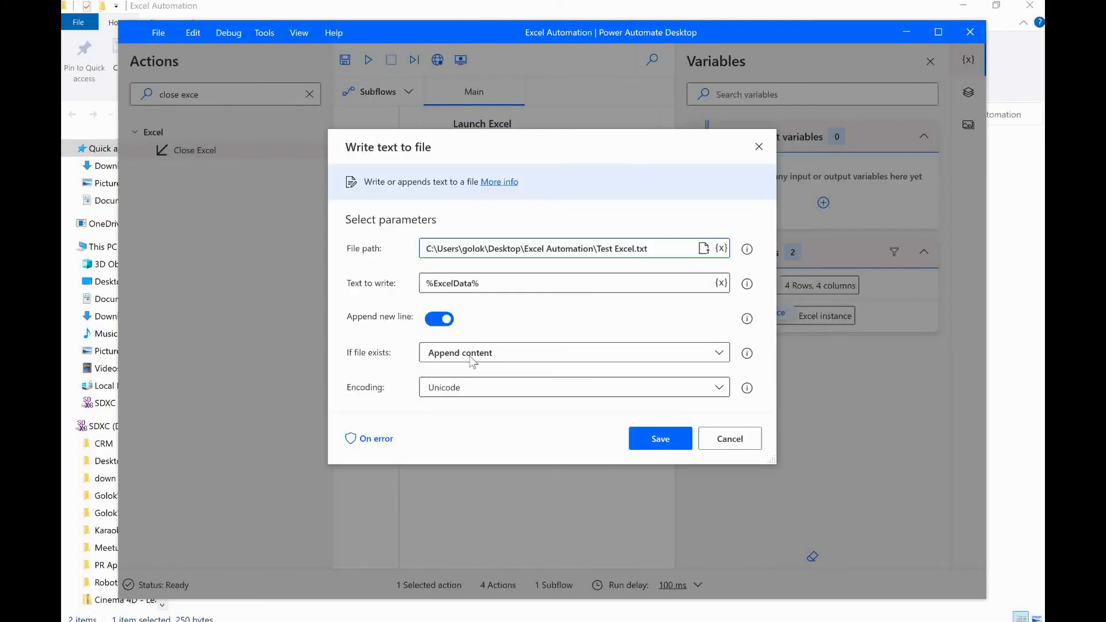
click(477, 358)
click(474, 375)
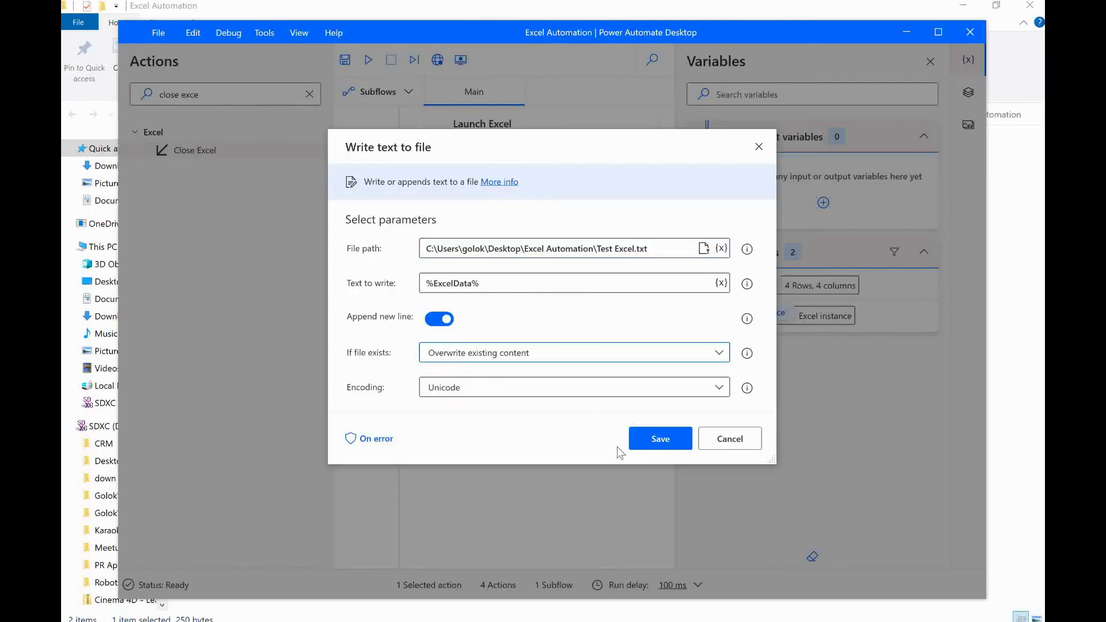
click(665, 441)
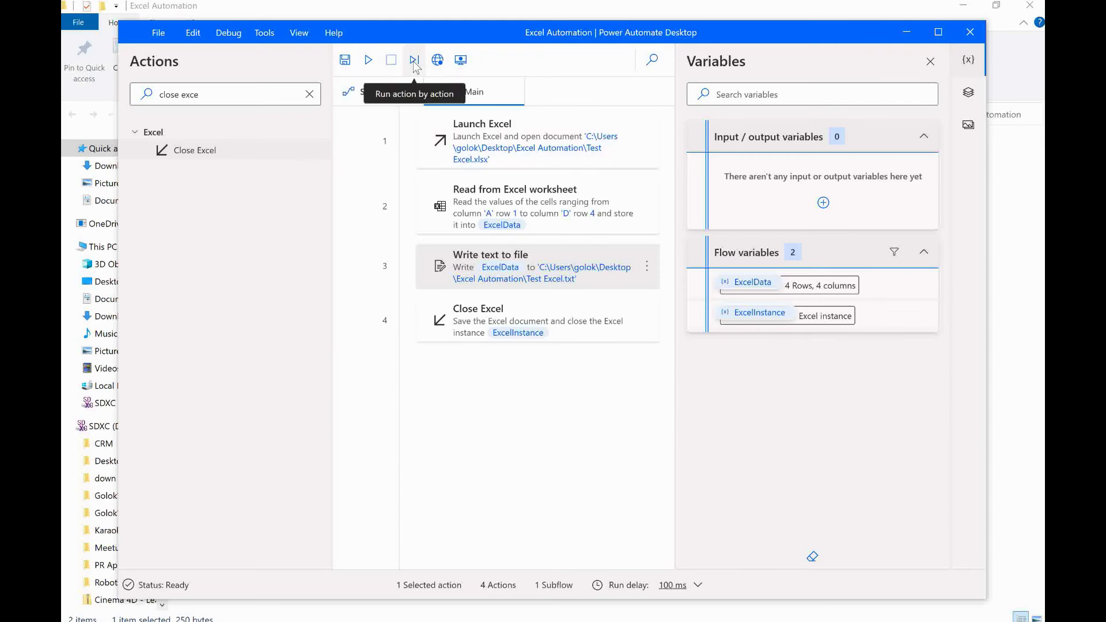
Save the Excel Automation flow and run it again with the overwrite setting.
click(347, 62)
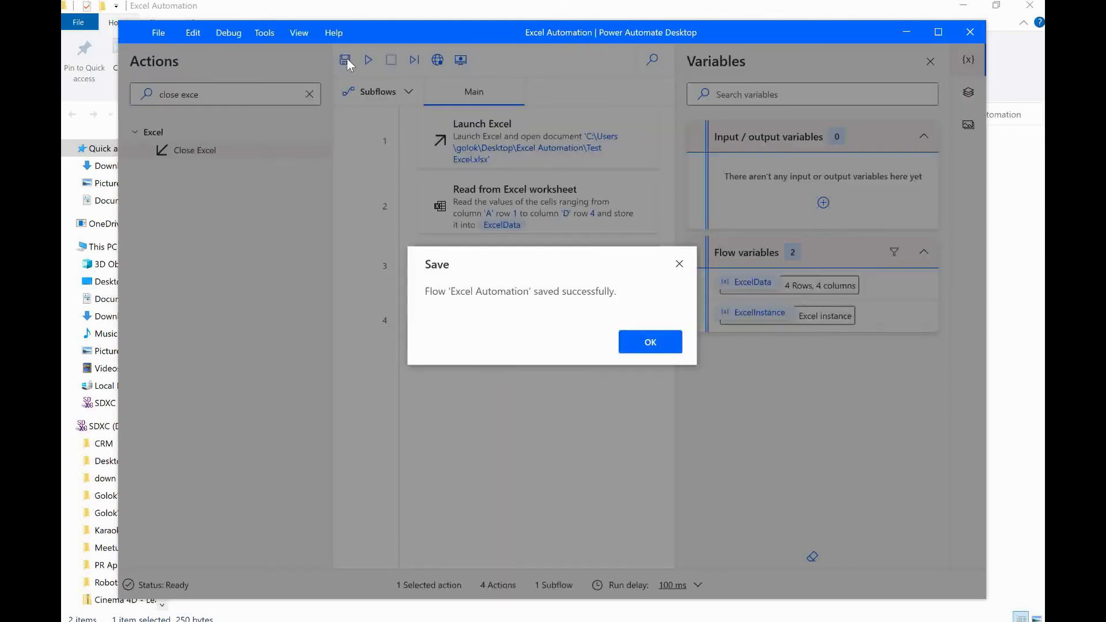
click(663, 348)
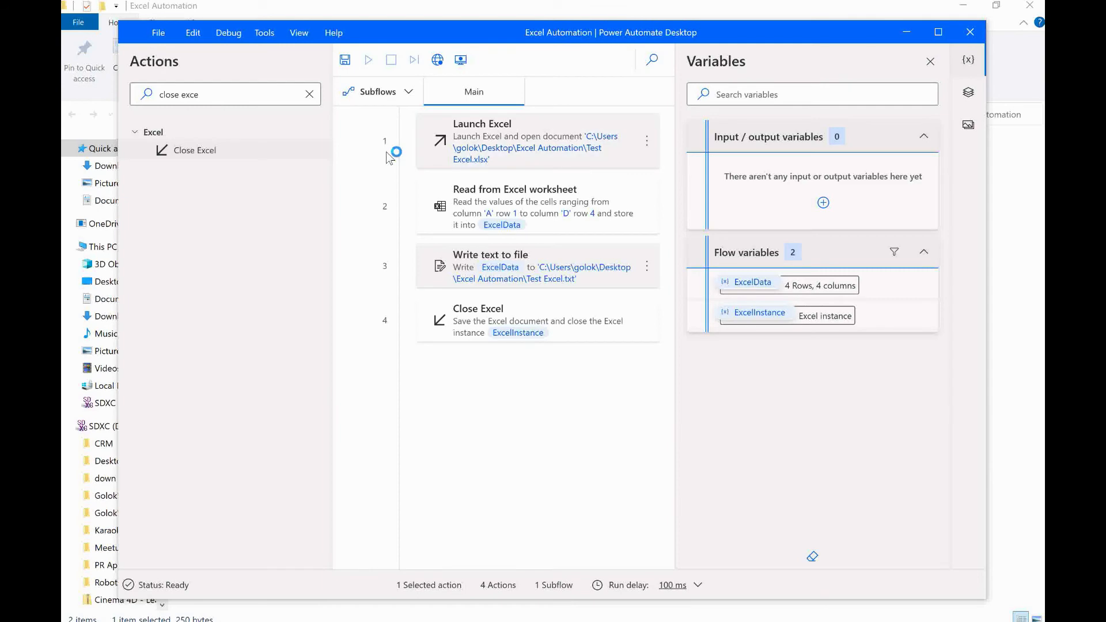
key(F5)
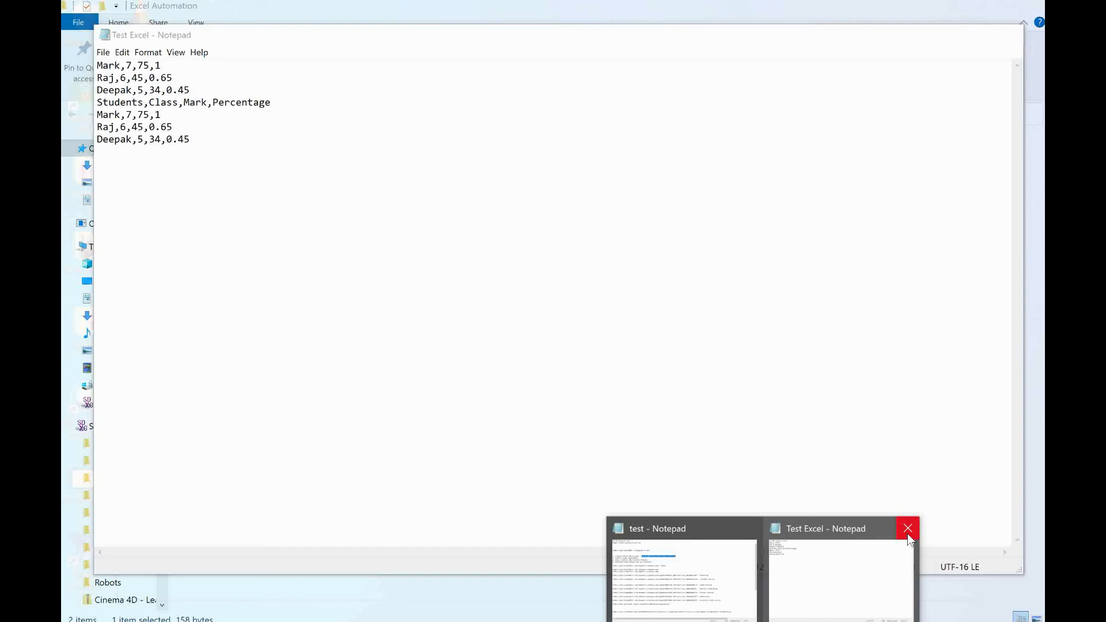
Close the old Test Excel text window and open the rewritten text document from the Excel Automation folder.
click(906, 528)
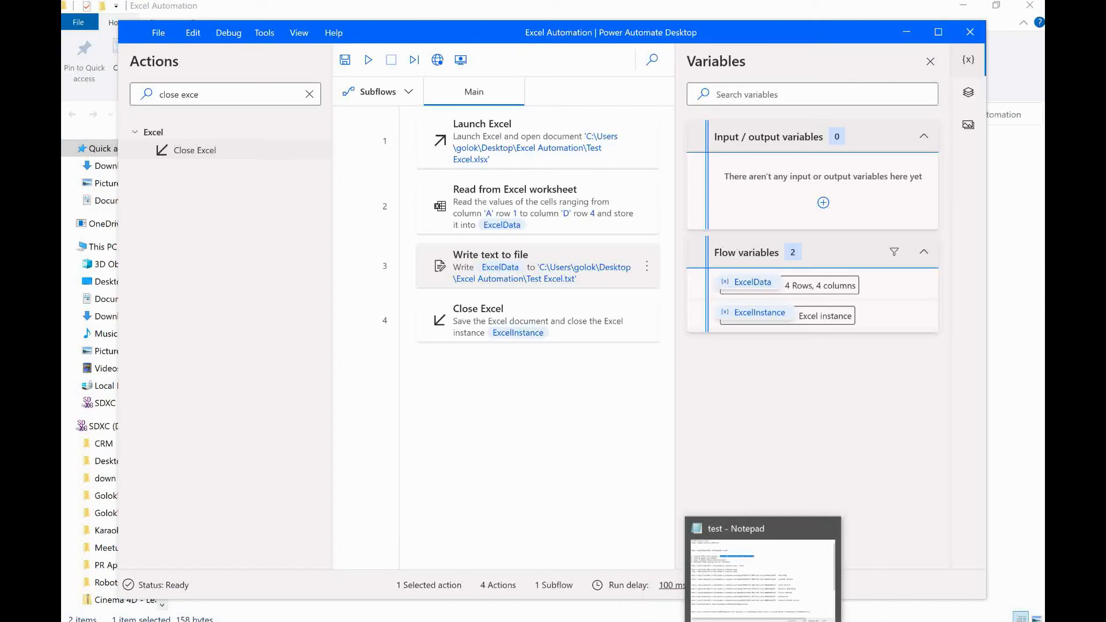
click(878, 570)
double_click(228, 160)
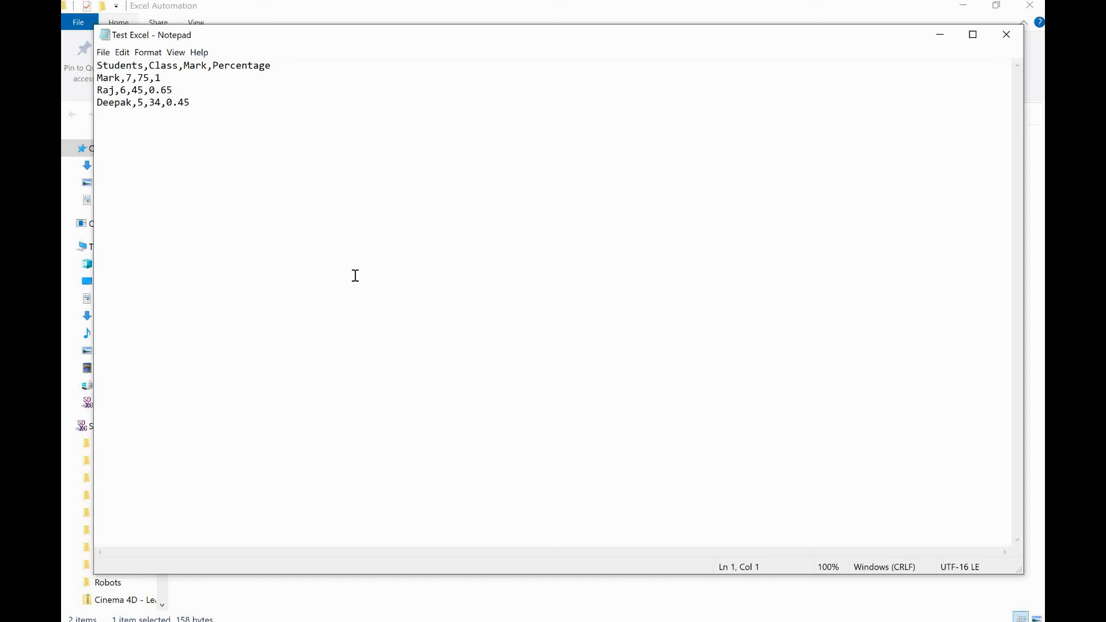
Check the header and student rows in the rewritten text file, then close it and return to the flow.
drag(196, 103, 100, 62)
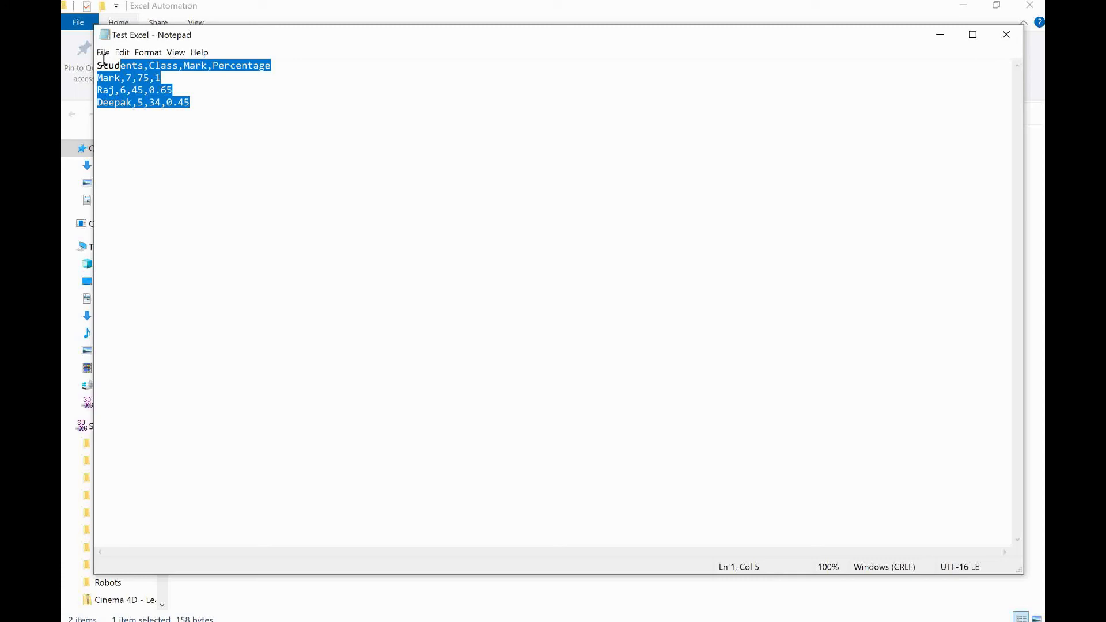
click(183, 127)
drag(98, 65, 216, 117)
click(216, 117)
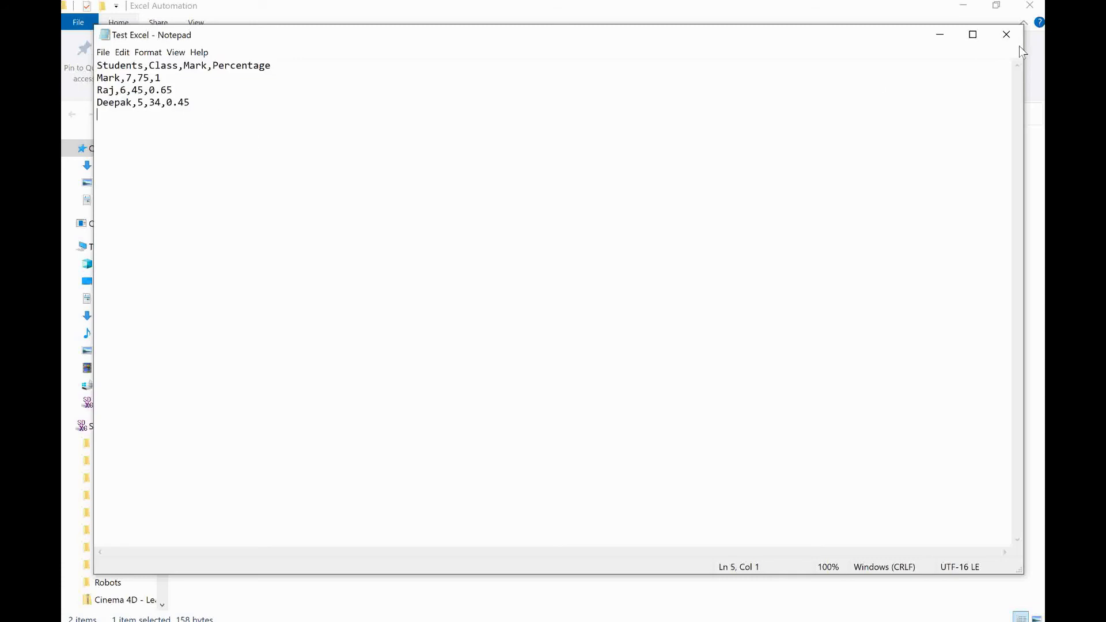
click(1006, 34)
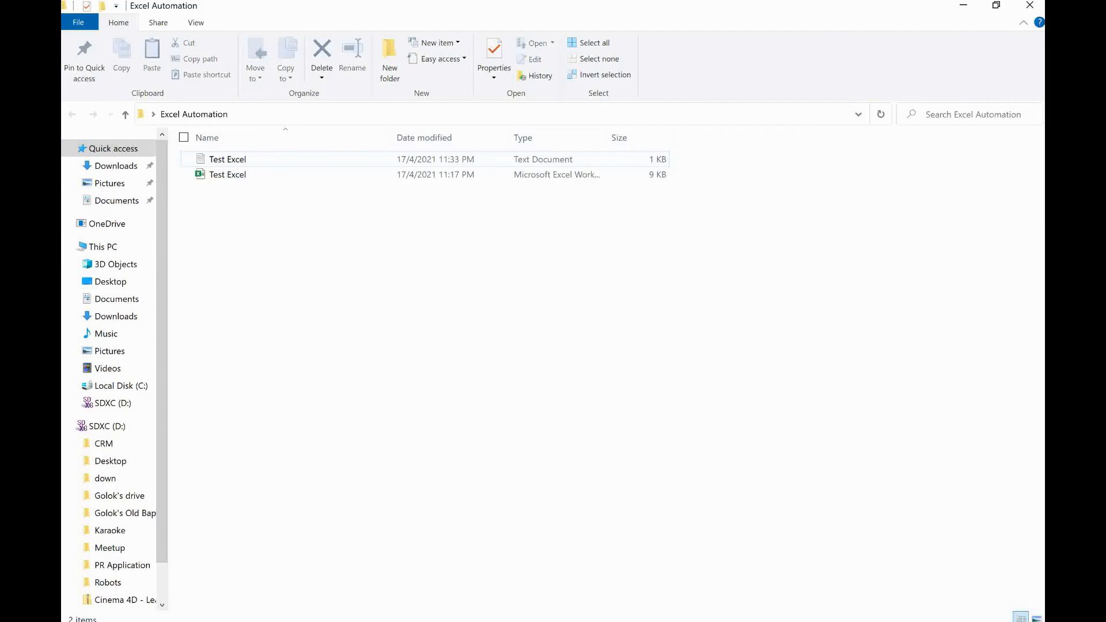
click(964, 5)
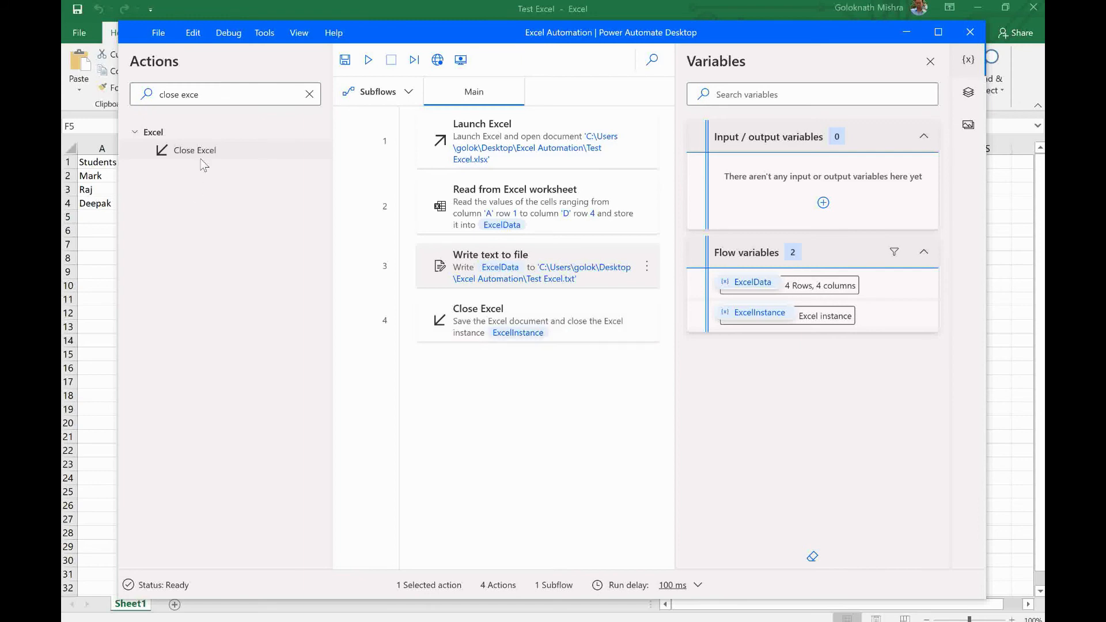
Add a Write to CSV file action between Write text to file and Close Excel, with ExcelData as the variable to write.
click(310, 94)
text(csv)
drag(206, 167, 497, 302)
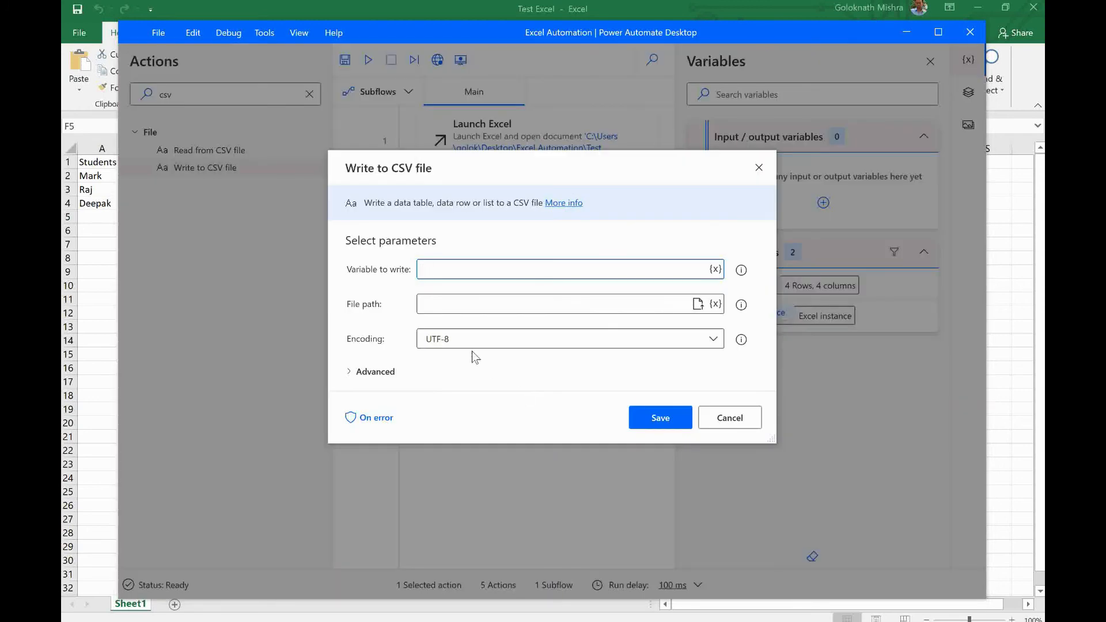
click(715, 269)
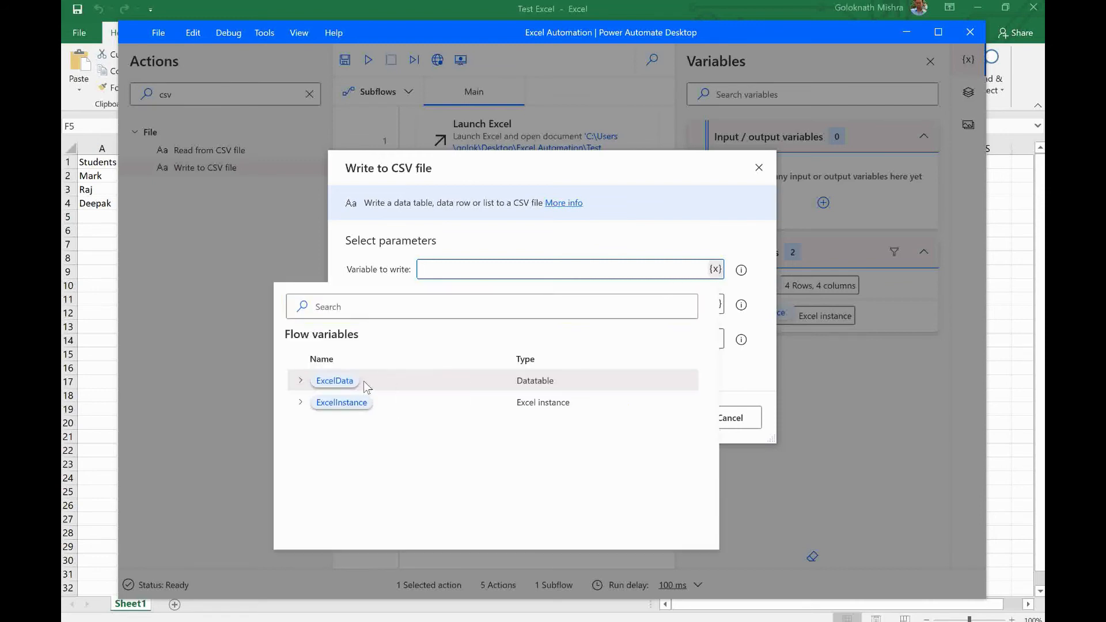
click(429, 391)
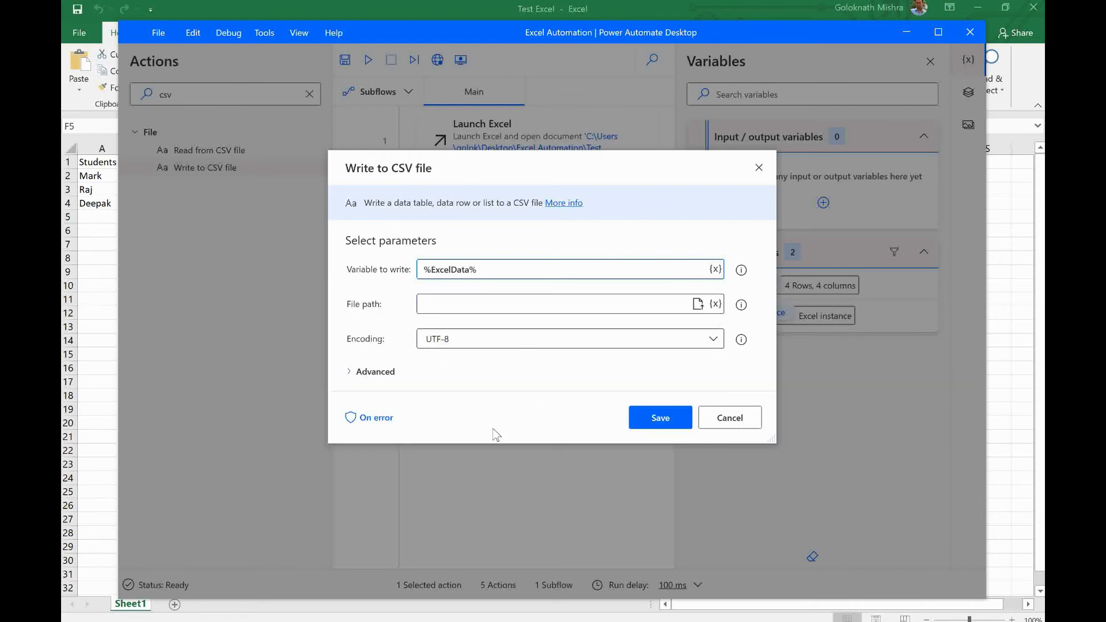
Set the CSV action's file path to Test Excel.csv in the Excel Automation folder on the Desktop.
click(698, 304)
double_click(614, 270)
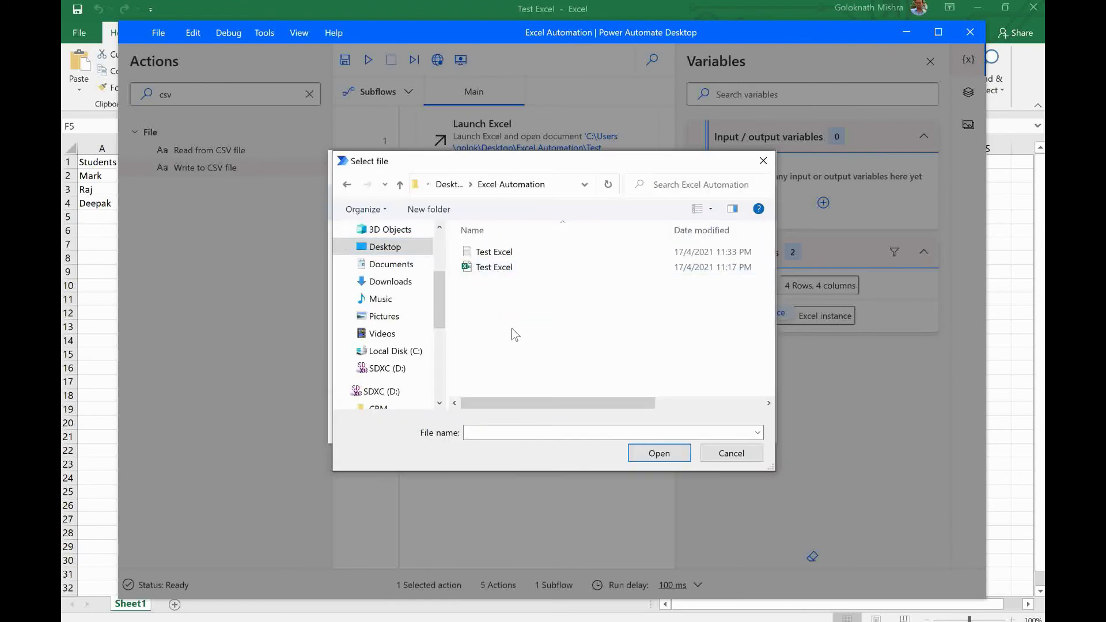
click(479, 434)
text(Test Ex)
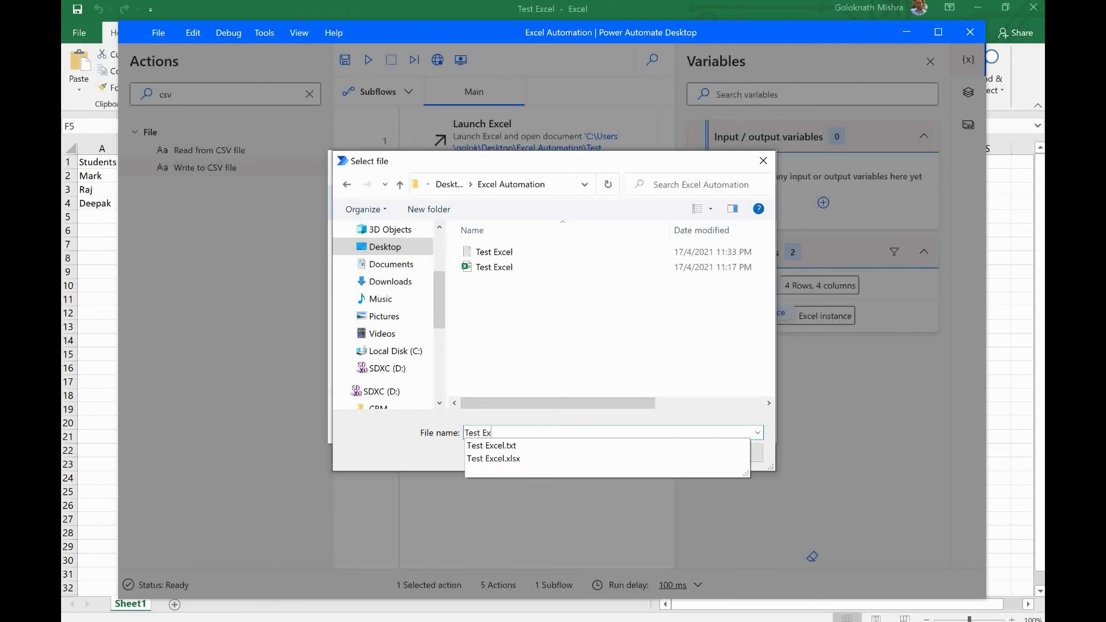
text(cel.csv)
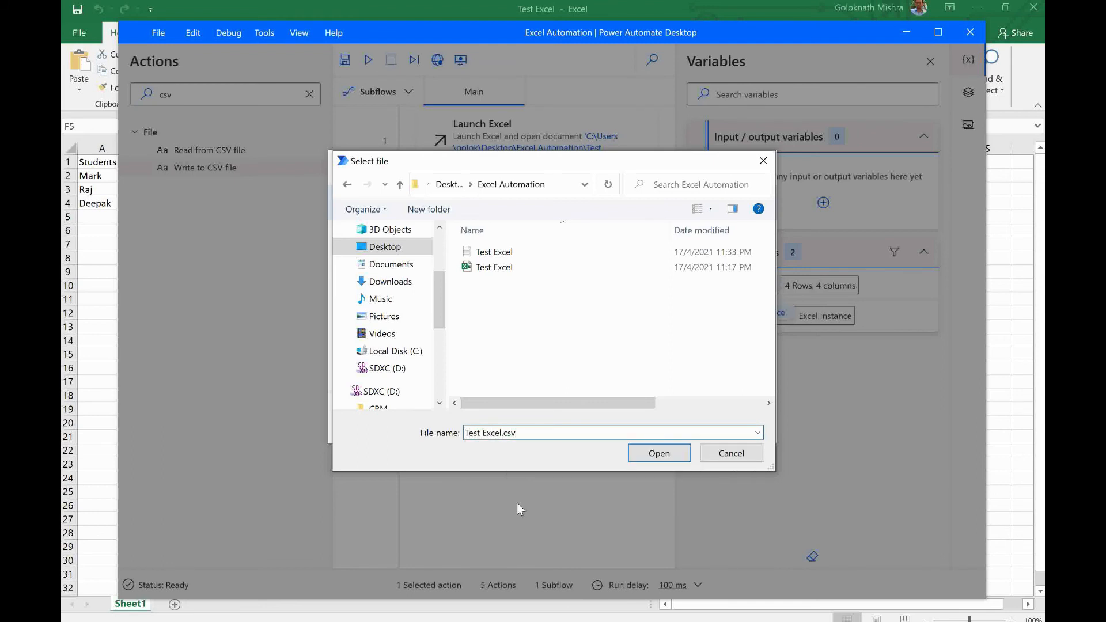
click(659, 453)
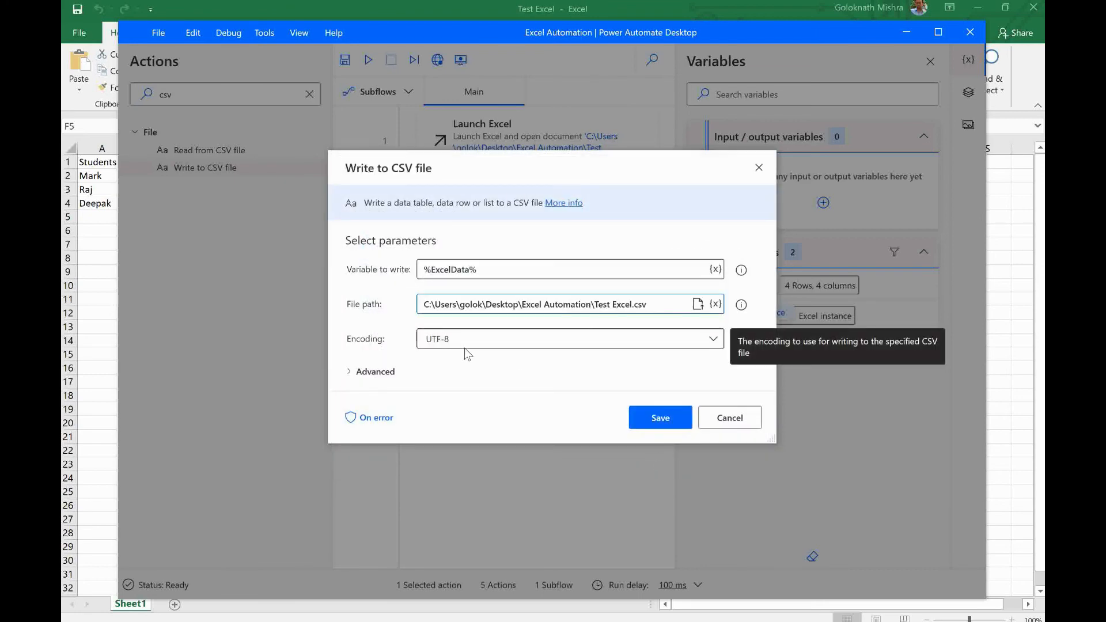
Enable Include column names, keep Overwrite existing content and the System default separator, and save the Write to CSV file action.
click(360, 373)
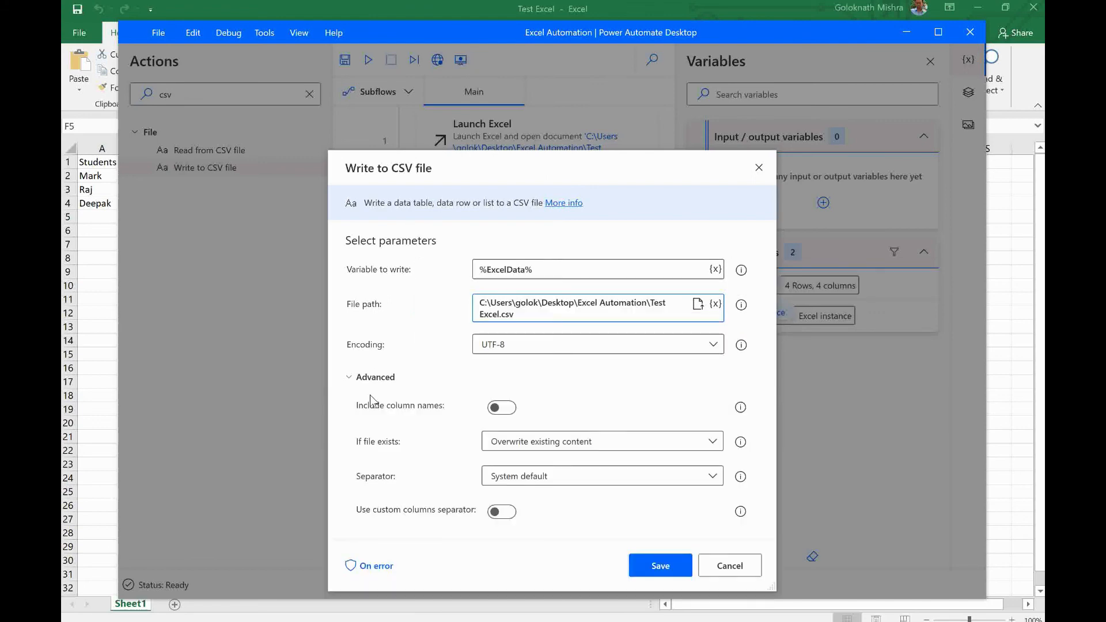
click(493, 409)
click(713, 443)
click(713, 445)
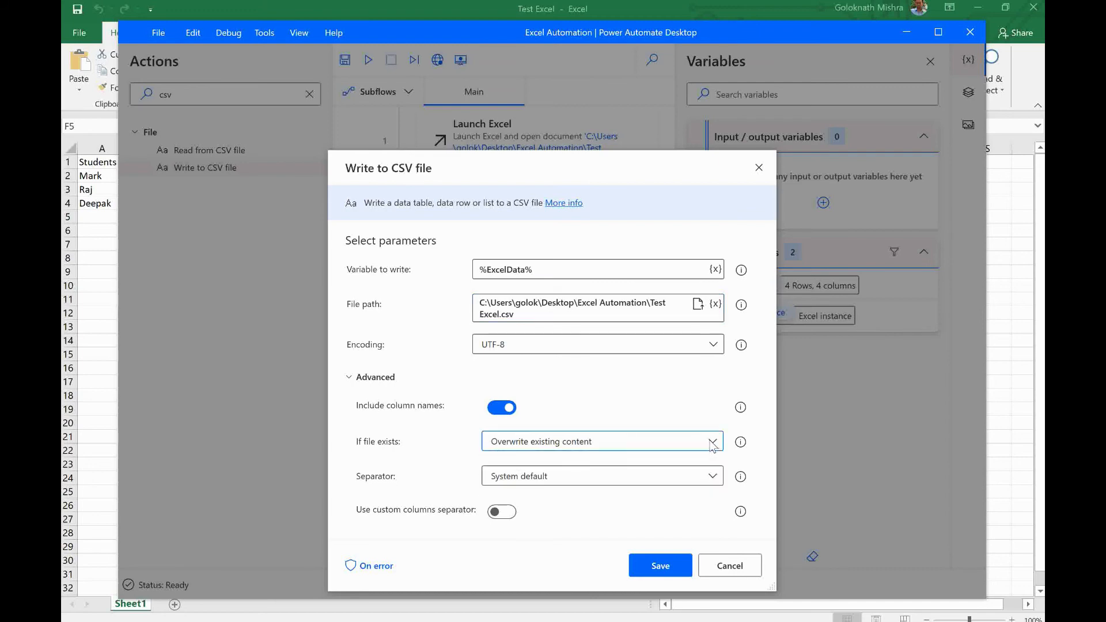
click(604, 477)
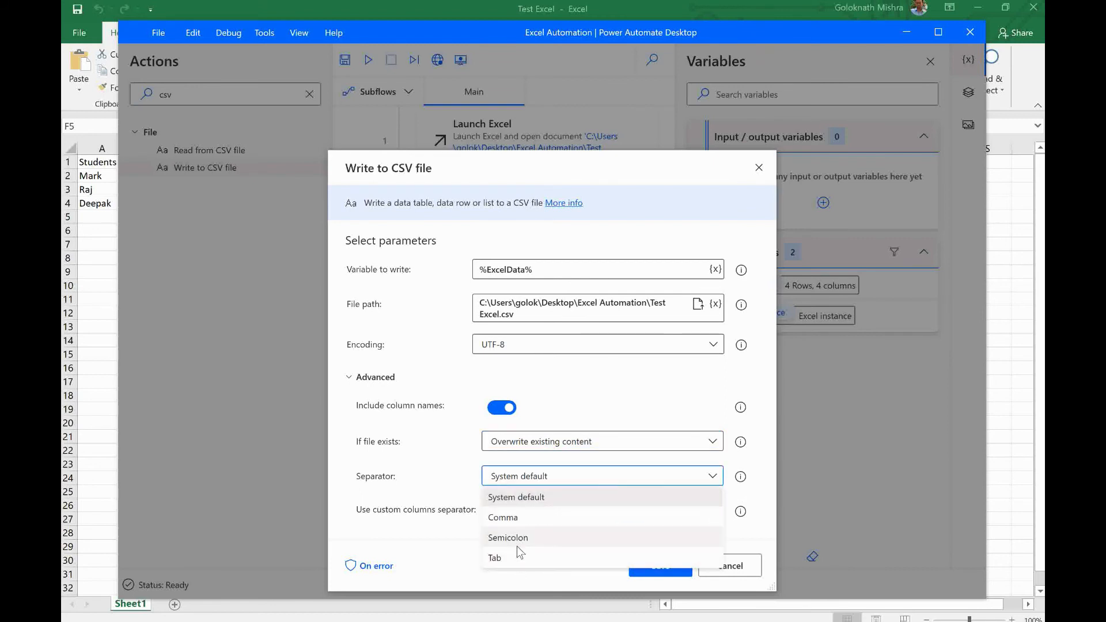
click(511, 497)
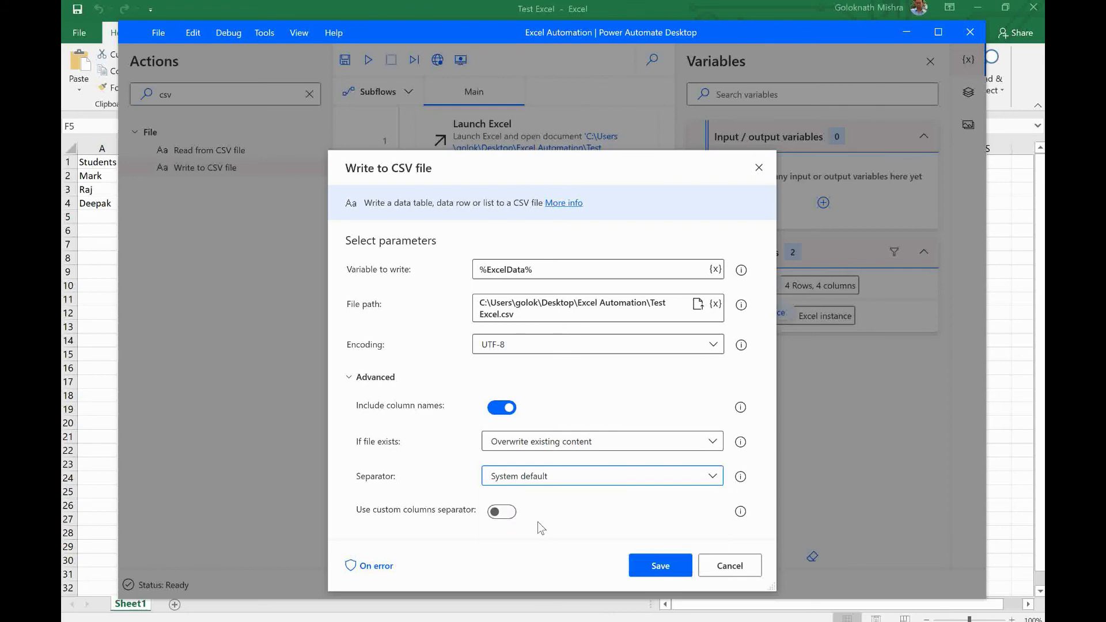
click(501, 513)
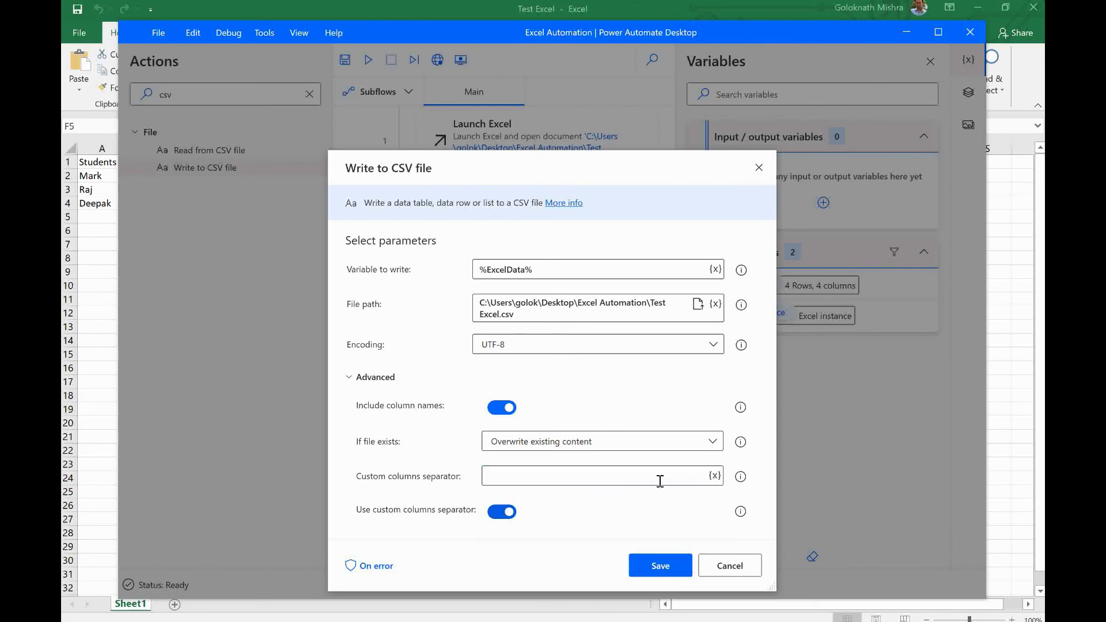
click(500, 513)
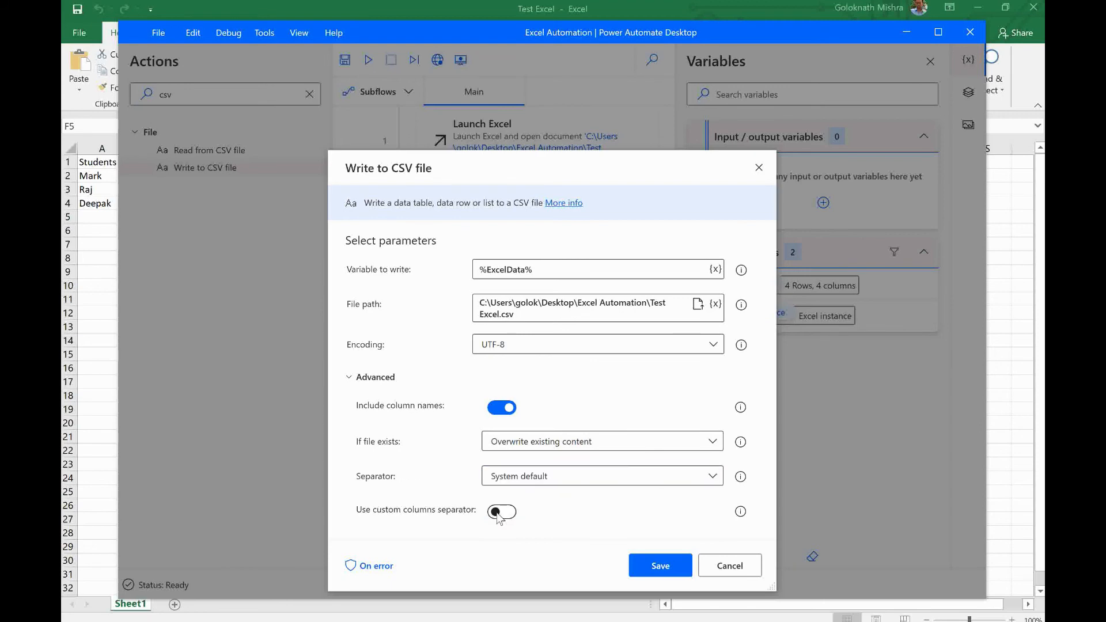
click(662, 566)
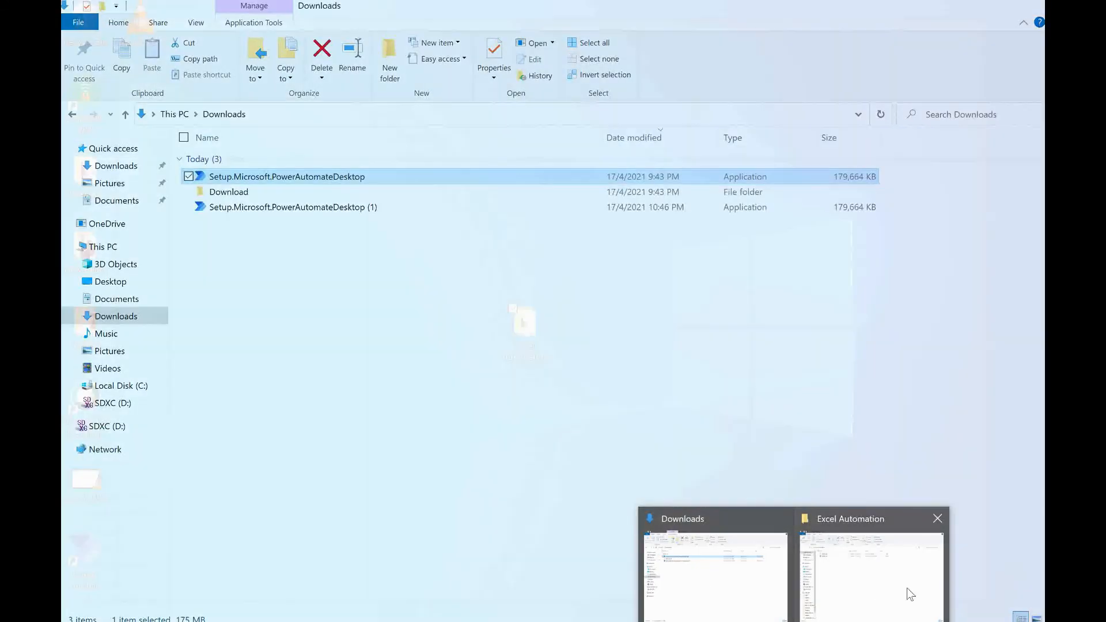
Switch to the Test Excel workbook and add the header "email address" in cell E1.
mouse_move(901, 584)
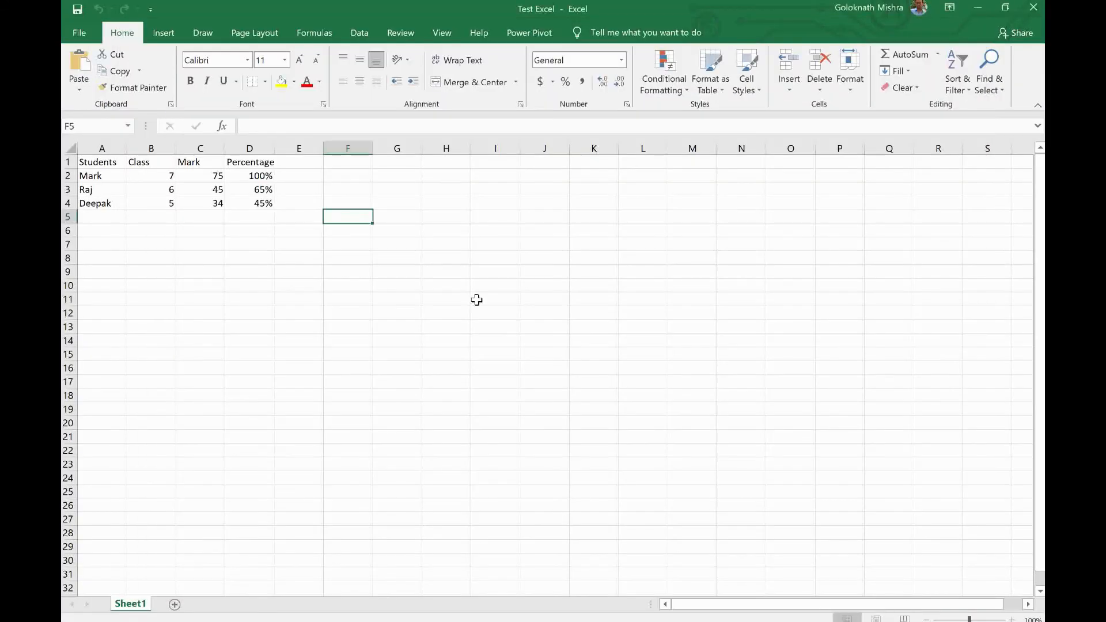
click(476, 300)
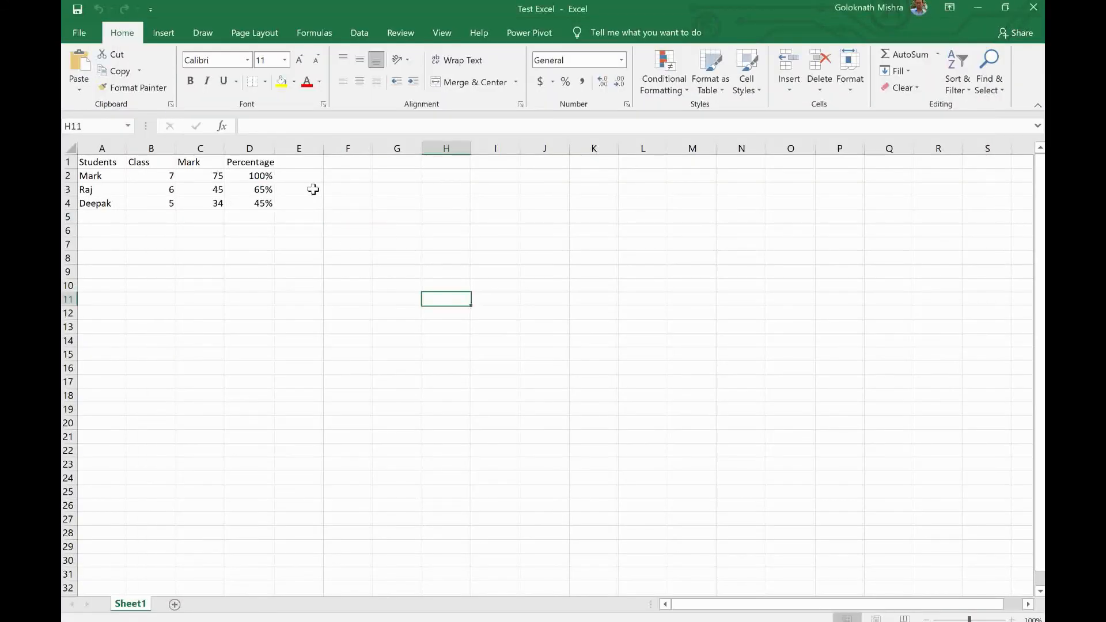
click(262, 176)
click(198, 228)
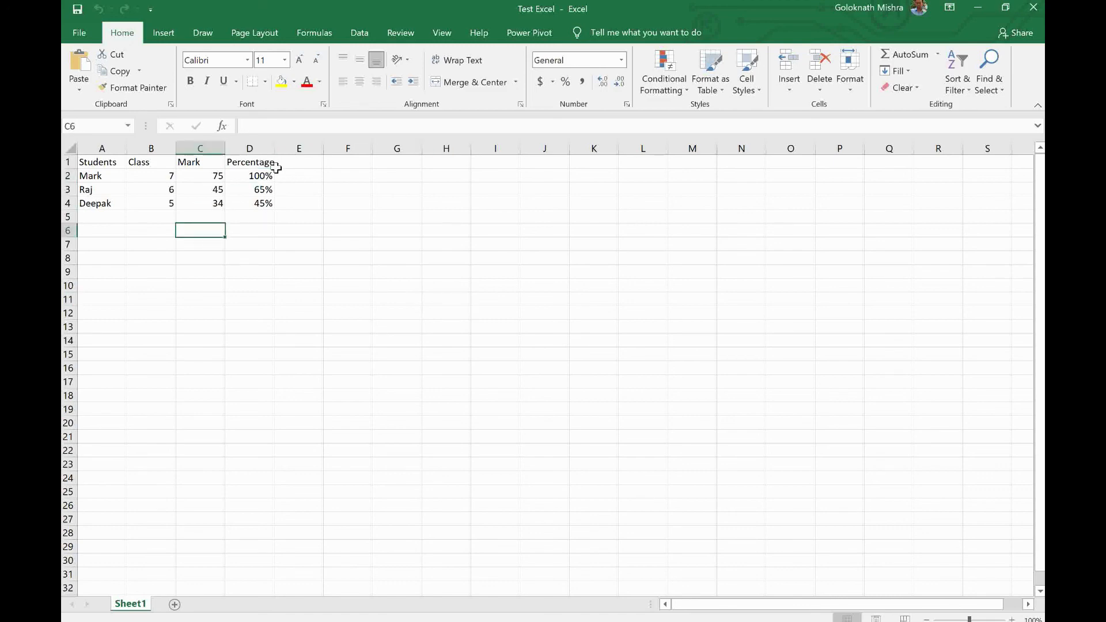
click(297, 162)
text(email a)
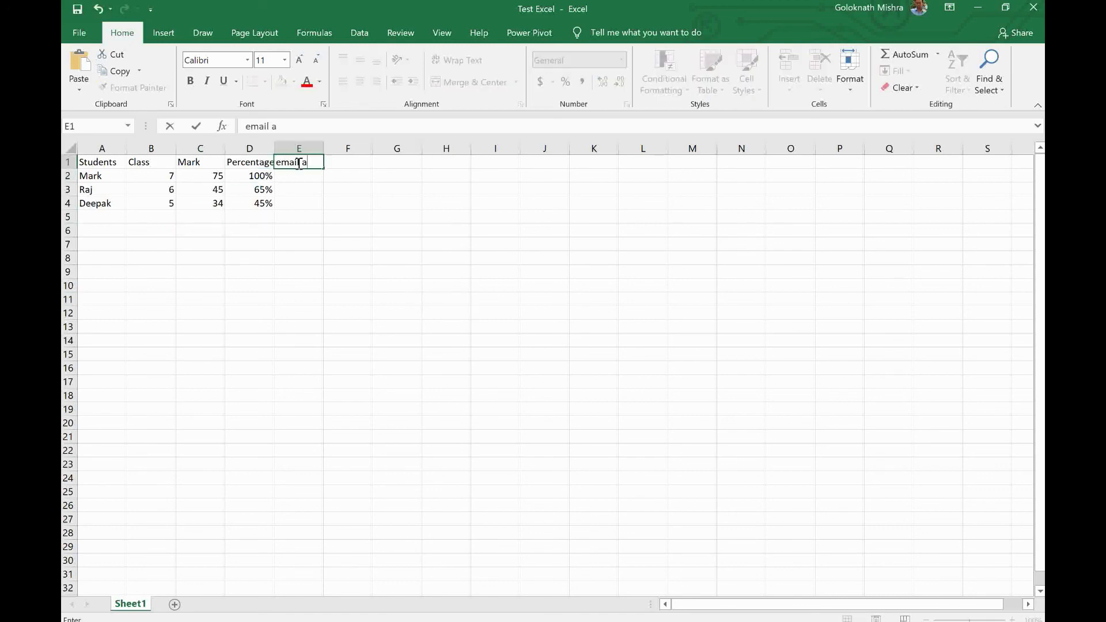
key(BackSpace)
key(BackSpace)
key(BackSpace)
key(BackSpace)
key(BackSpace)
text(address)
key(Return)
Enter an email address for each of the three students in cells E2 to E4.
text(a@test.com)
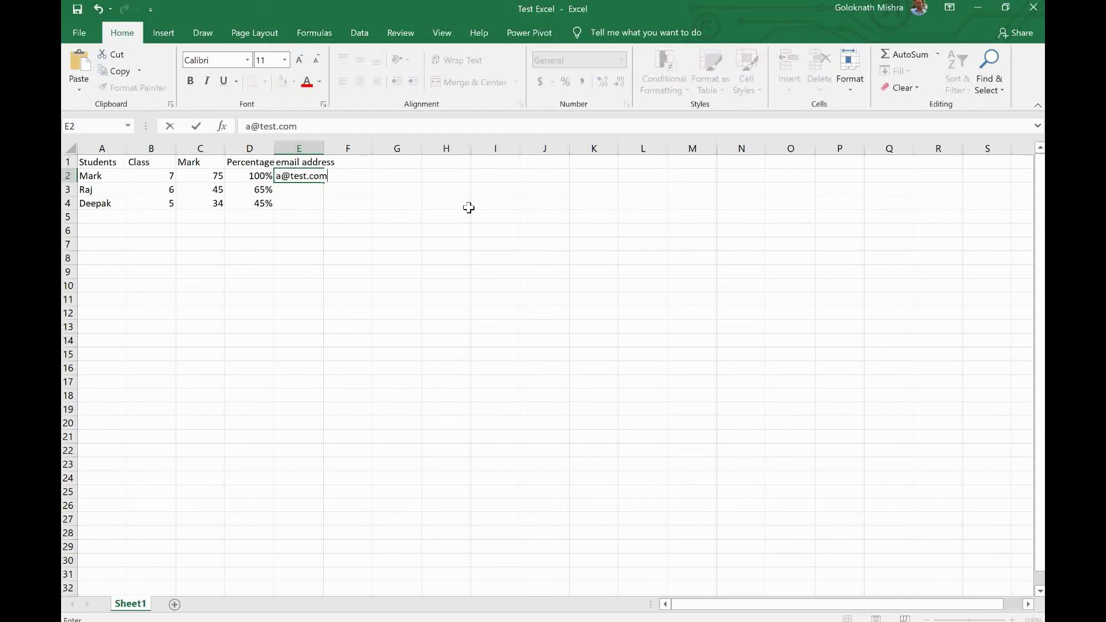
key(Return)
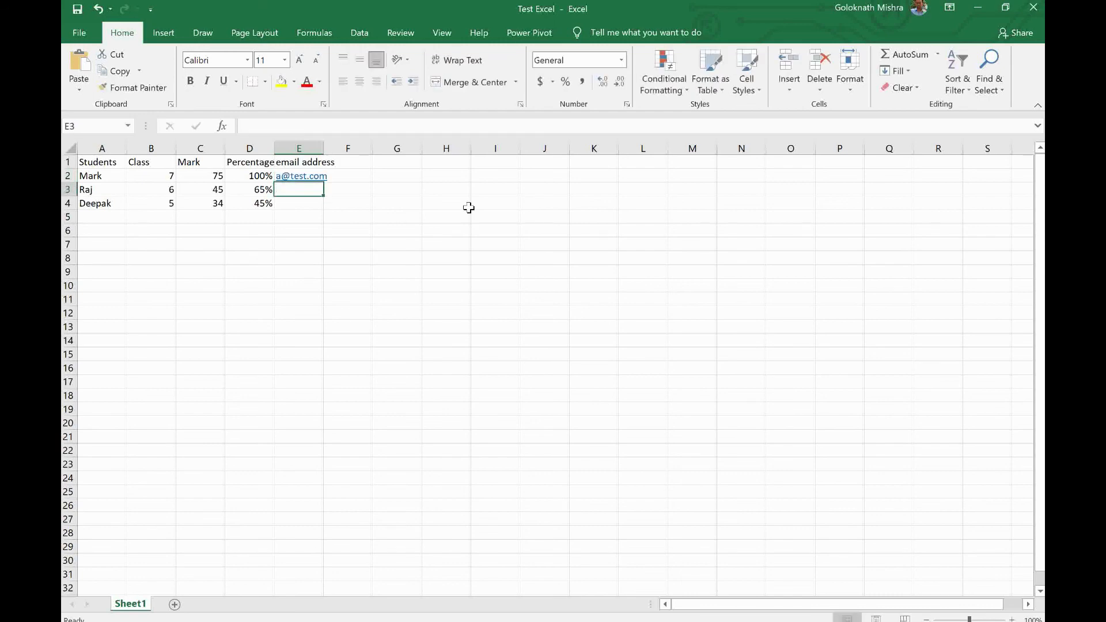
text(b@test1.com)
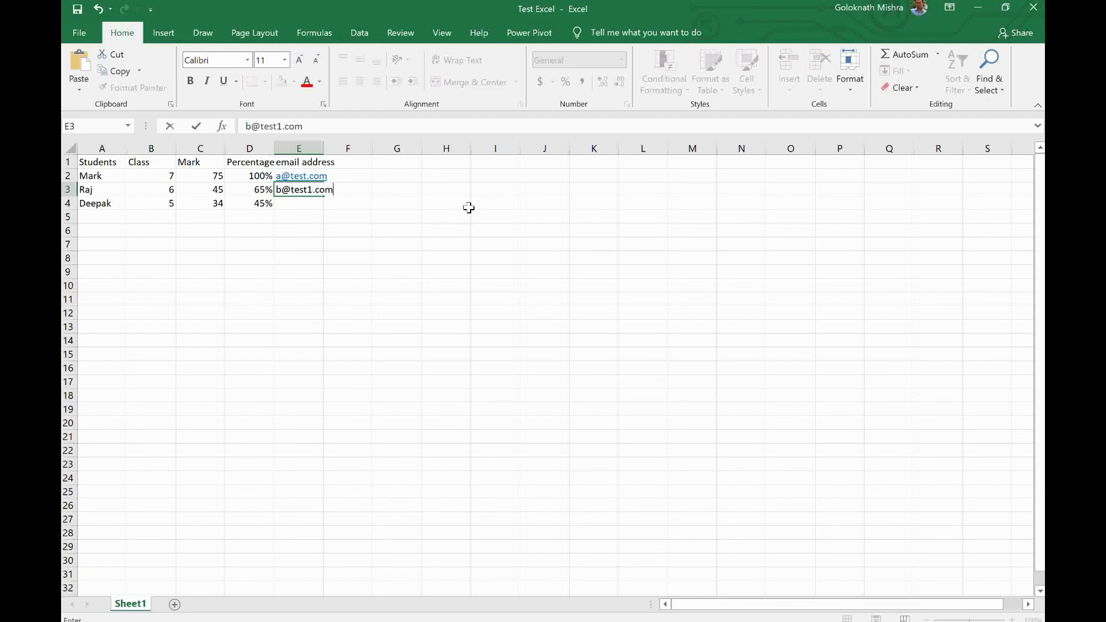
key(Return)
text(c@)
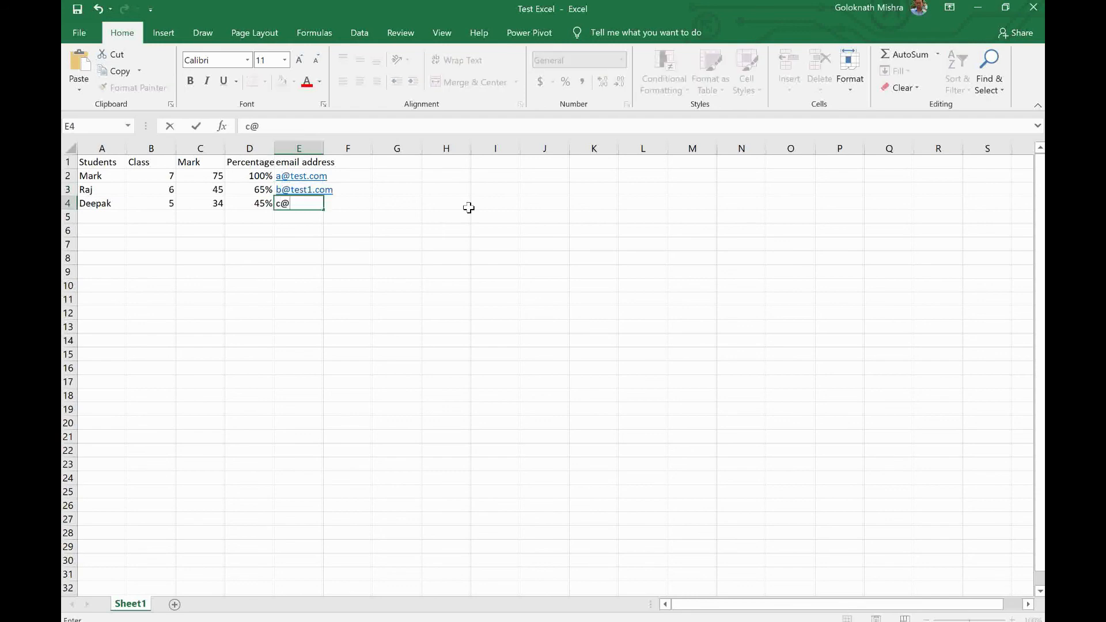
text(test3.com)
key(Return)
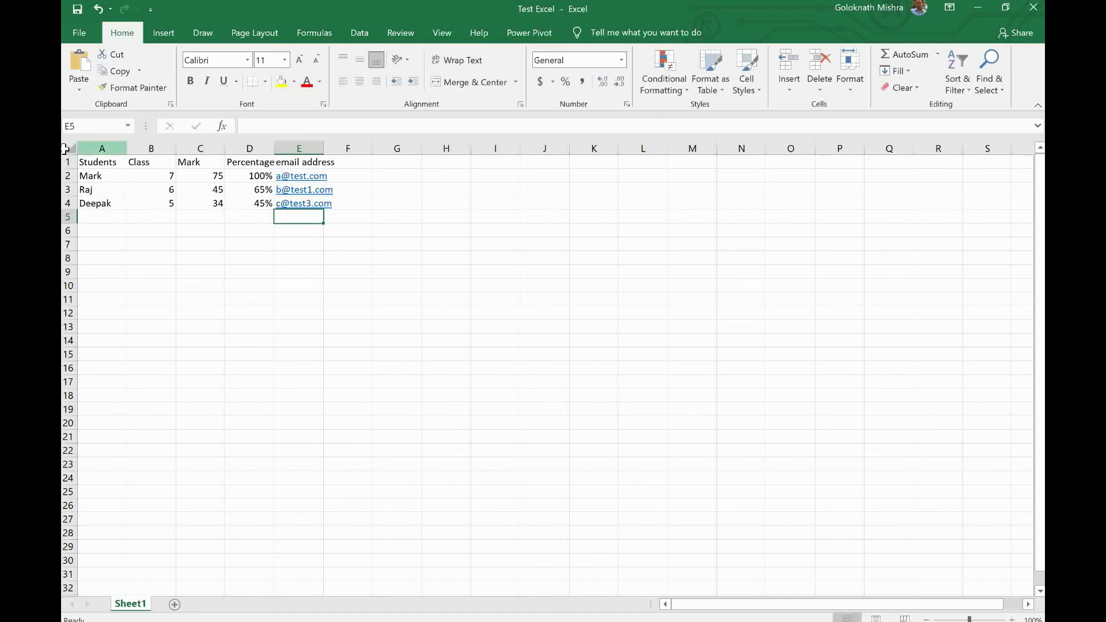
Autofit the width of all columns in the worksheet.
click(65, 149)
double_click(274, 148)
click(321, 255)
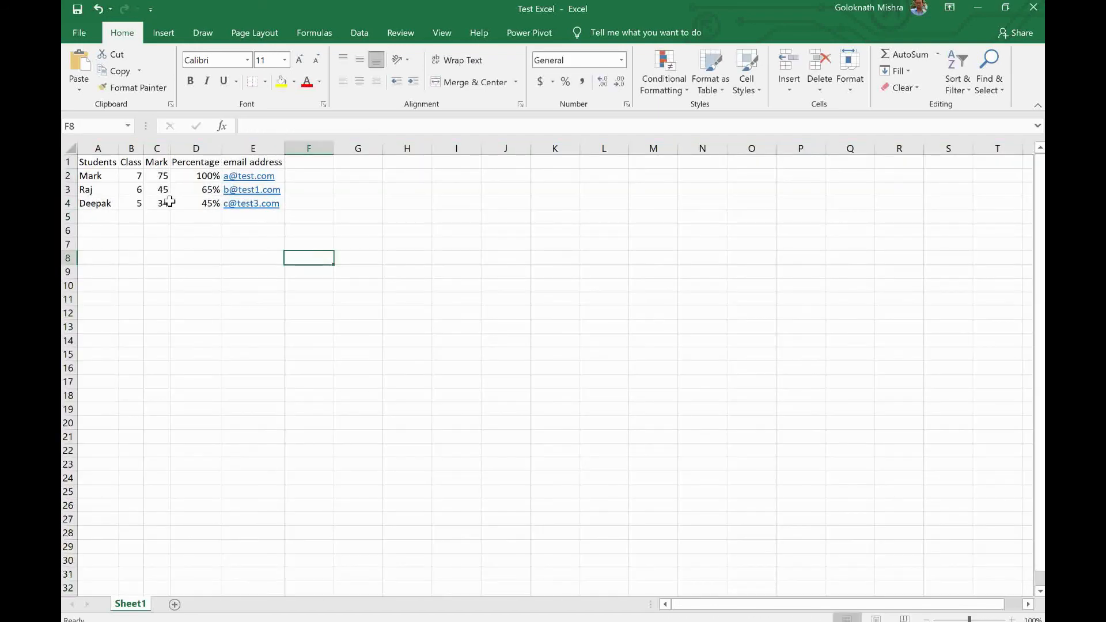
Check the extent of the student table by selecting A1:E4, then close the Test Excel workbook.
click(309, 174)
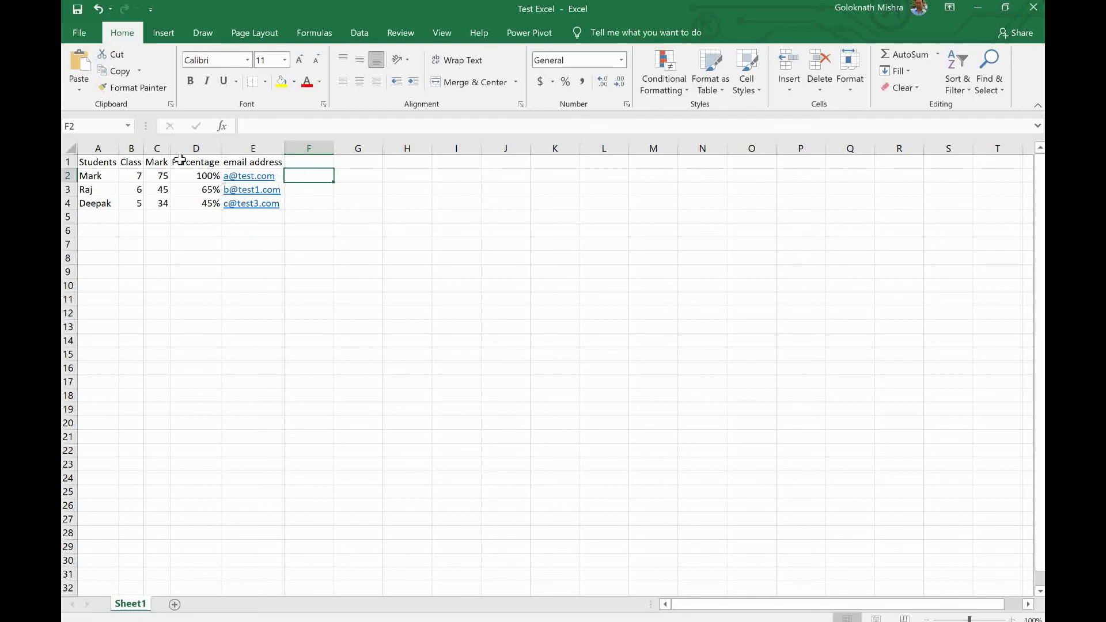
click(103, 151)
key(Down)
drag(105, 161, 276, 205)
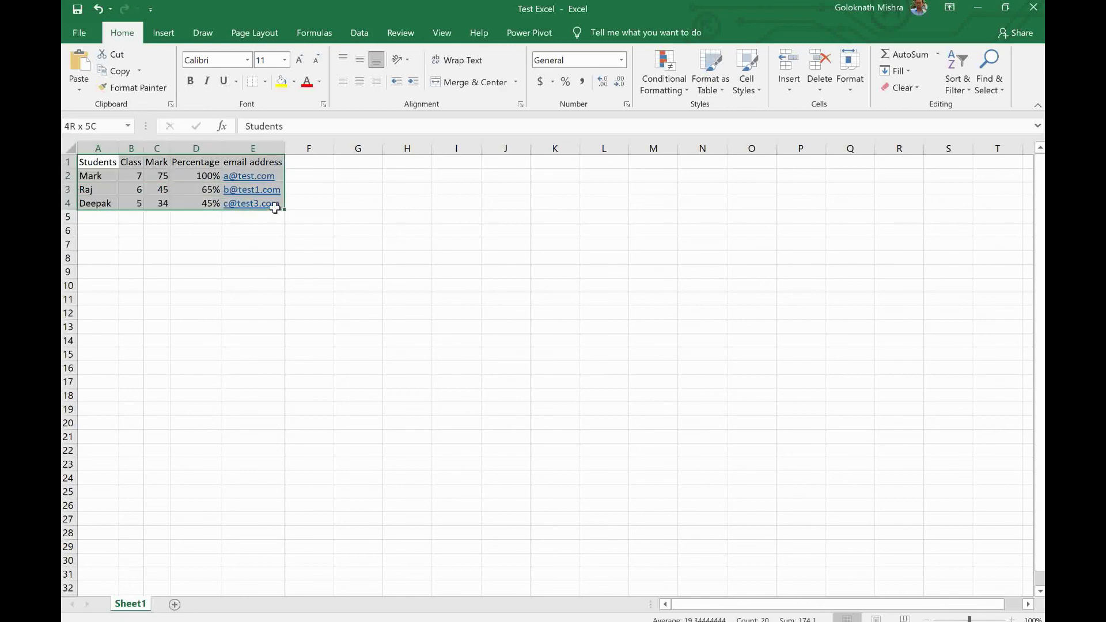
click(262, 263)
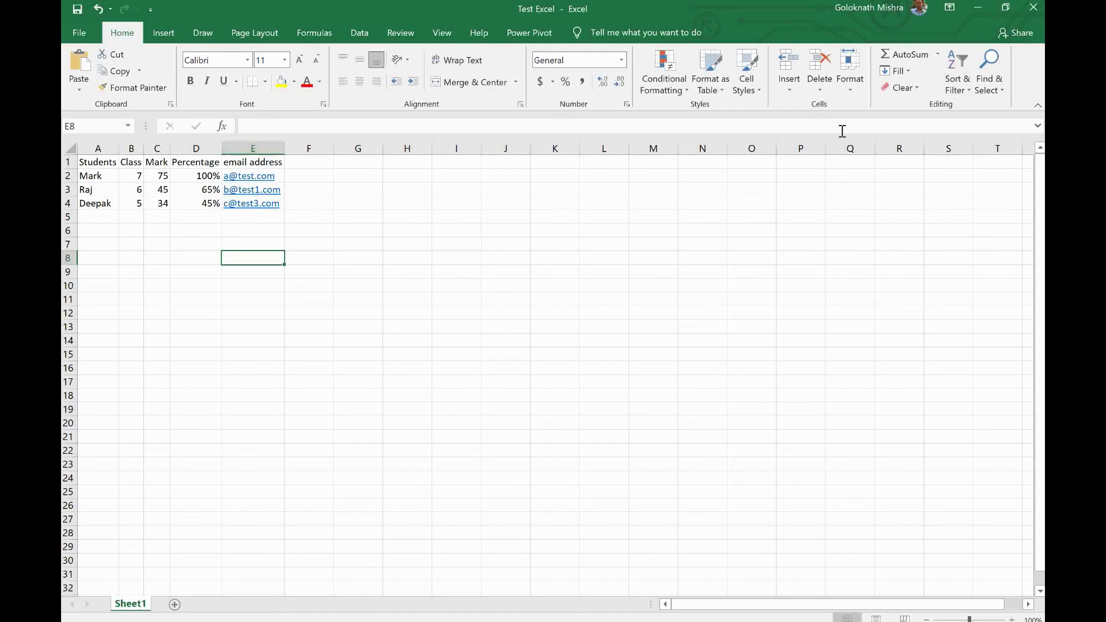
click(1025, 16)
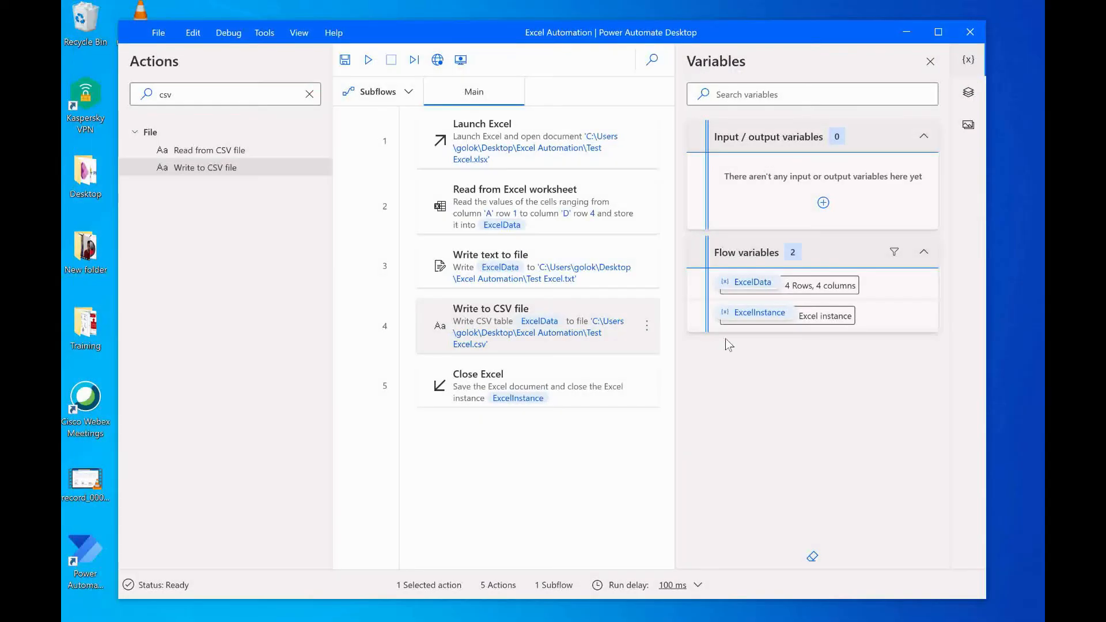
Set the end column of the Read from Excel worksheet action to E and save the action.
double_click(590, 202)
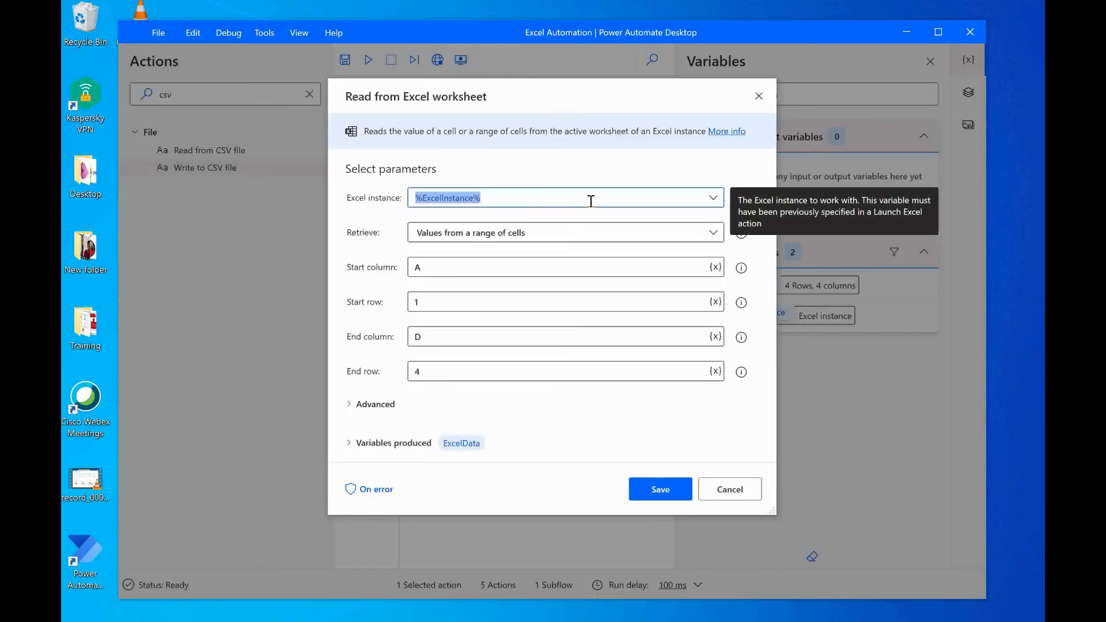
click(470, 340)
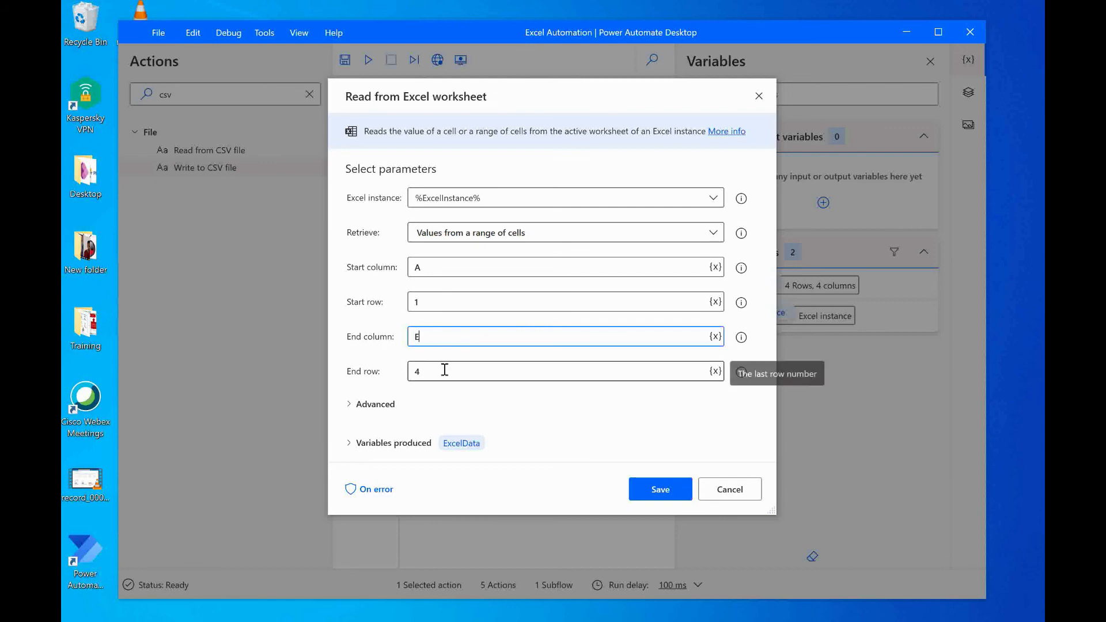
click(668, 491)
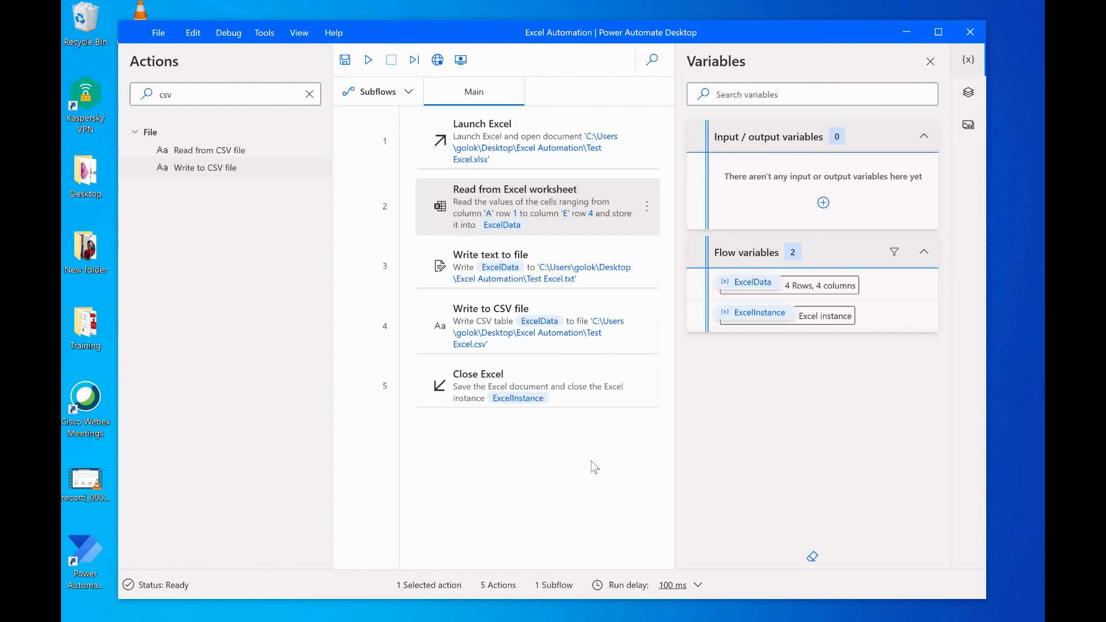
Save the Excel Automation flow and run it with the new CSV action.
click(345, 59)
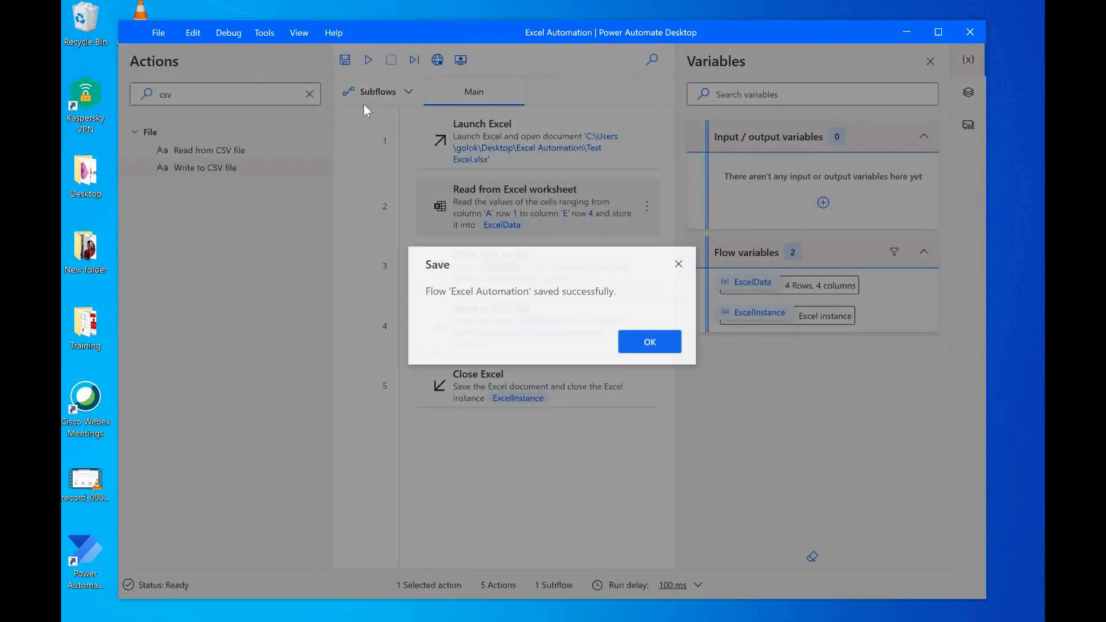
click(649, 341)
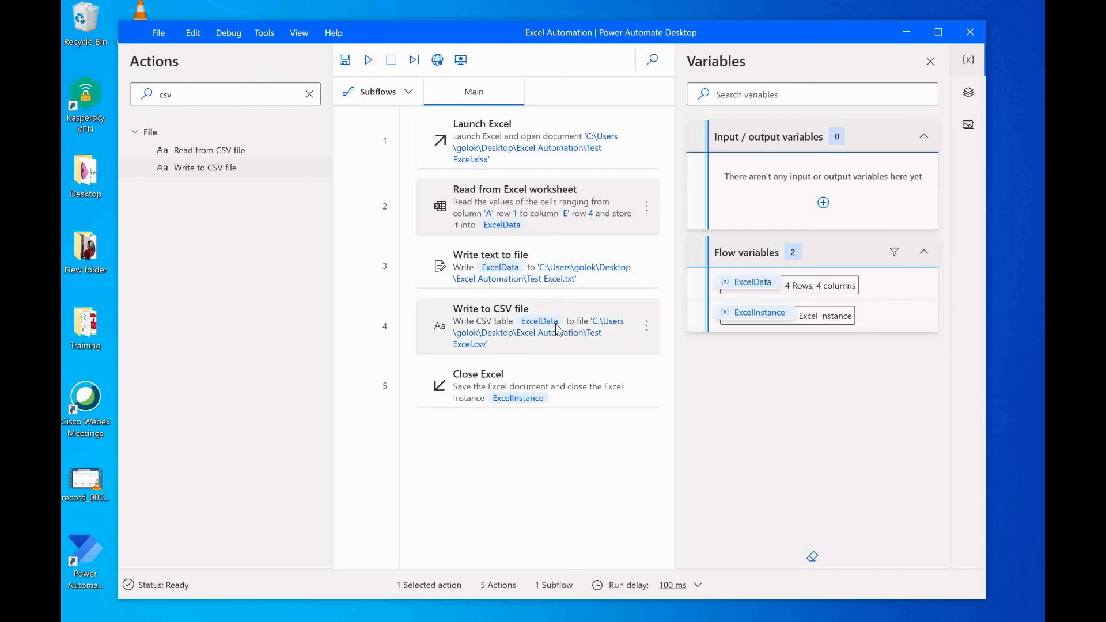
click(367, 61)
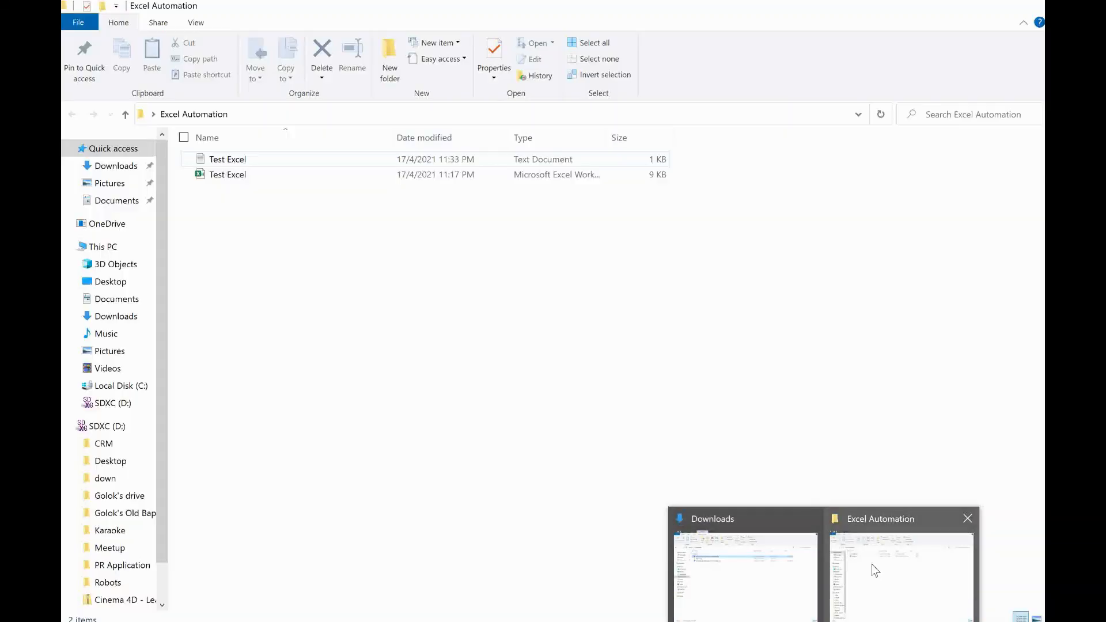
Refresh the Excel Automation folder, examine the header and data lines in the Test Excel text document, and close it.
click(872, 565)
right_click(346, 277)
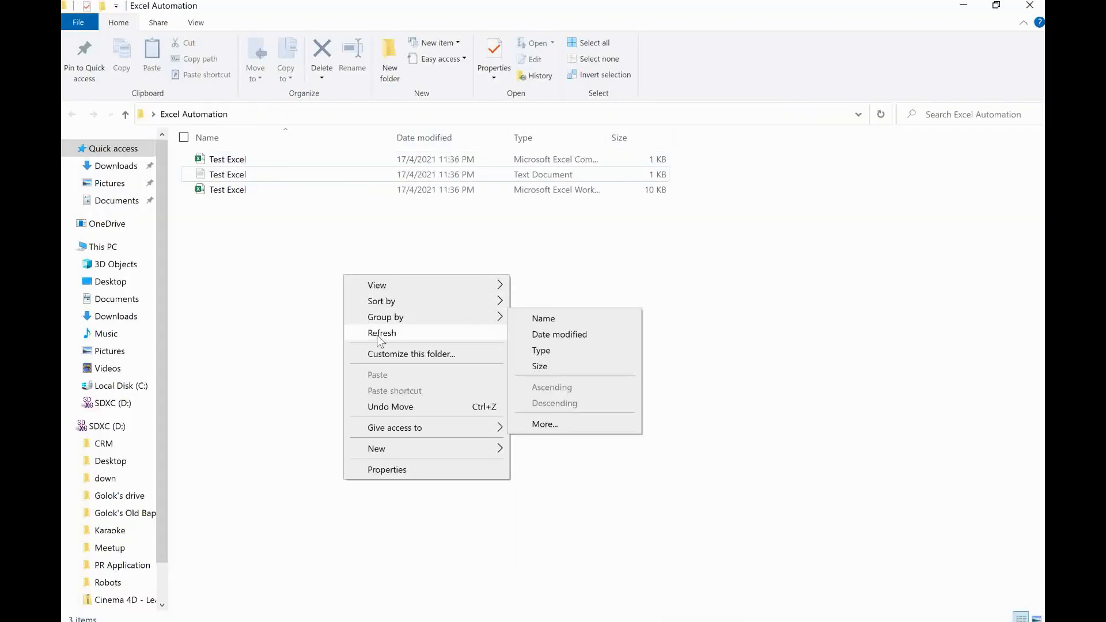
click(377, 333)
double_click(185, 174)
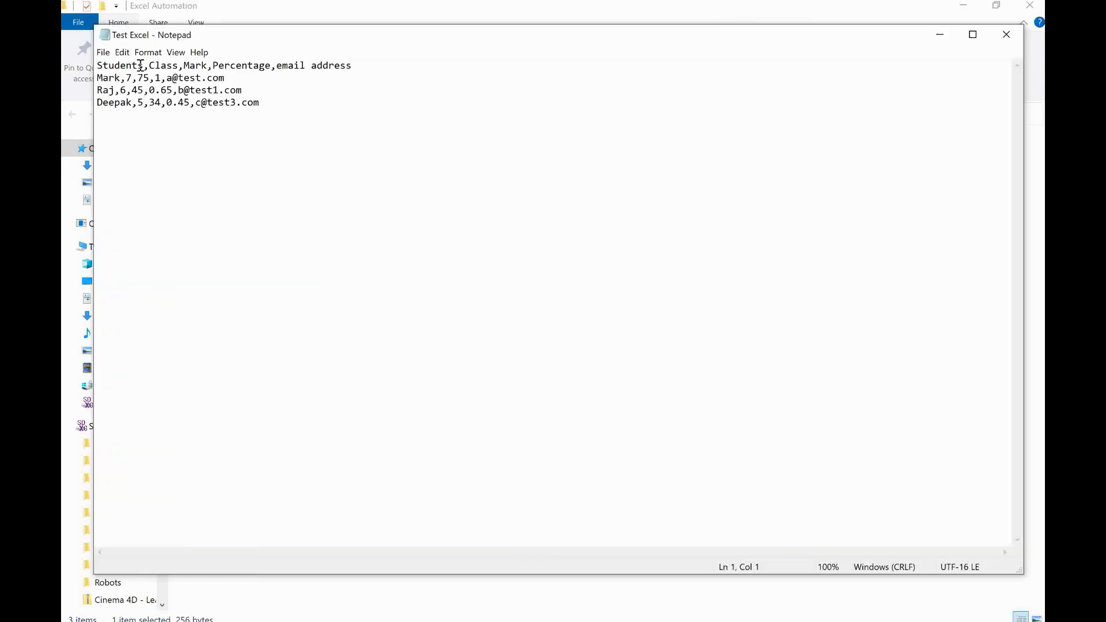
drag(114, 67, 352, 66)
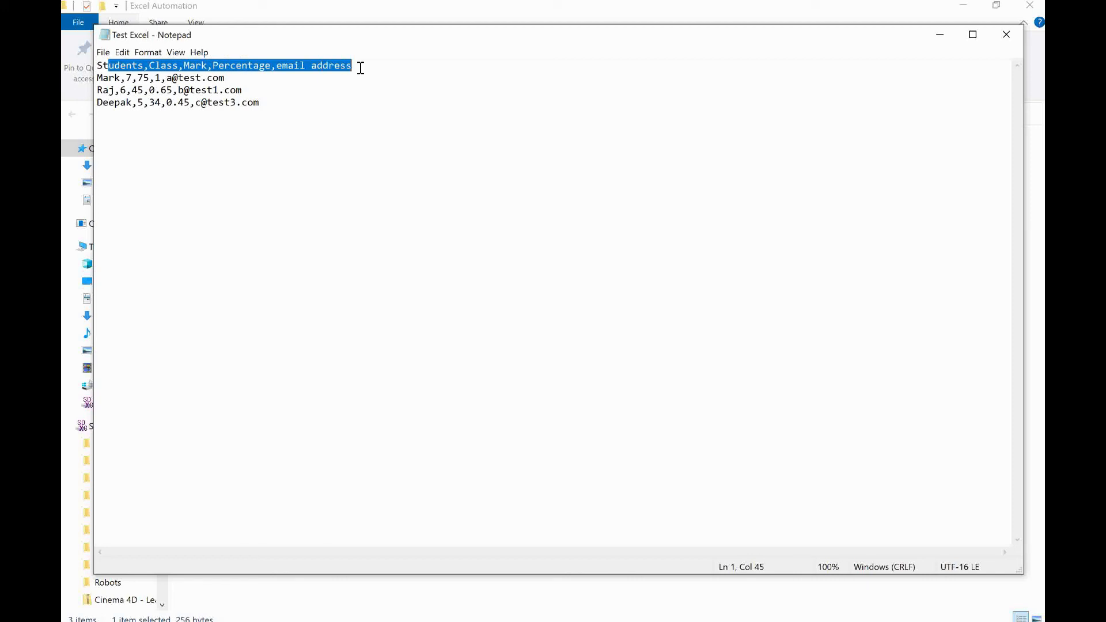
click(348, 81)
drag(138, 77, 299, 107)
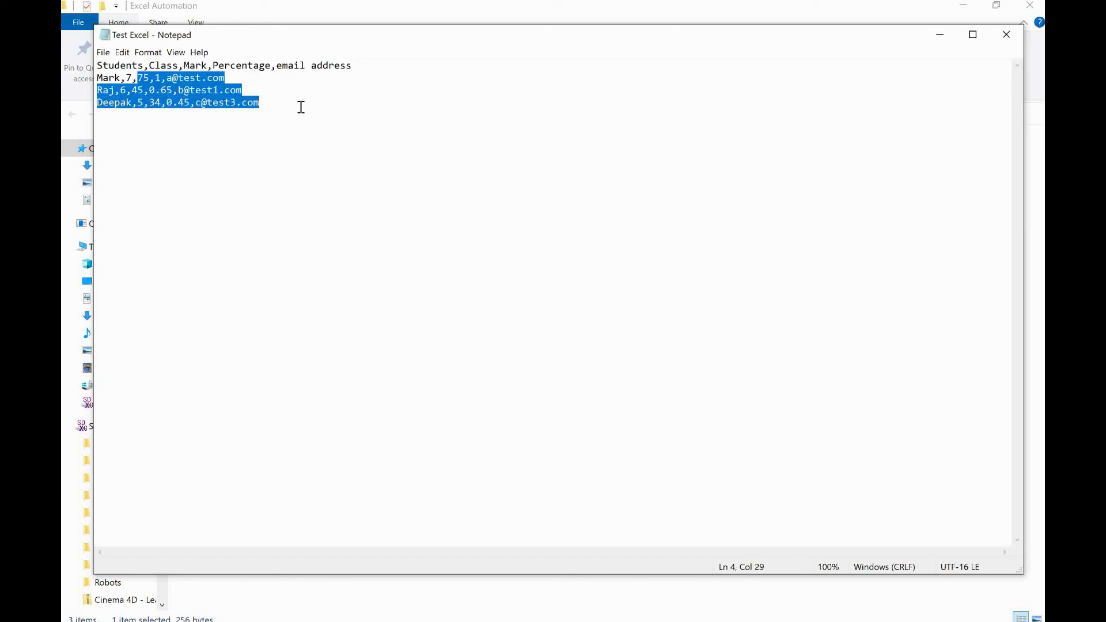
click(299, 107)
click(1007, 34)
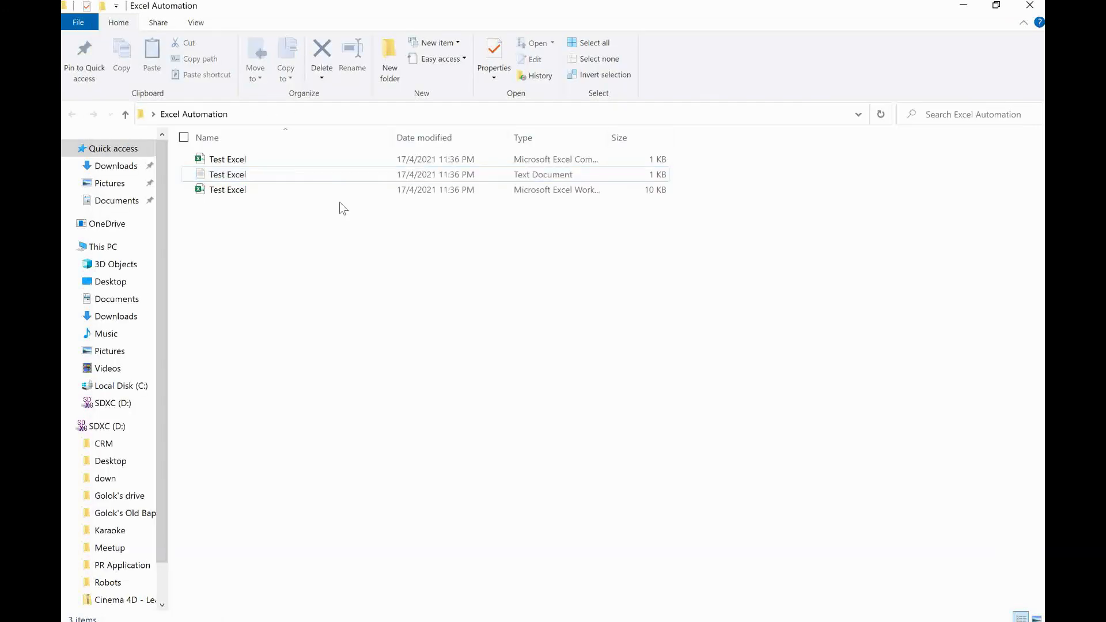
Open the Test Excel CSV file from the Excel Automation folder and check its file type.
double_click(239, 159)
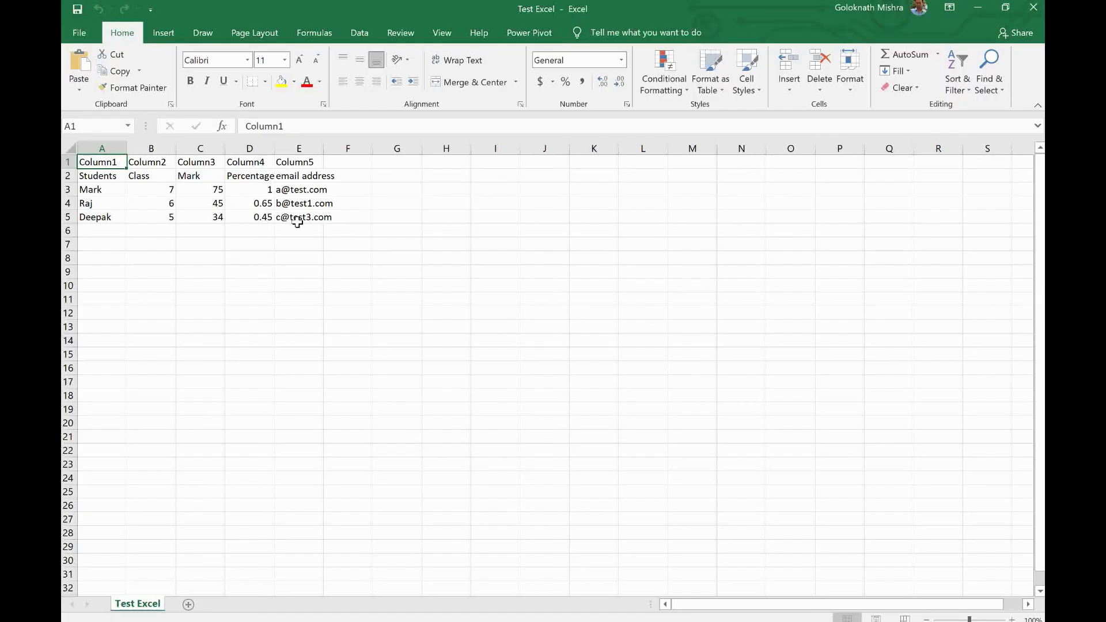
click(259, 247)
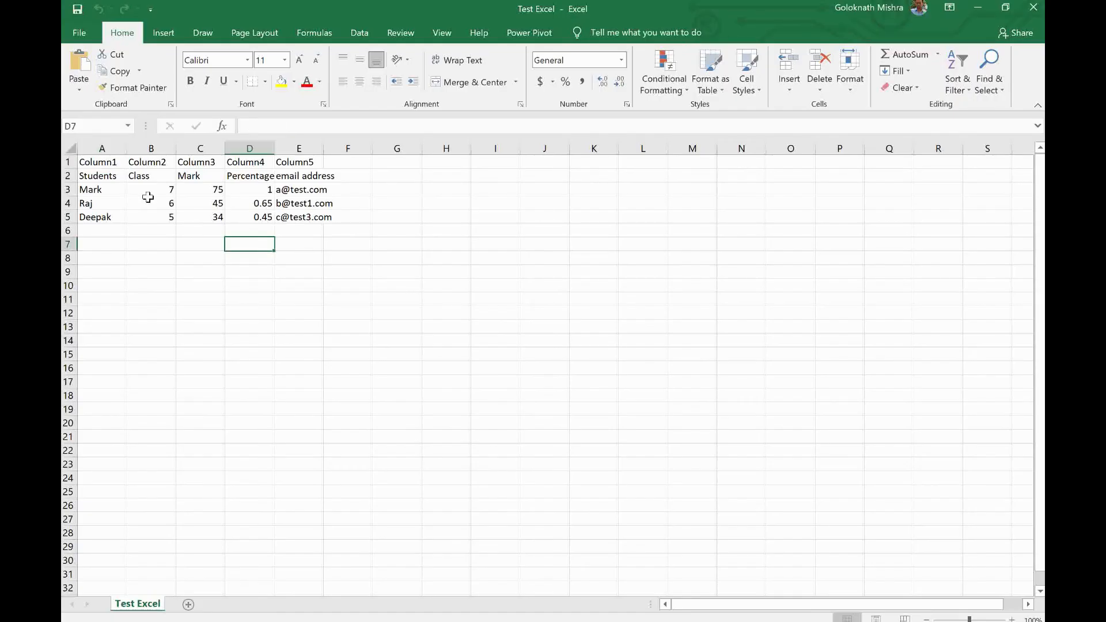
key(alt+Tab)
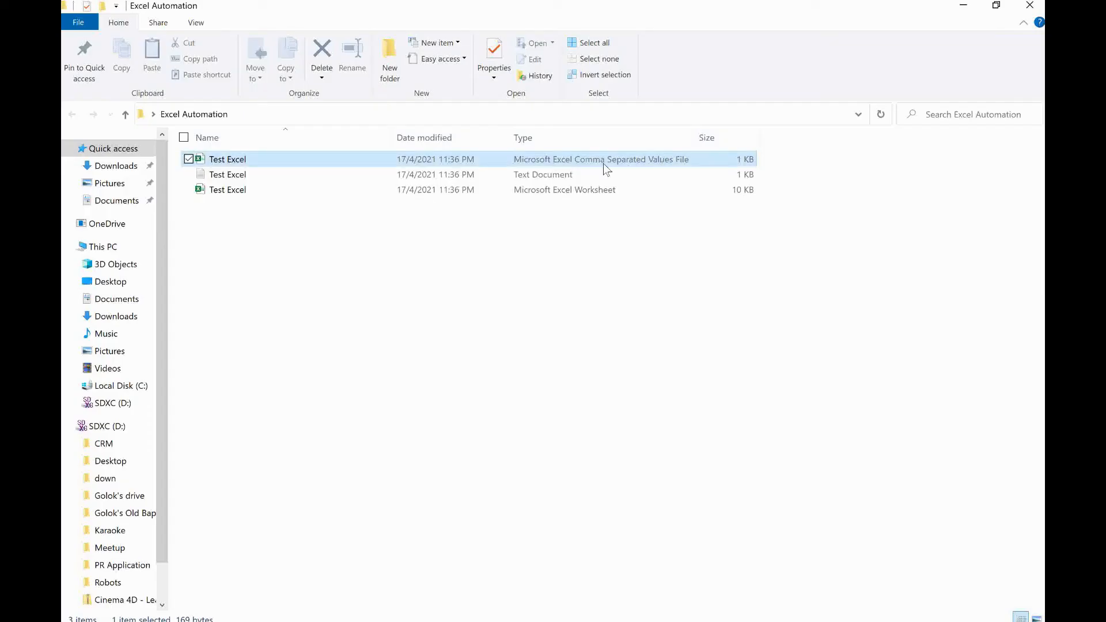
double_click(243, 158)
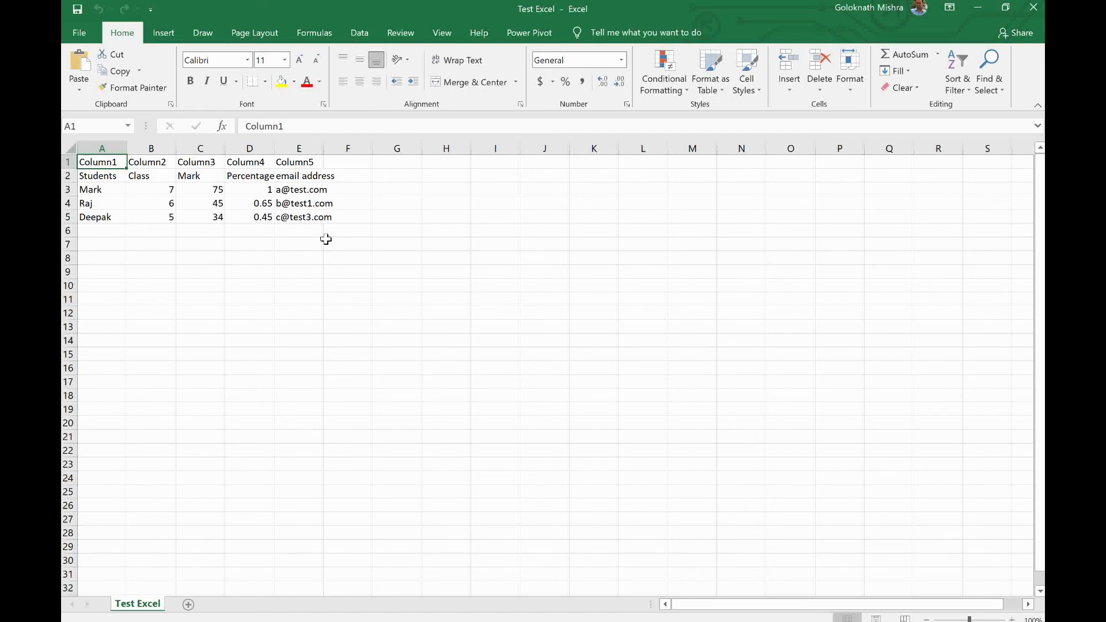
Autofit all columns of the CSV worksheet and examine the extra header row above the student data.
drag(70, 148, 137, 161)
double_click(127, 148)
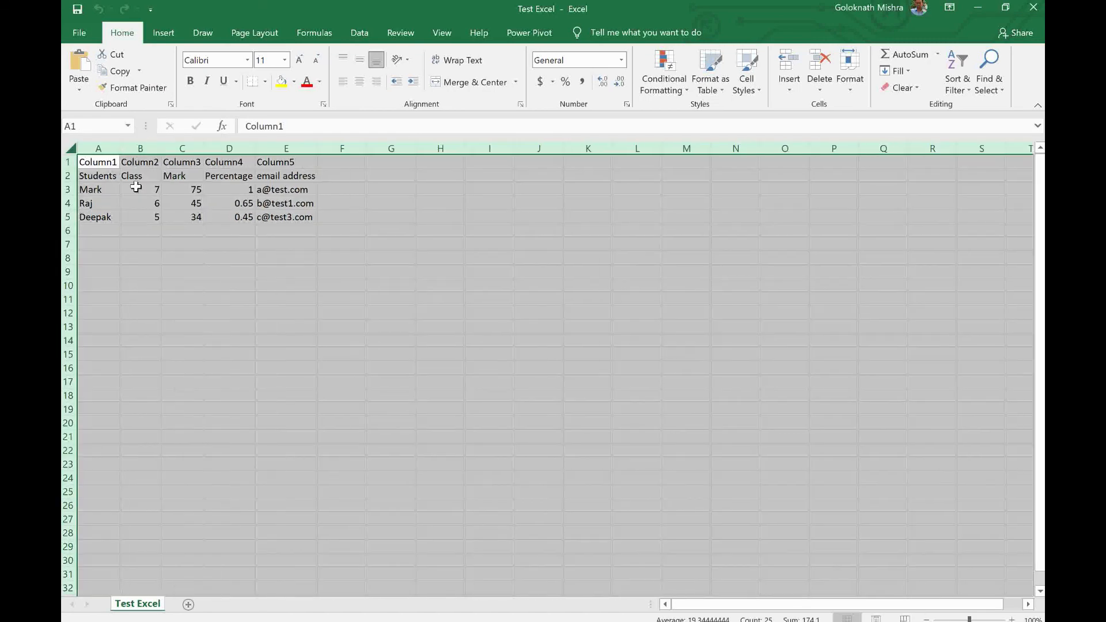
click(209, 271)
click(285, 189)
click(253, 241)
click(138, 189)
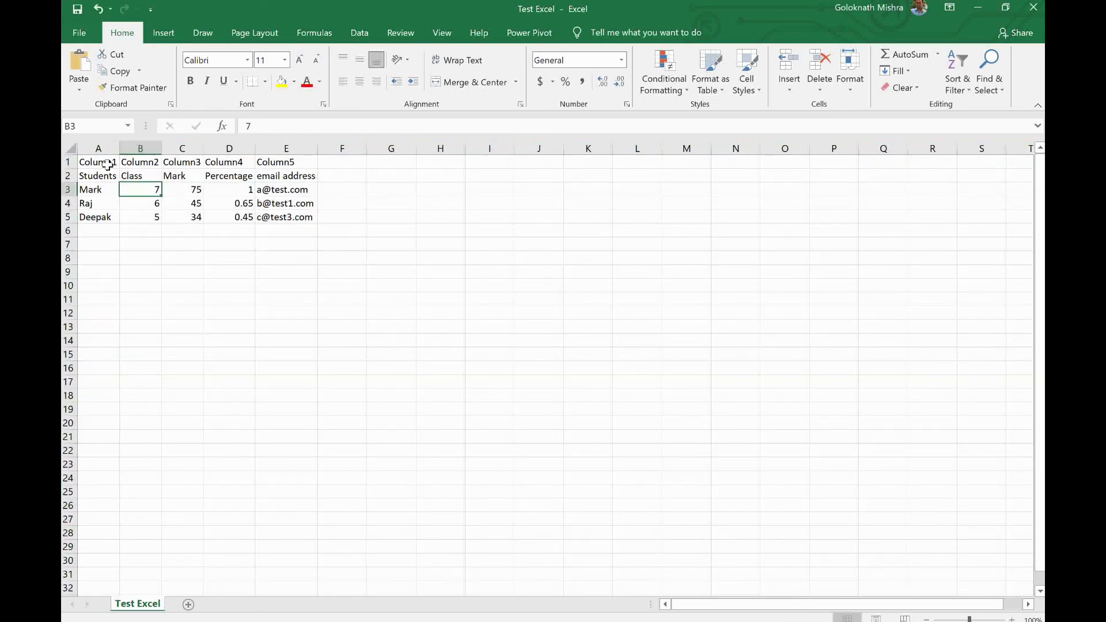
drag(98, 162, 357, 233)
click(346, 230)
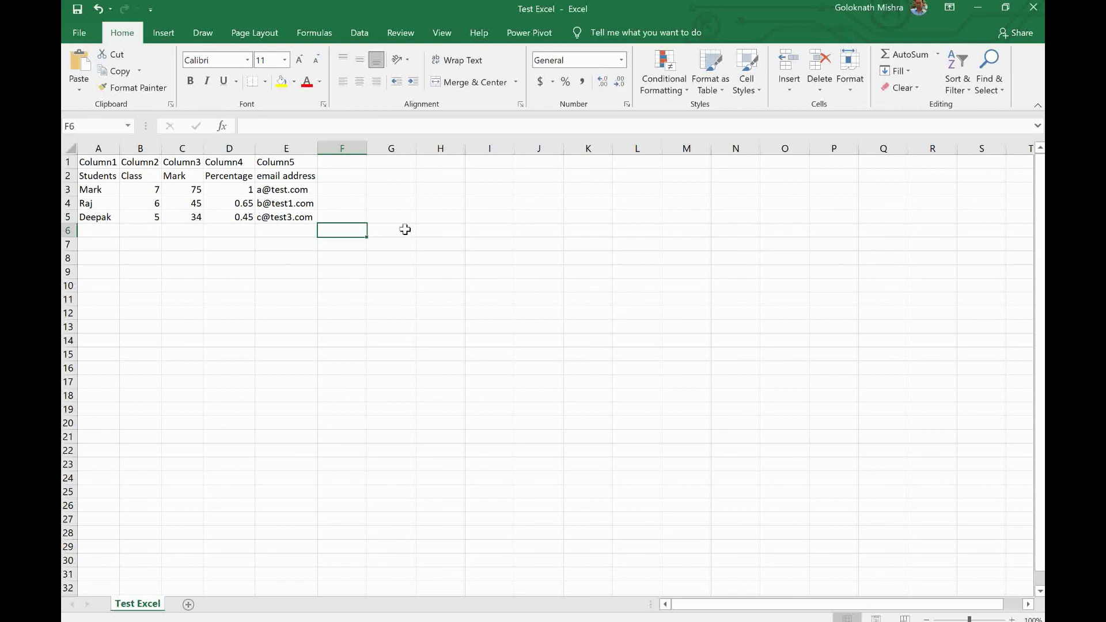
drag(107, 162, 346, 162)
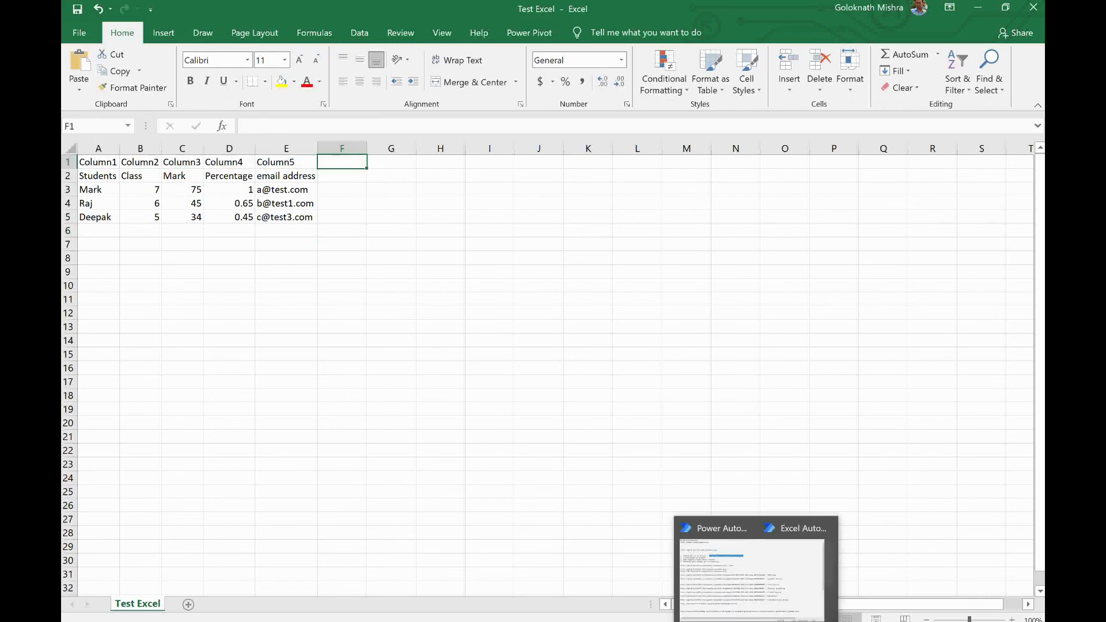
In Power Automate Desktop, turn off Include column names in the Write to CSV file action and save the action.
click(733, 548)
double_click(497, 324)
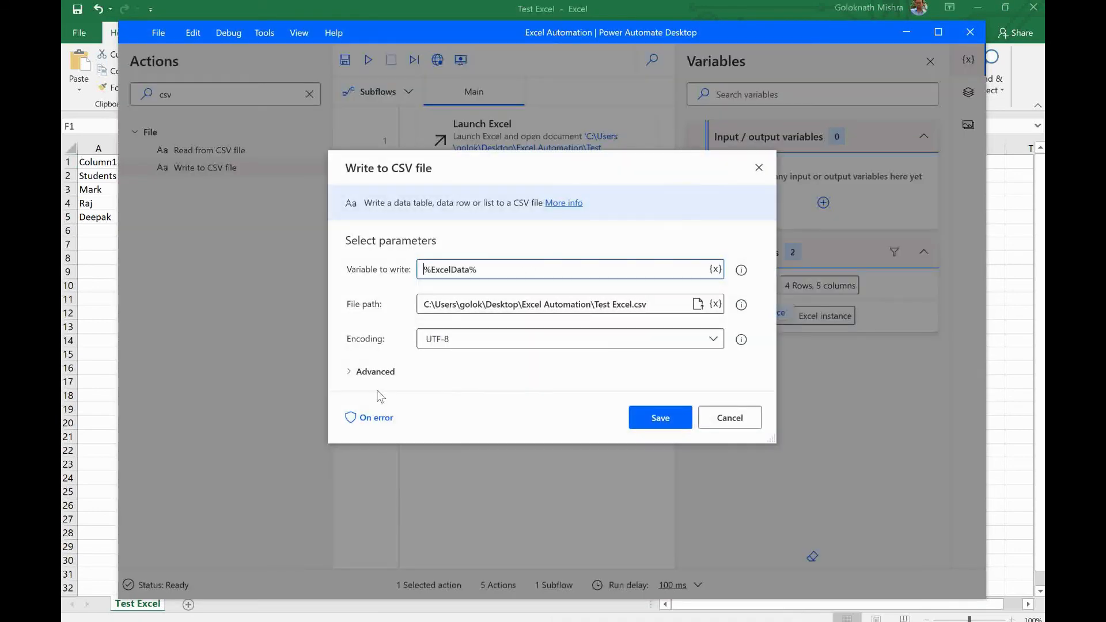
click(375, 372)
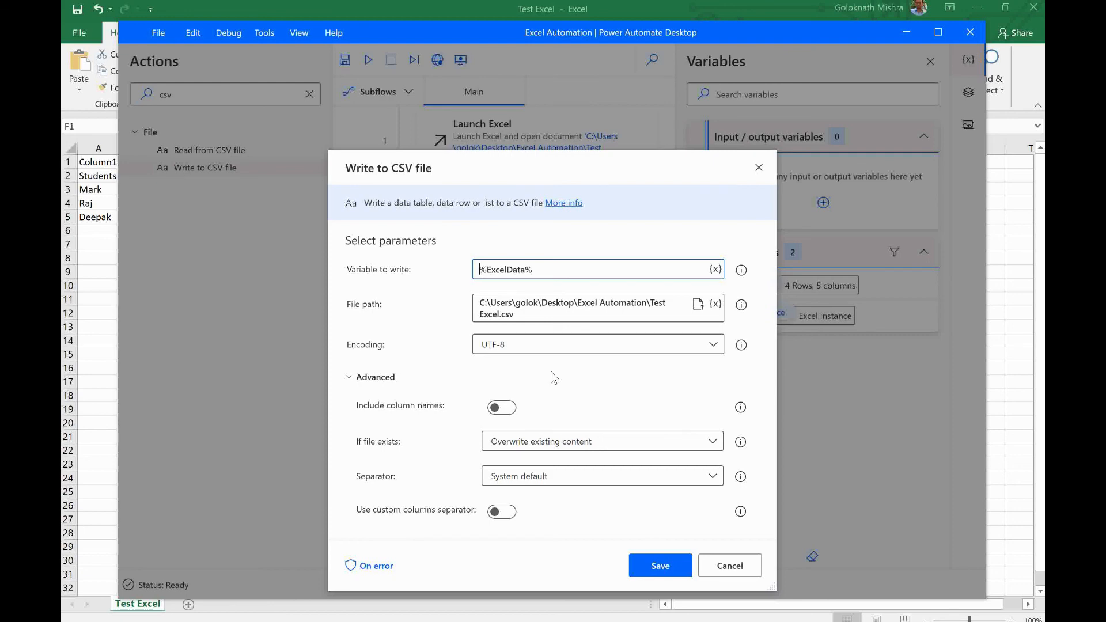
key(Return)
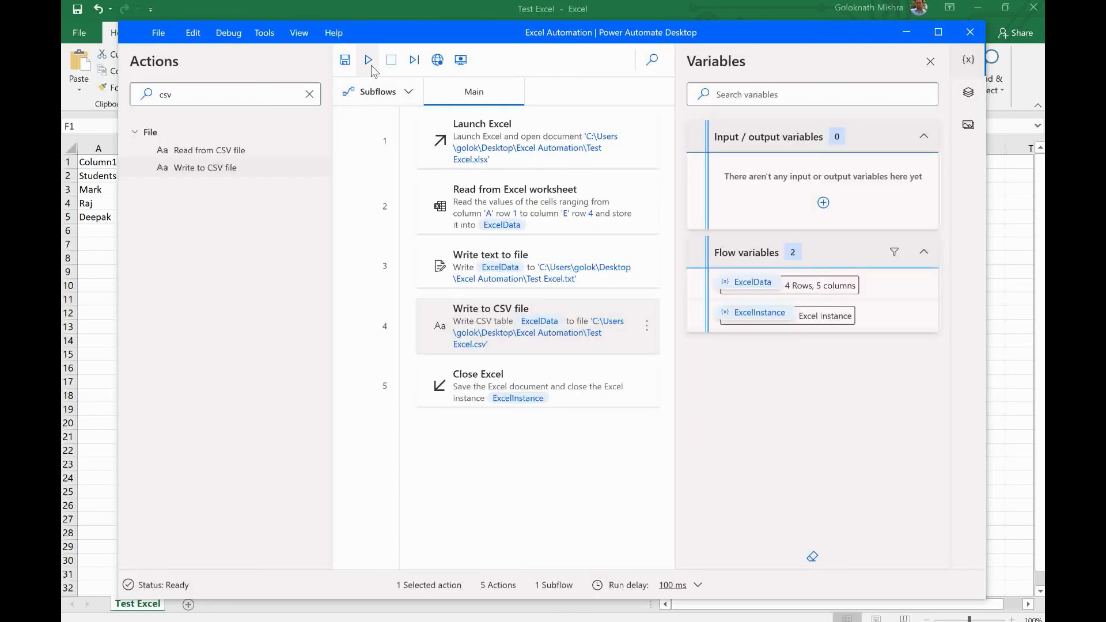
Close the Test Excel CSV file without saving its changes and run the Excel Automation flow again.
click(1022, 87)
click(1034, 7)
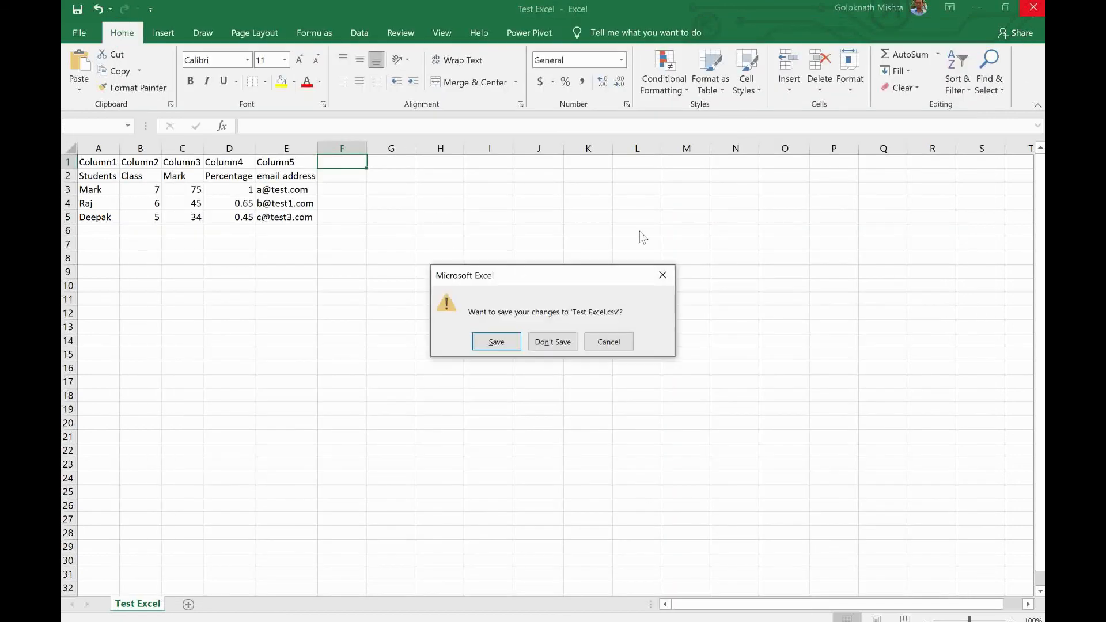
click(553, 343)
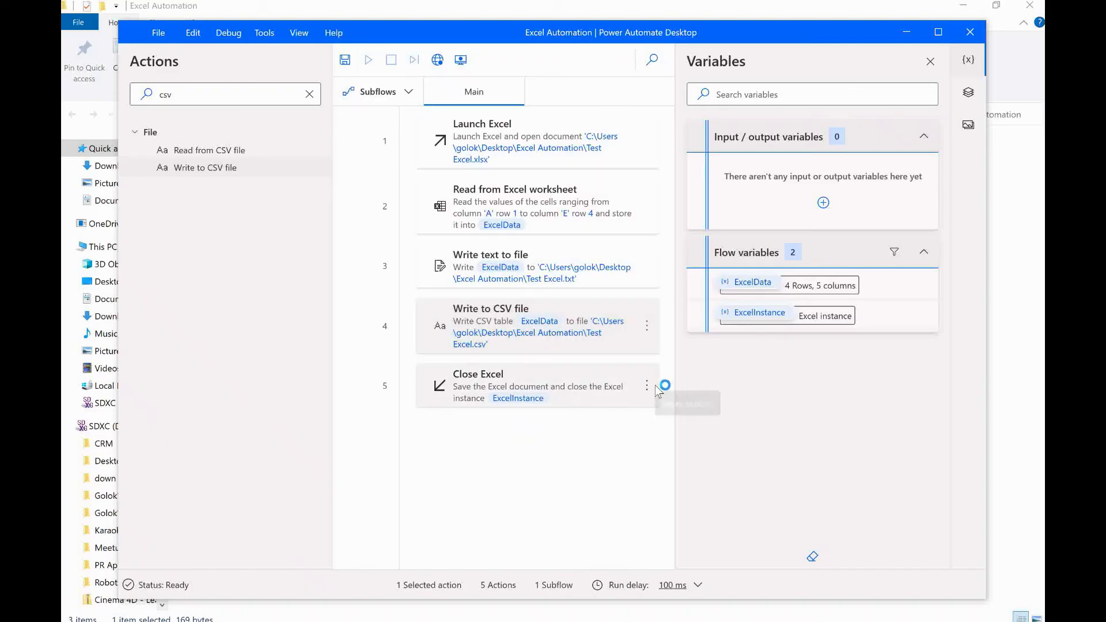
key(F5)
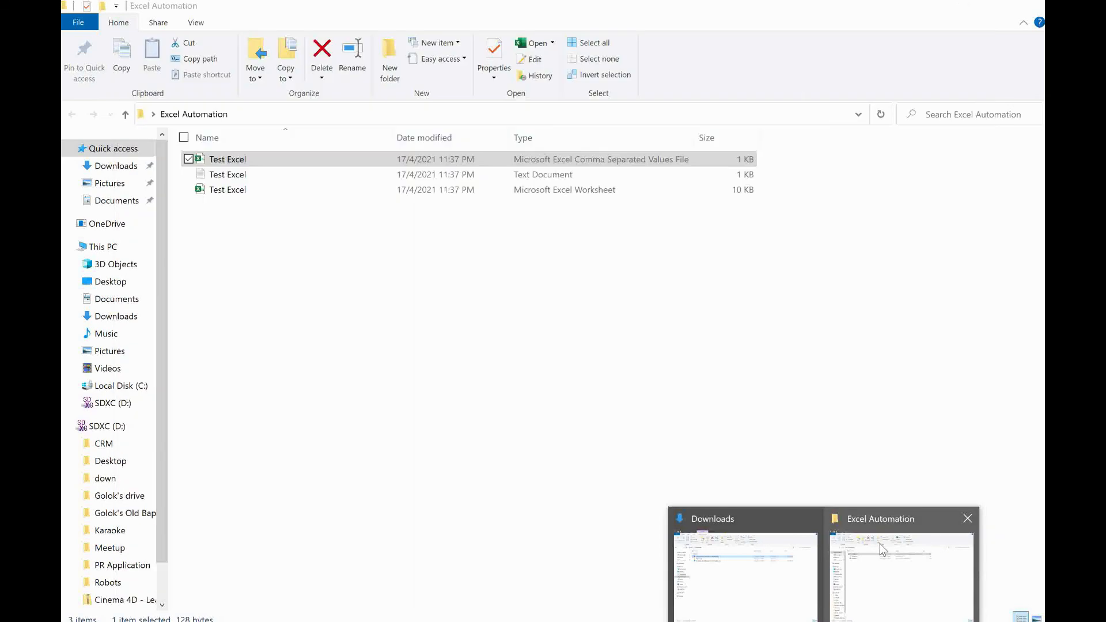
Open the regenerated Test Excel CSV file from the Excel Automation folder, check its header row and data, and close it.
click(882, 548)
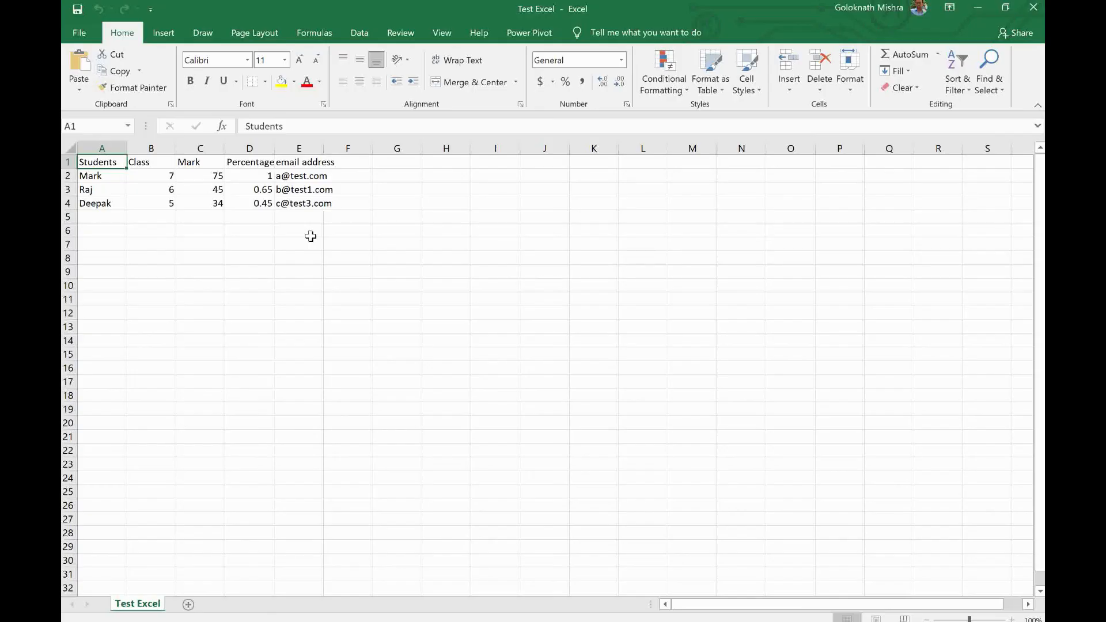
click(67, 147)
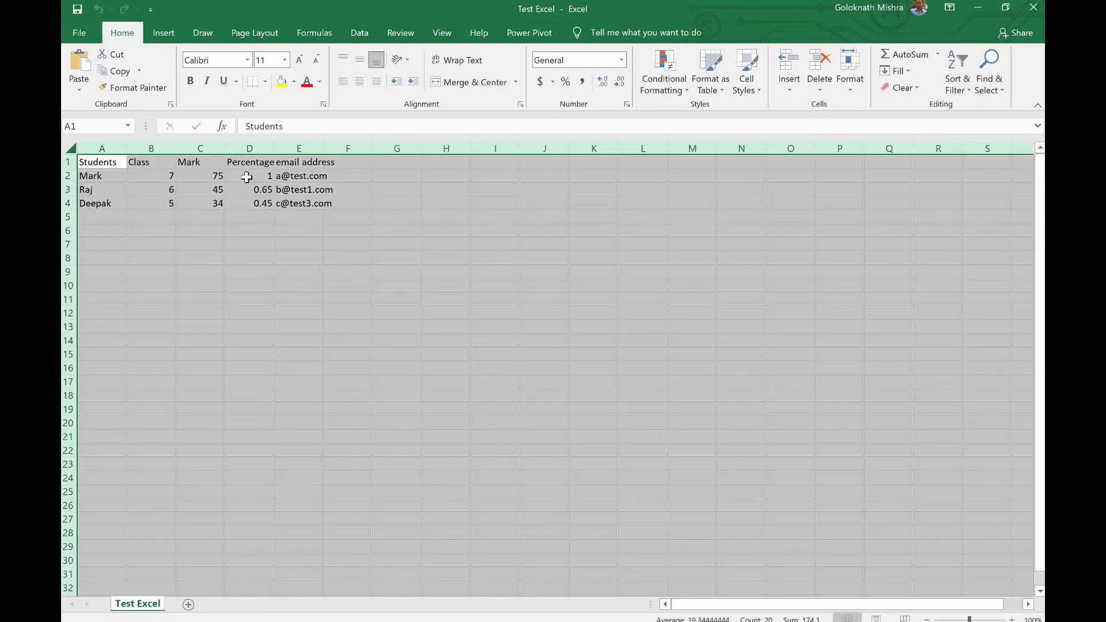
click(108, 163)
drag(113, 160, 353, 203)
click(348, 230)
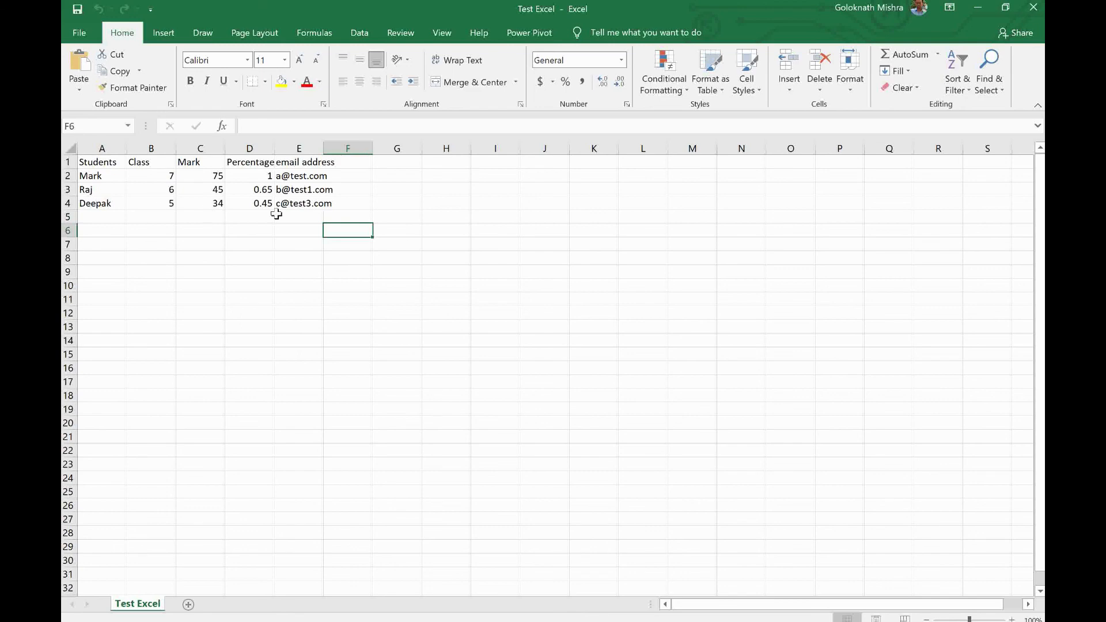
click(1032, 16)
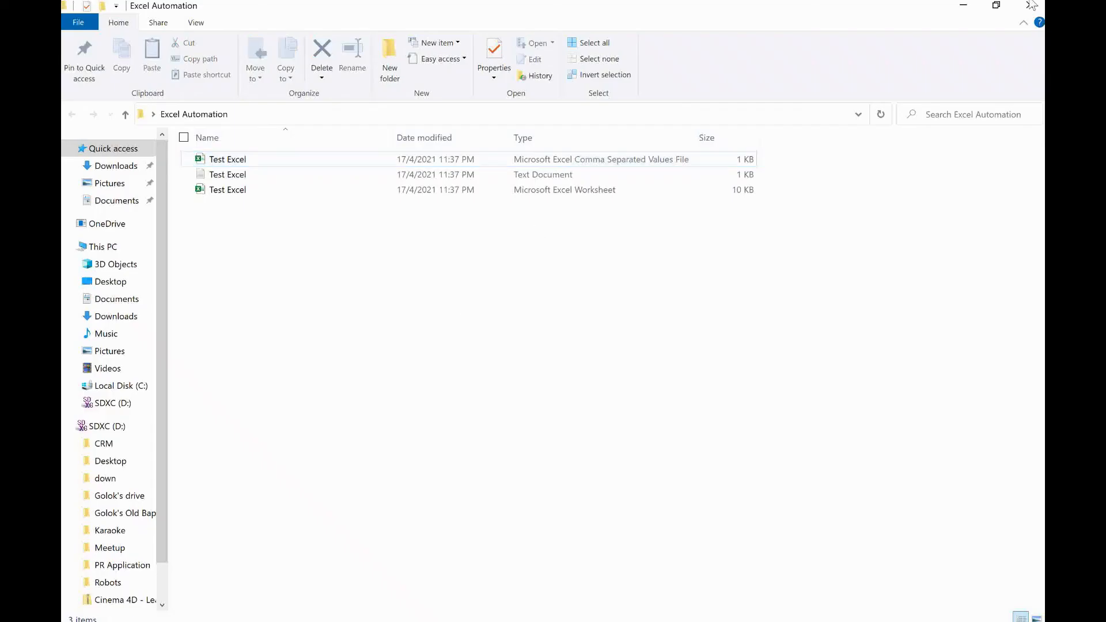
Return from the Excel Automation folder to the flow in Power Automate Desktop.
click(961, 7)
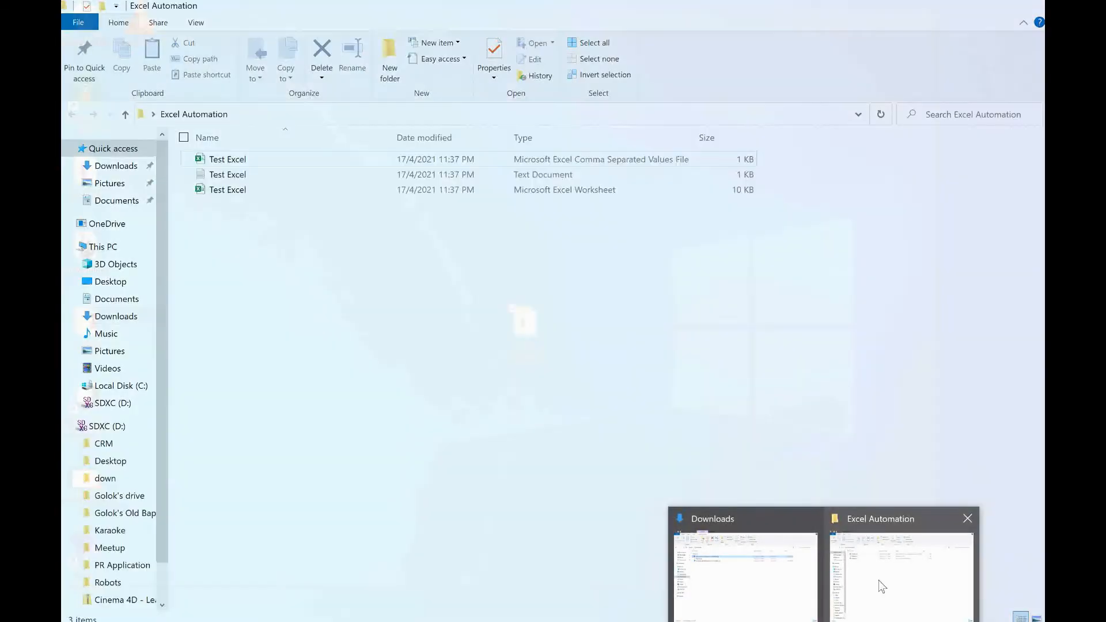
click(879, 580)
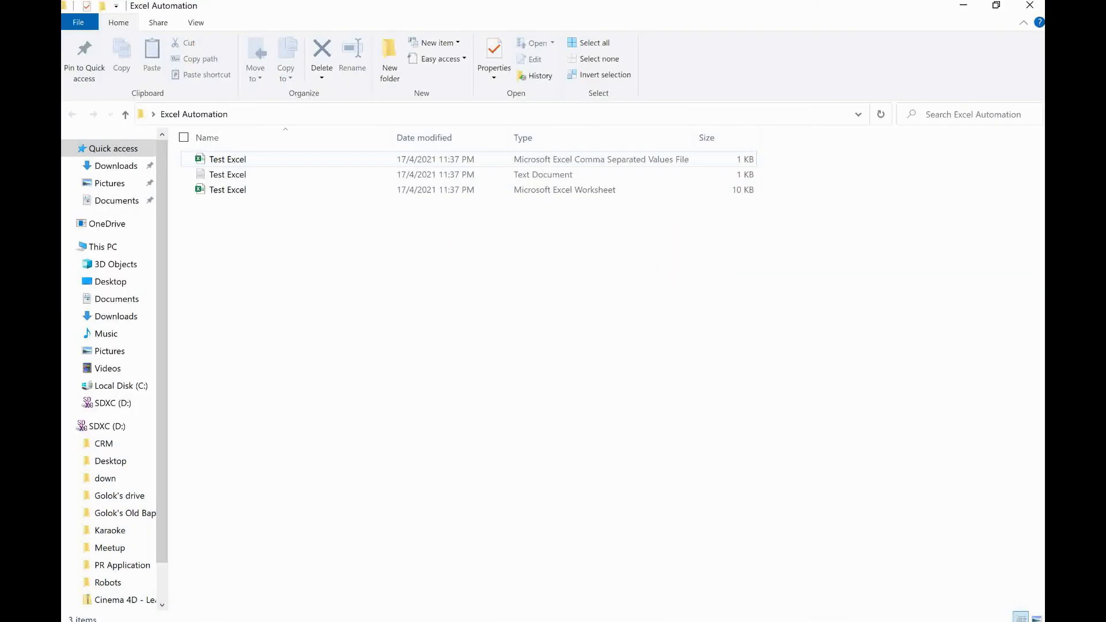
mouse_move(143, 621)
key(alt+Tab)
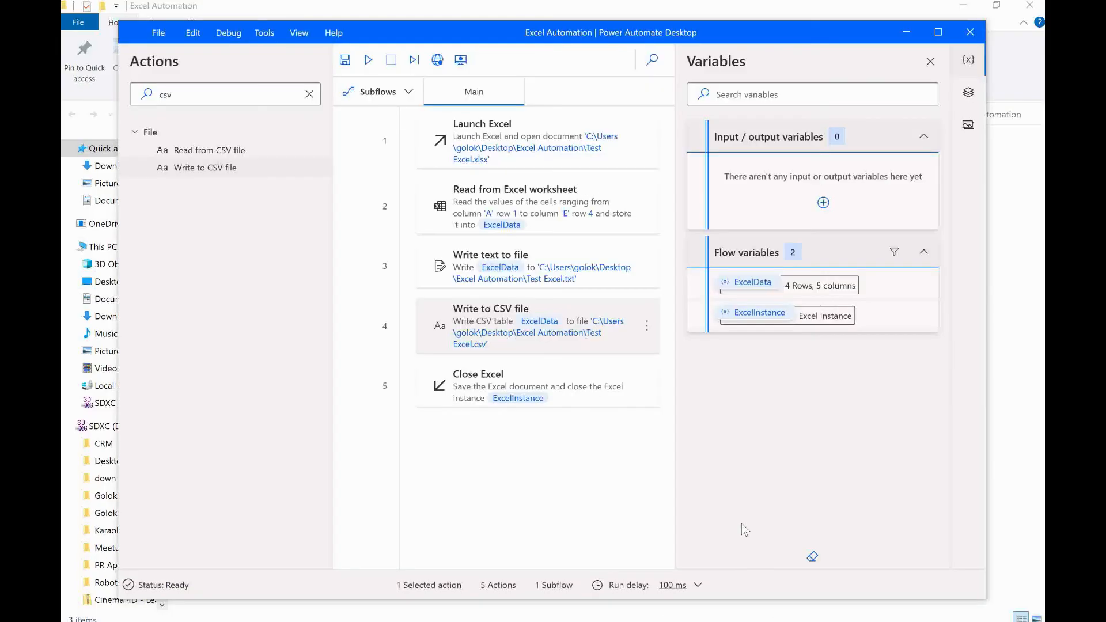